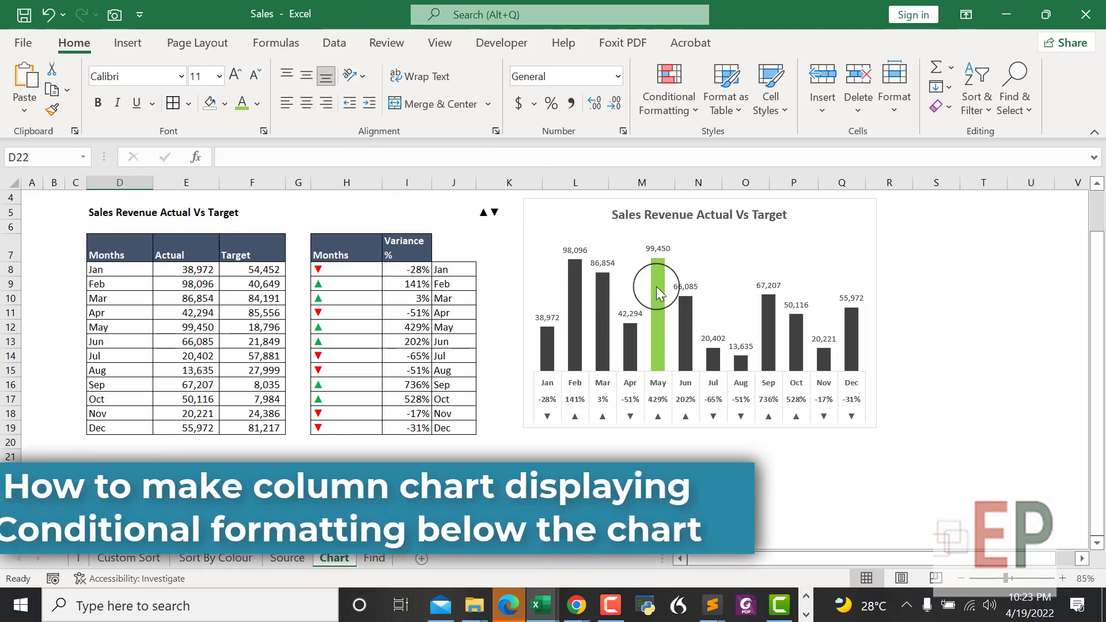
Try an Actual value of 200000 for March to test the chart, and undo the change.
mouse_move(660, 293)
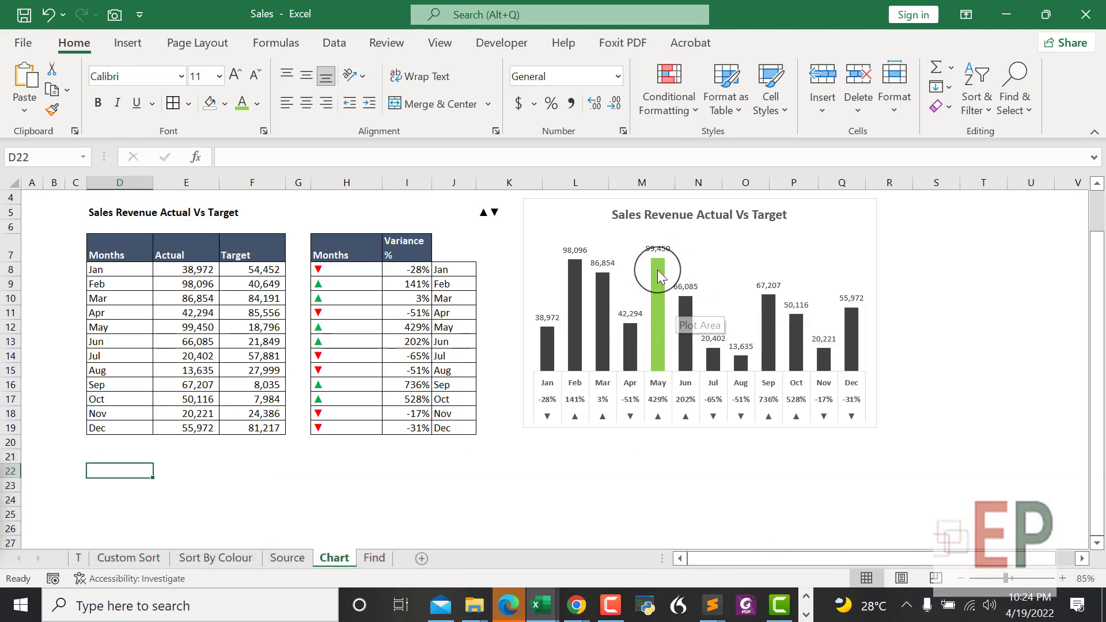
mouse_move(662, 266)
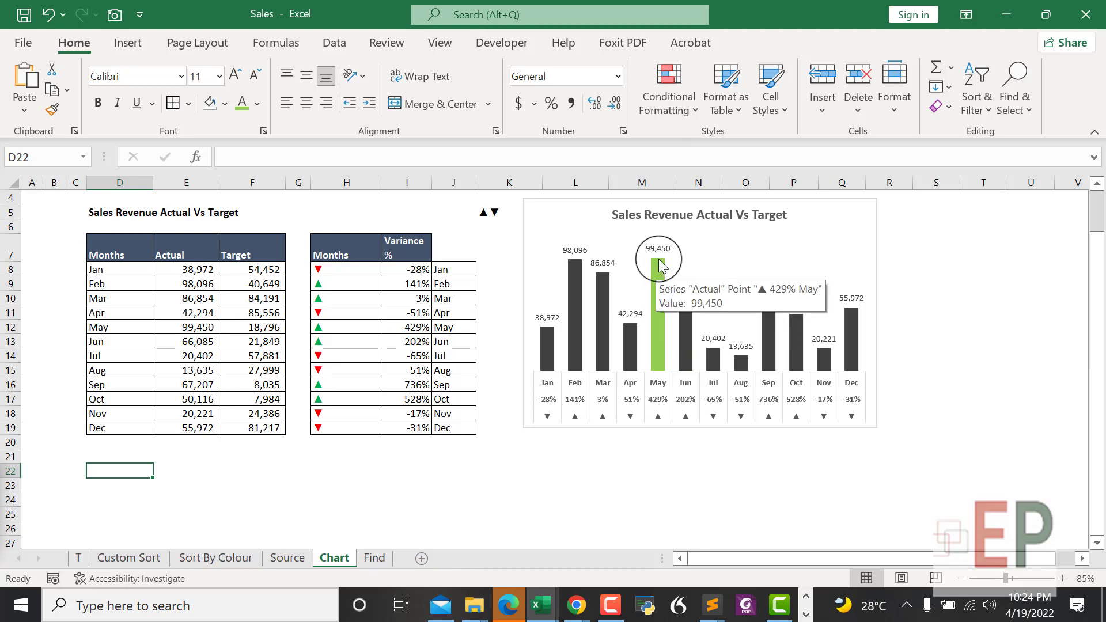
left_click(197, 328)
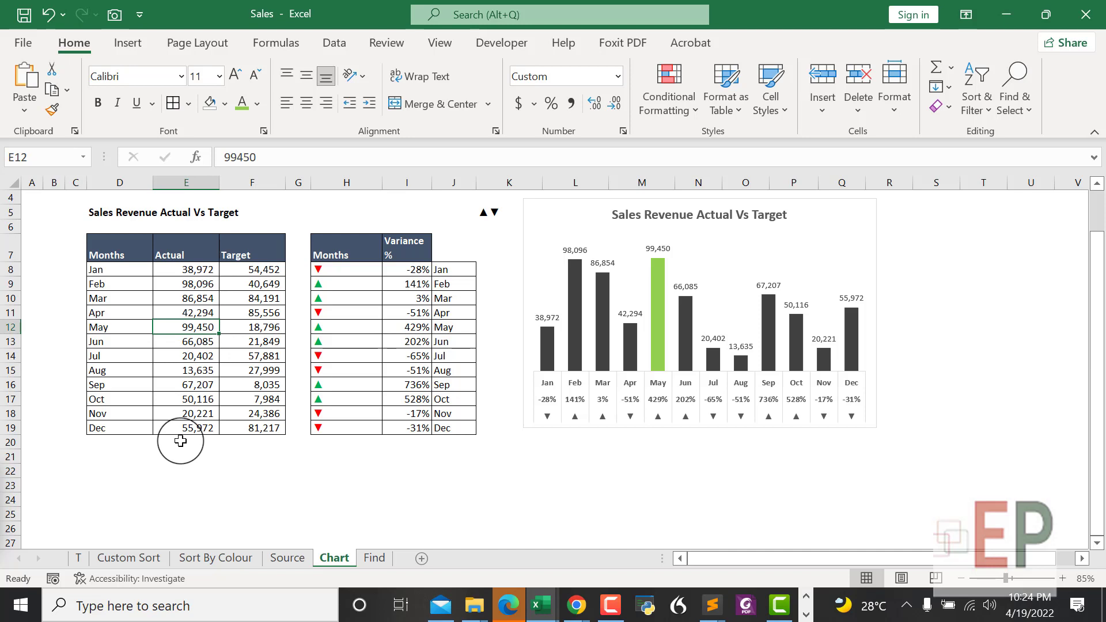
left_click(195, 312)
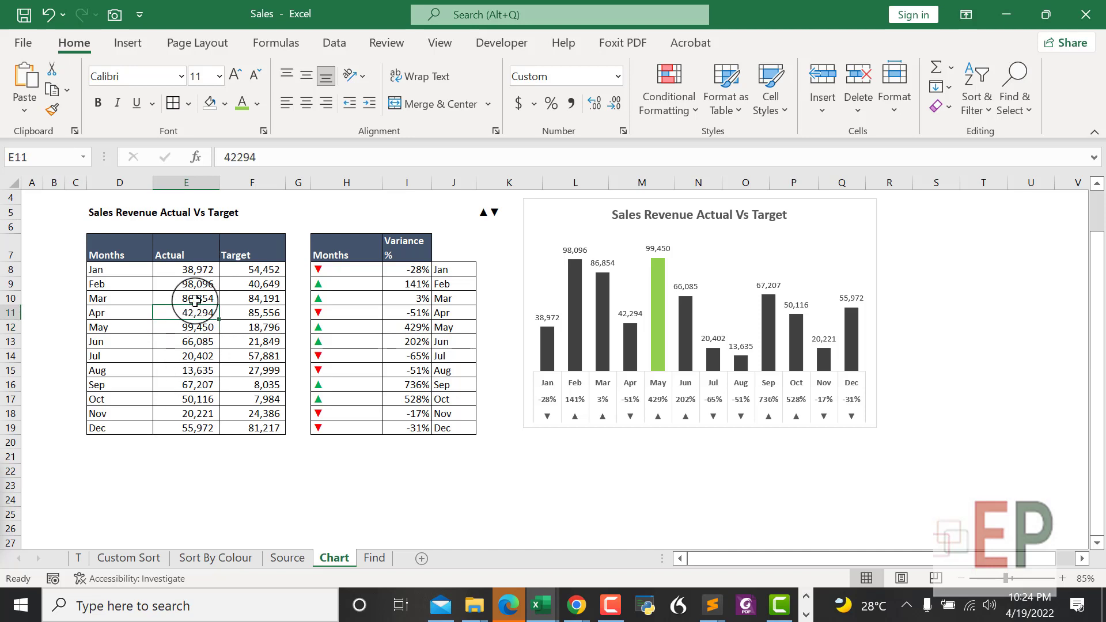
left_click(195, 300)
type("200000")
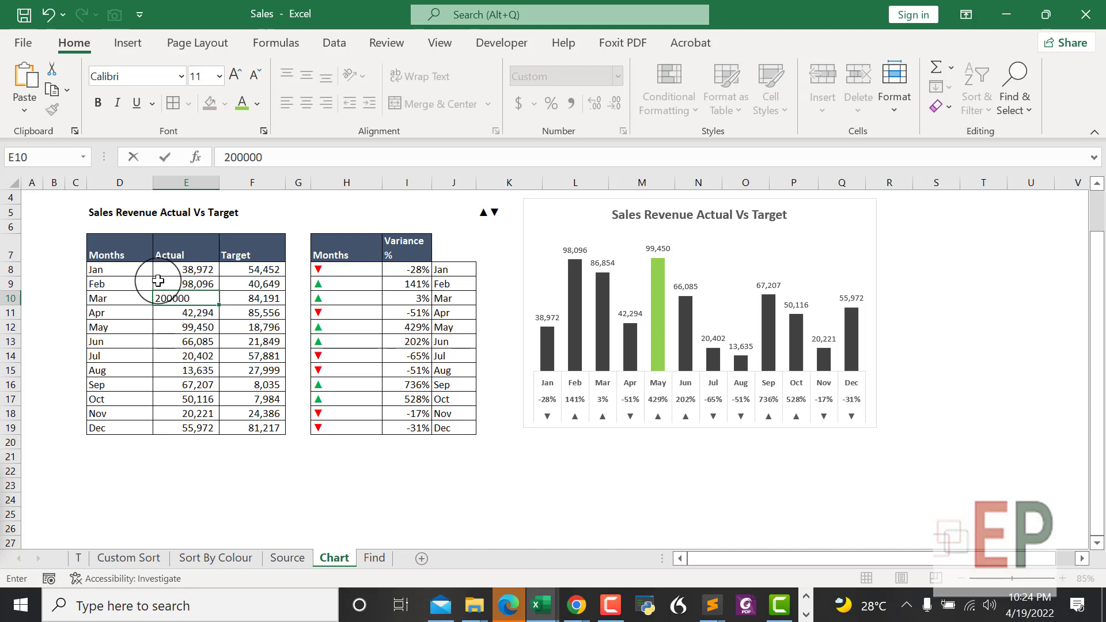
key("Return")
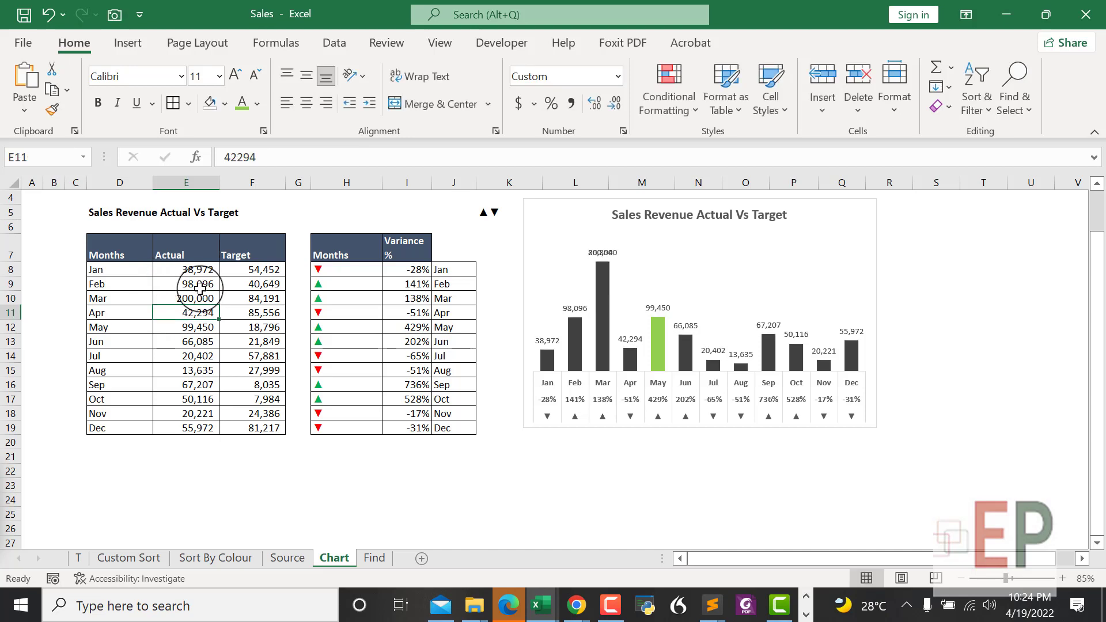
left_click(193, 295)
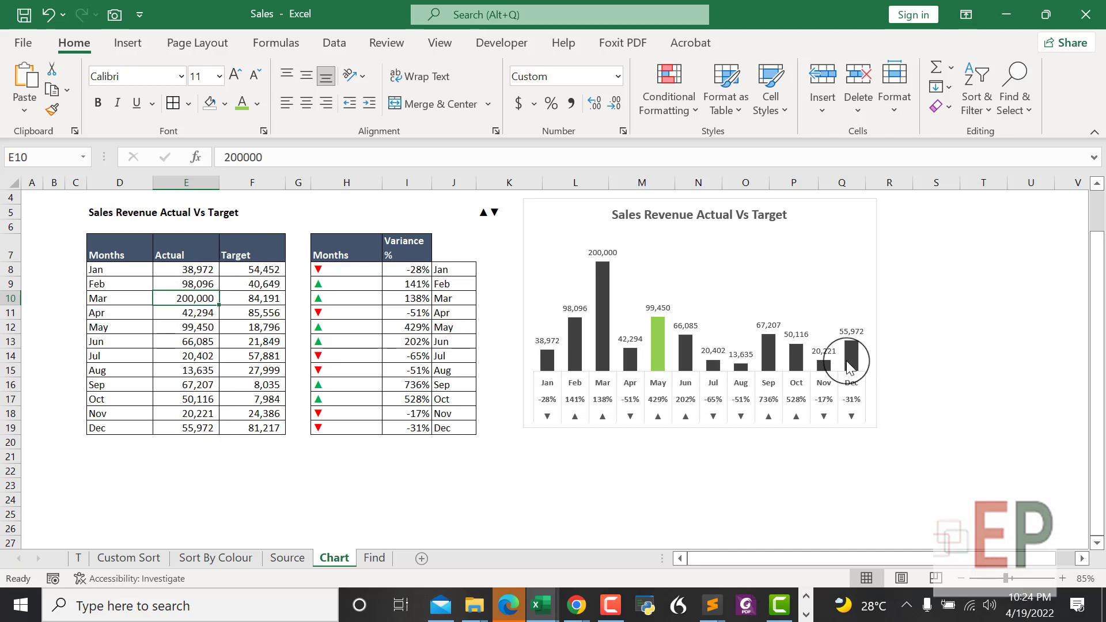
mouse_move(845, 360)
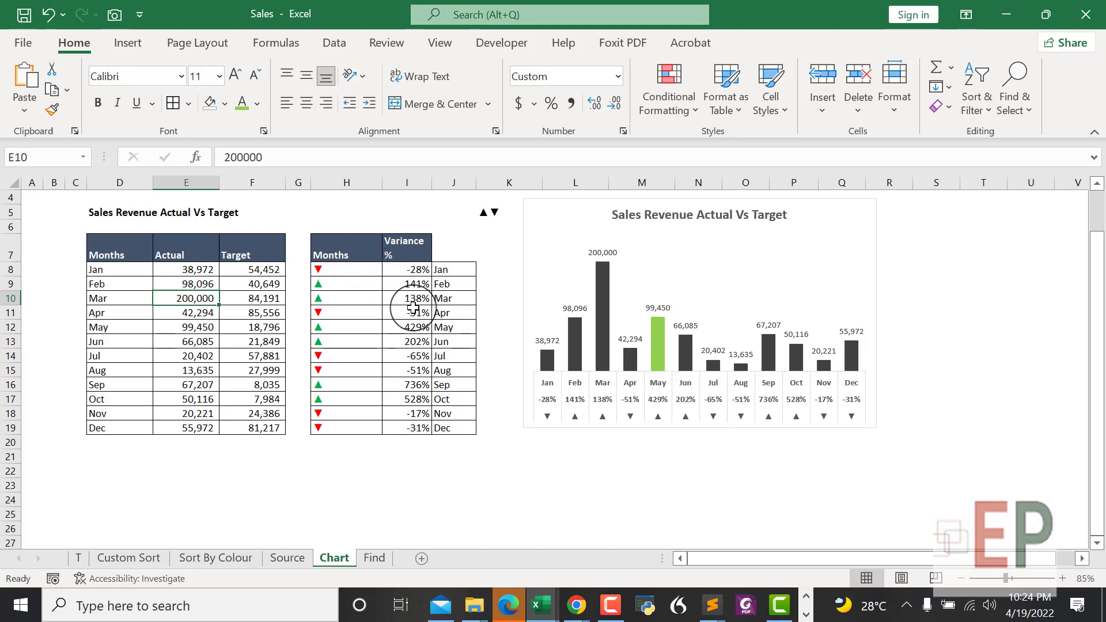
key("ctrl+z")
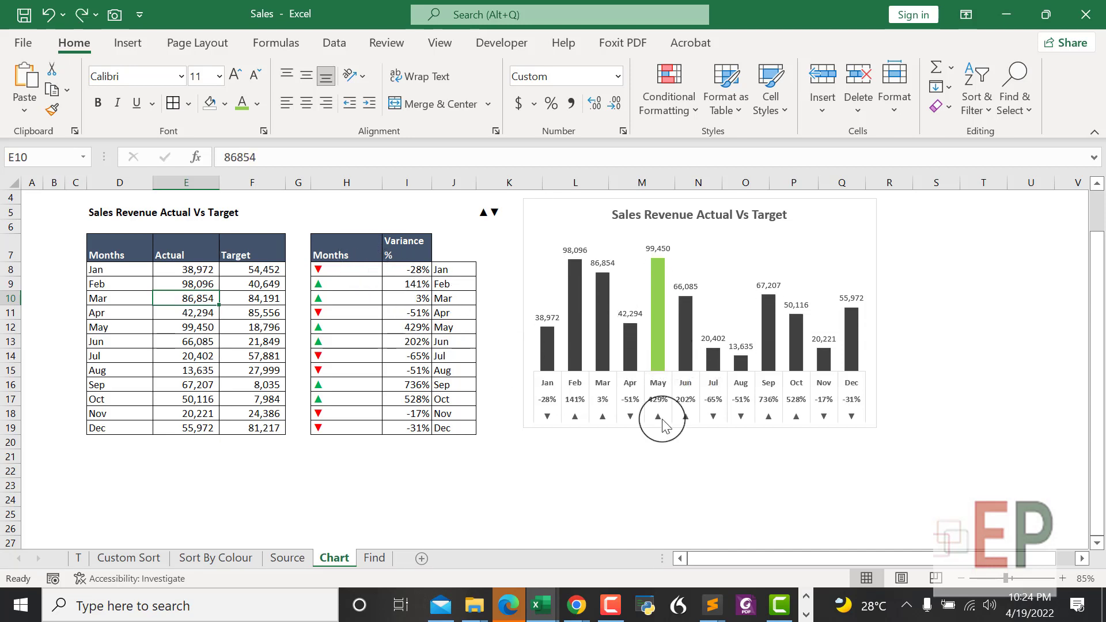
left_click(557, 417)
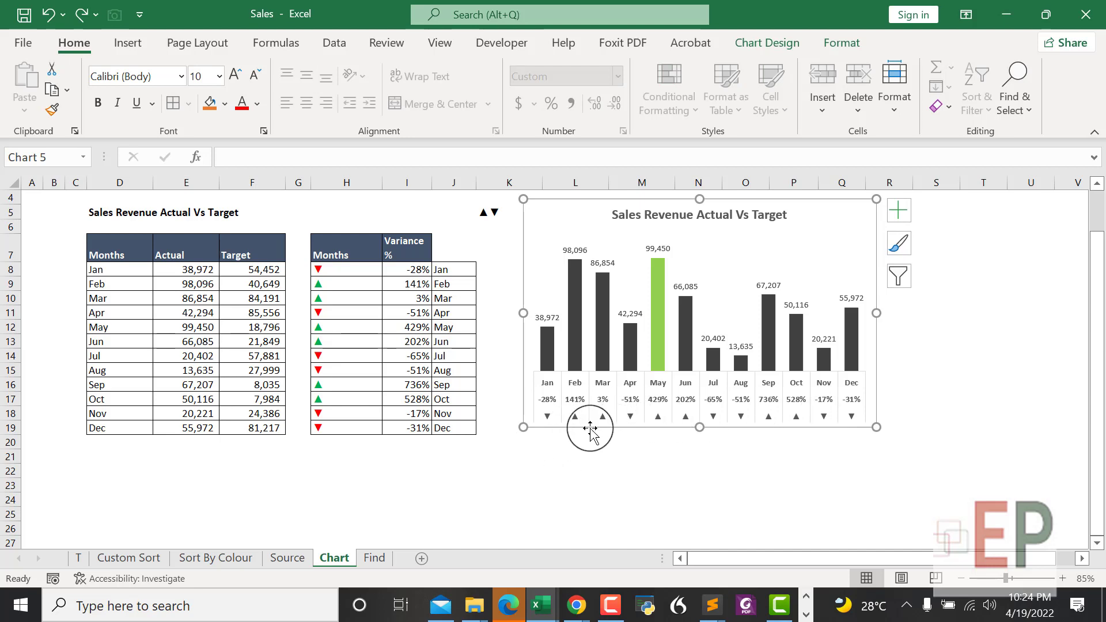
left_click(381, 502)
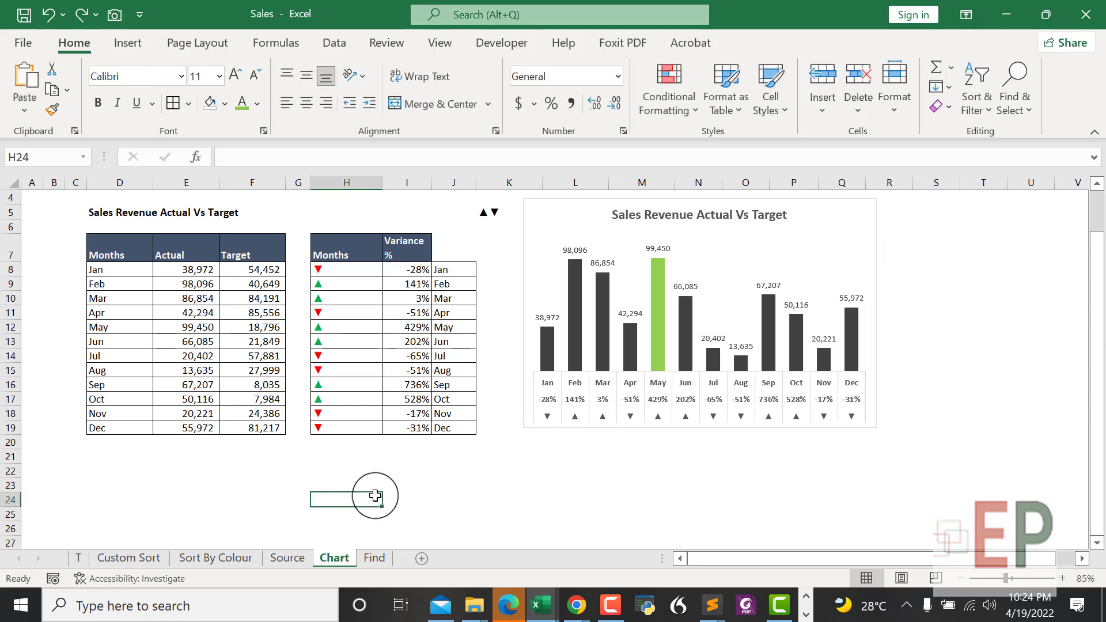
left_click(122, 485)
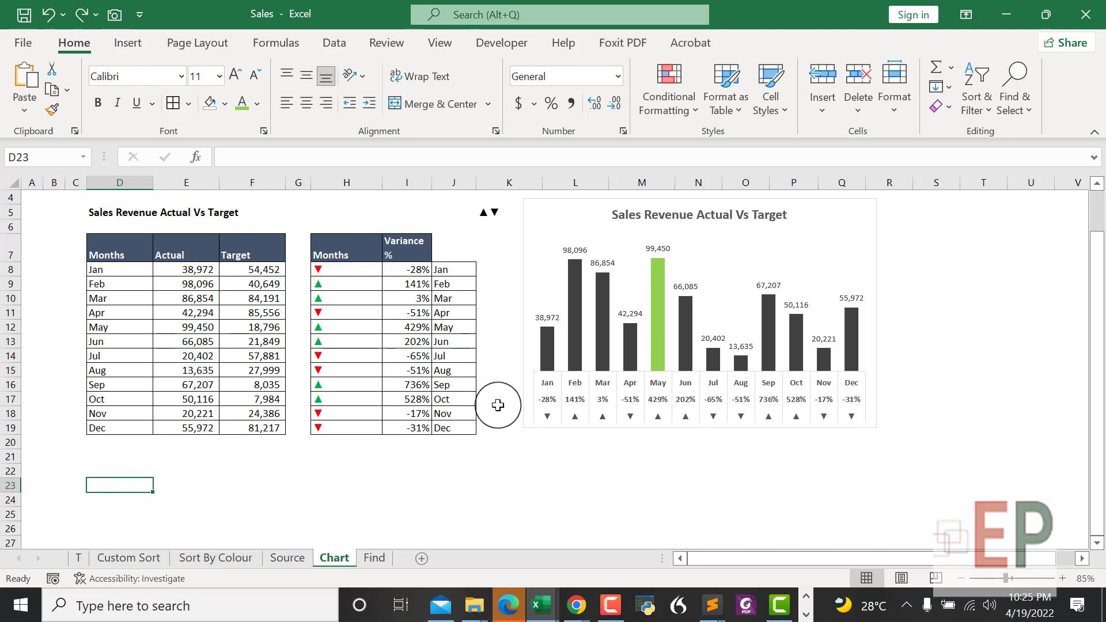
left_click(553, 413)
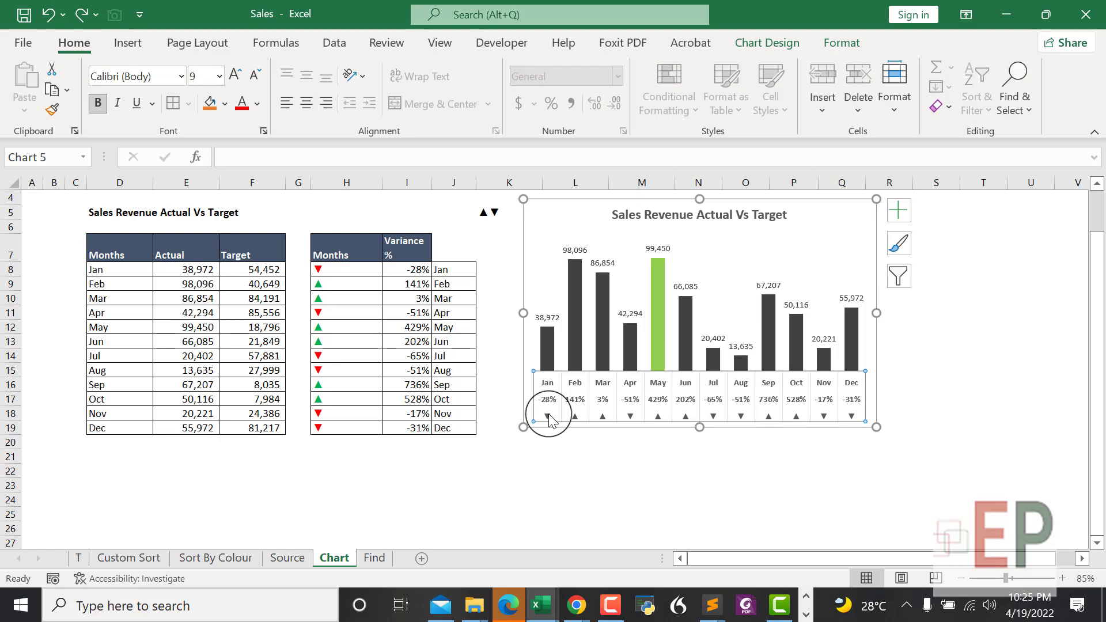
Enter the array formula =TRANSPOSE(D8:D19) across D22:M22 to lay the month names out in a row.
left_click(106, 468)
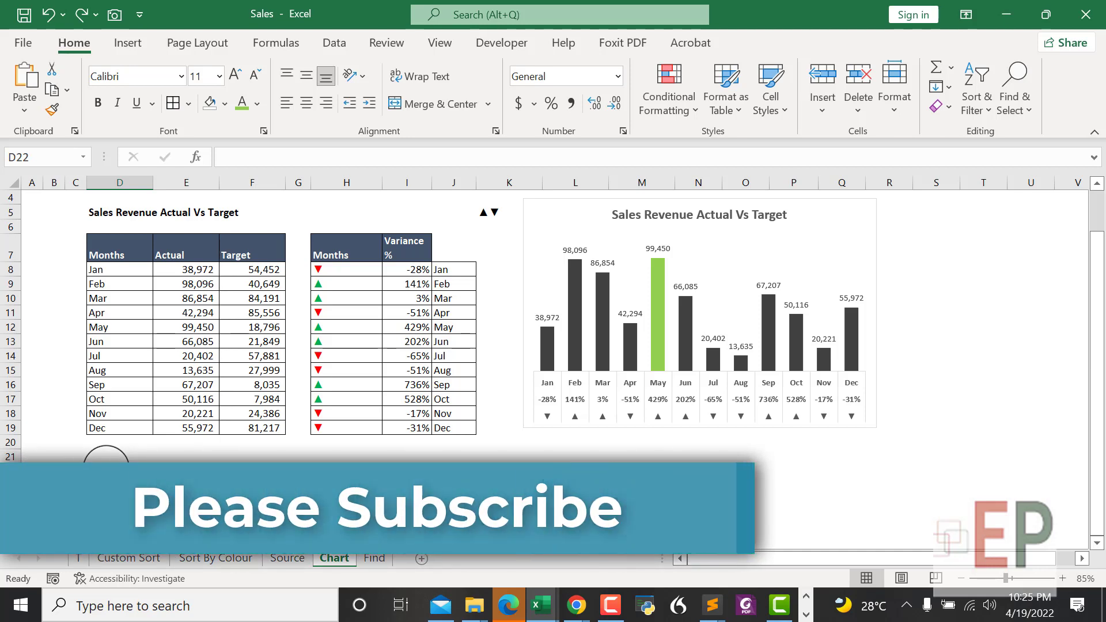
left_click_drag(106, 471, 654, 477)
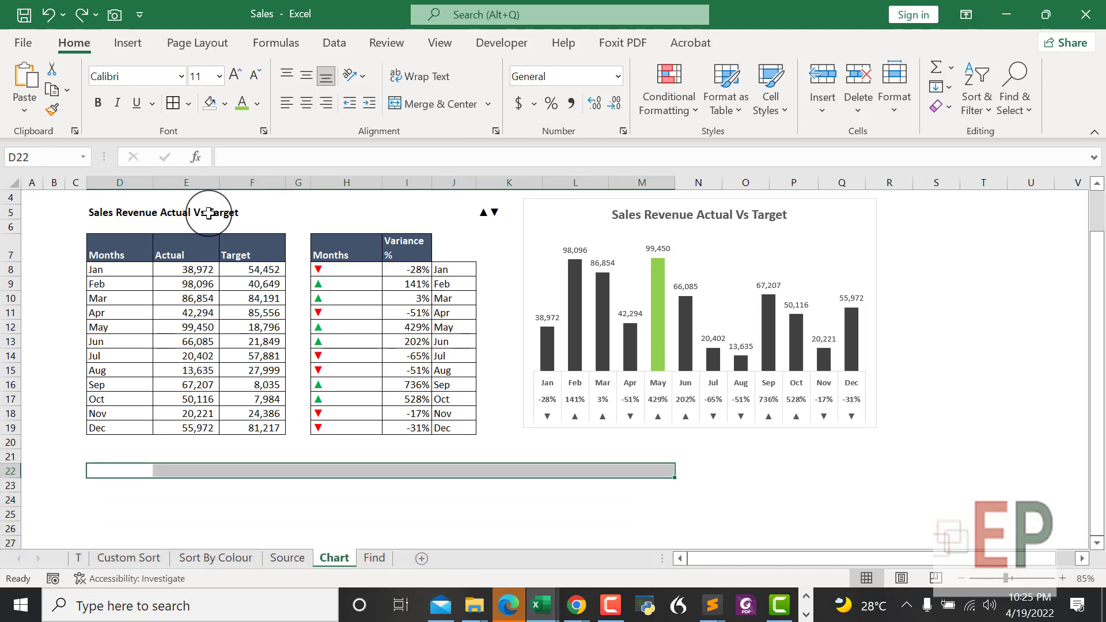
left_click(245, 157)
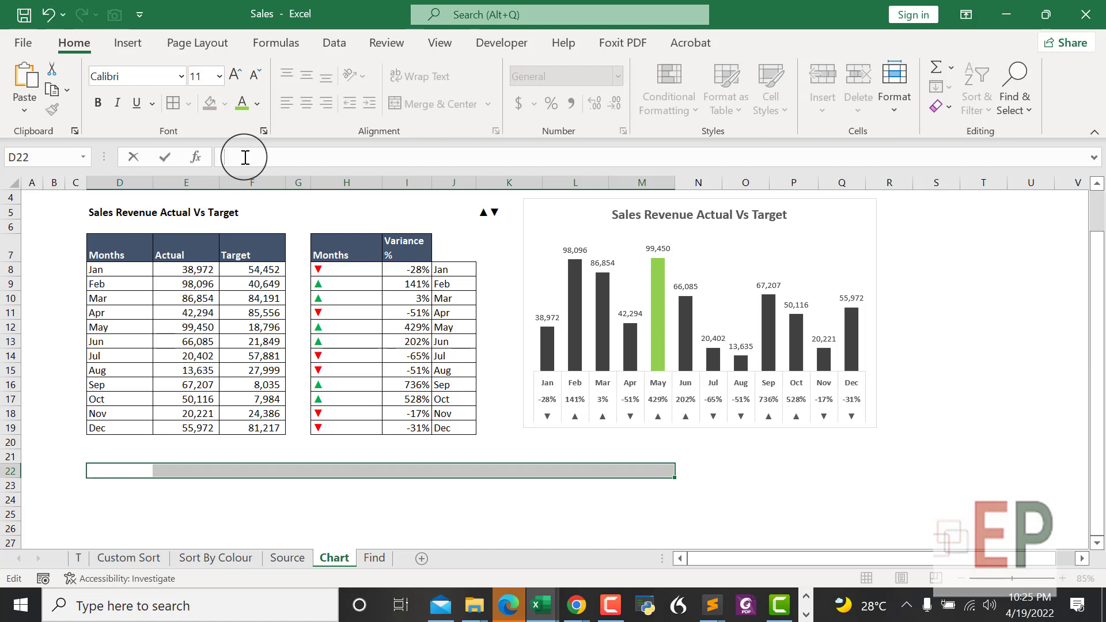
type("=tra")
key("Tab")
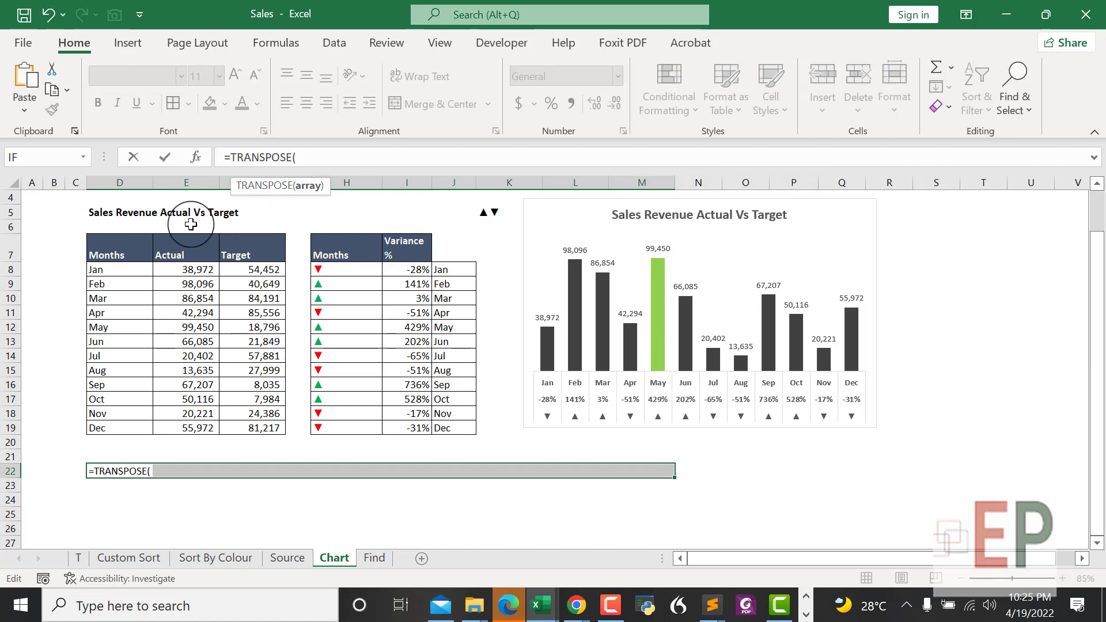
left_click_drag(99, 270, 115, 432)
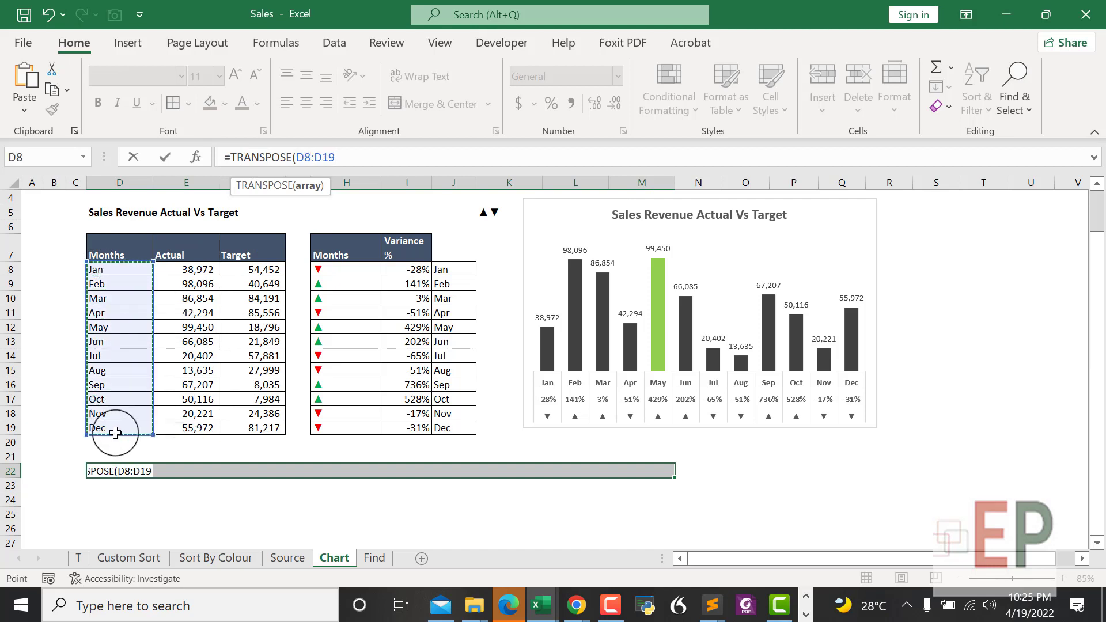
type(")")
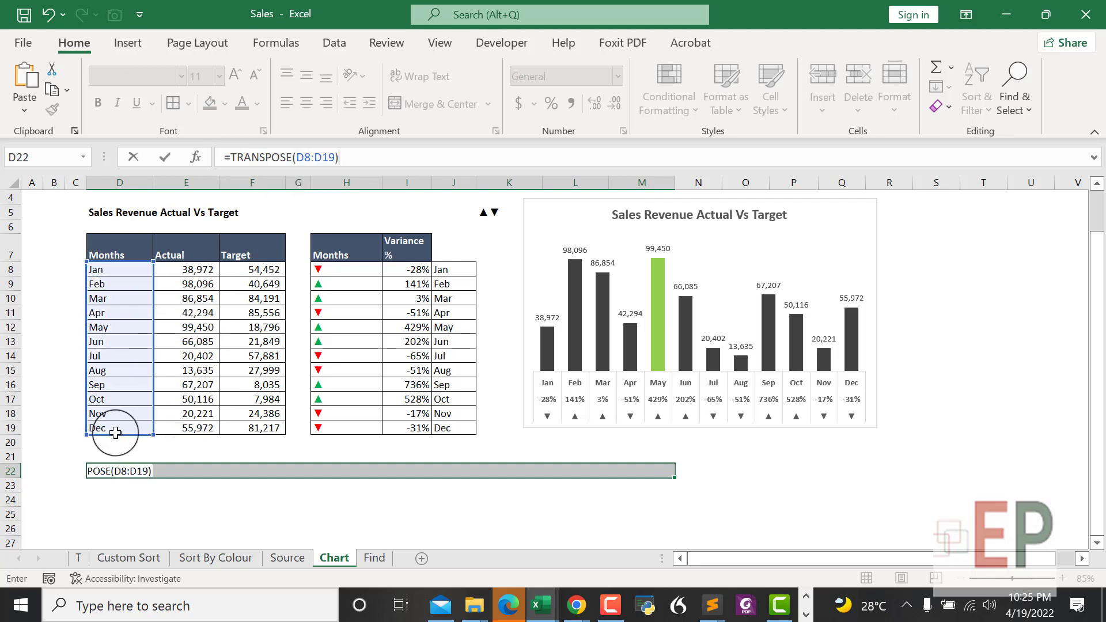
key("ctrl+shift+Return")
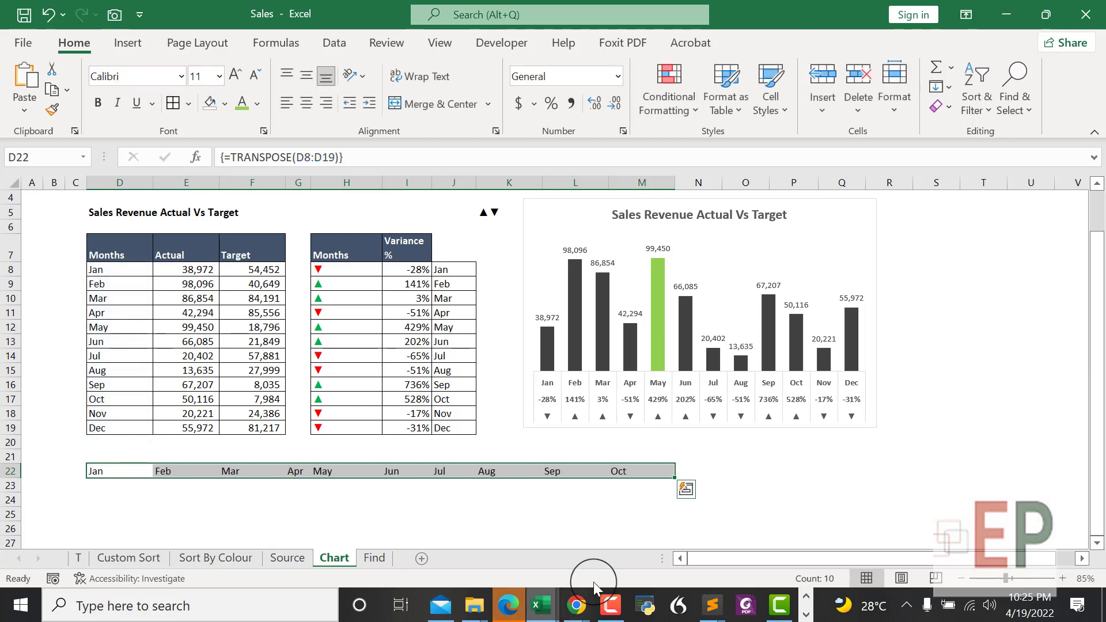
Extend the months' TRANSPOSE(D8:D19) array formula across D22:O22 so it covers twelve cells.
left_click(597, 486)
left_click(671, 471)
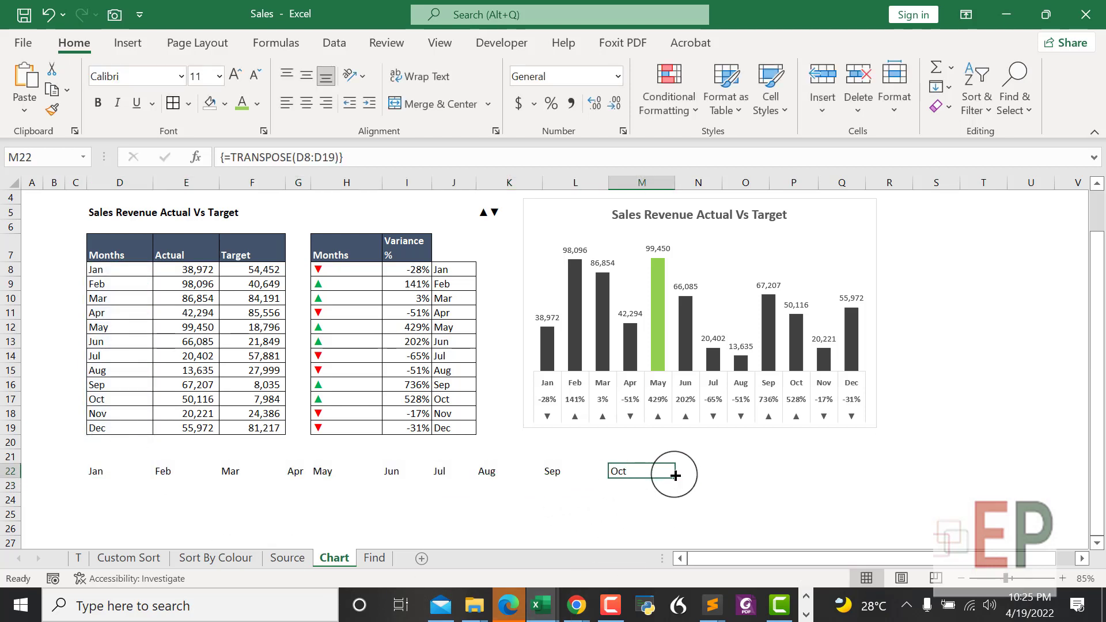
left_click(94, 470)
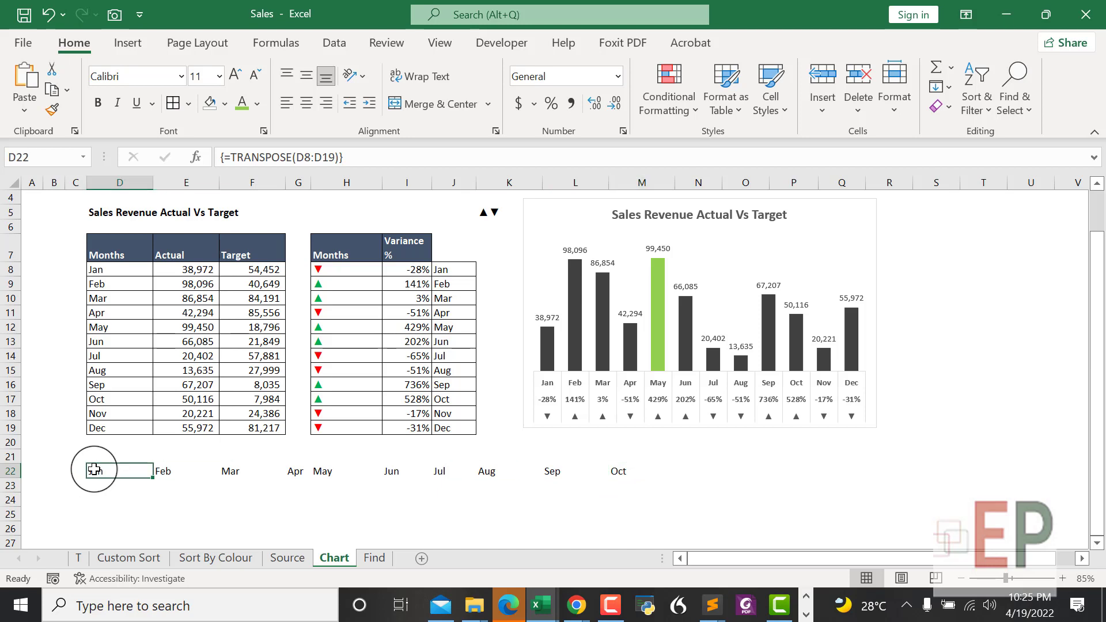
left_click_drag(94, 469, 814, 469)
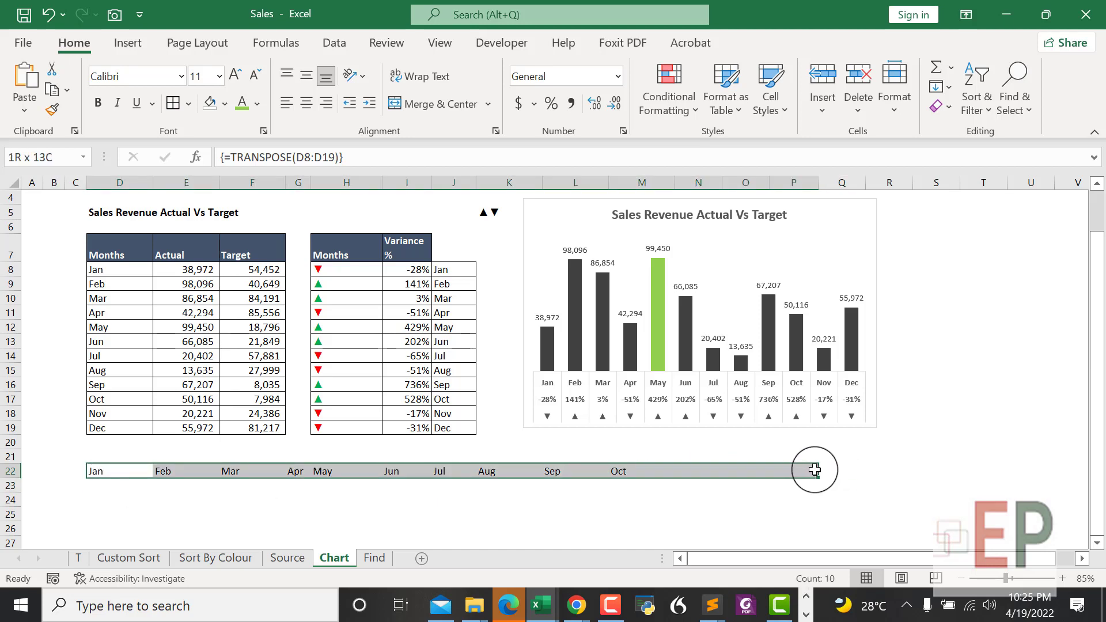
left_click_drag(814, 470, 757, 471)
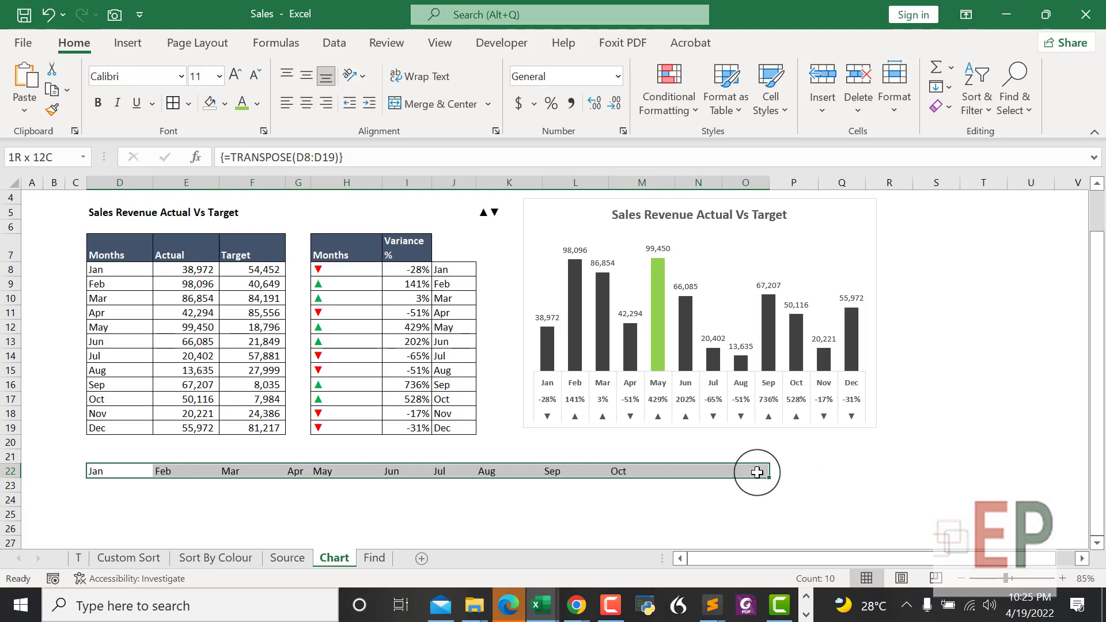
left_click_drag(757, 471, 757, 471)
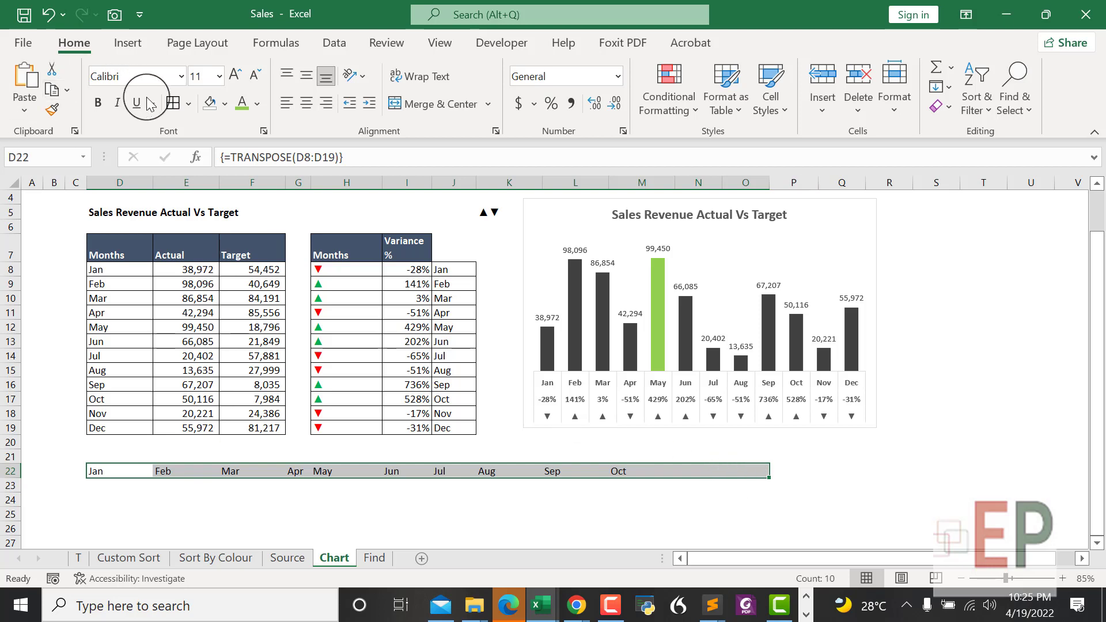
left_click(333, 156)
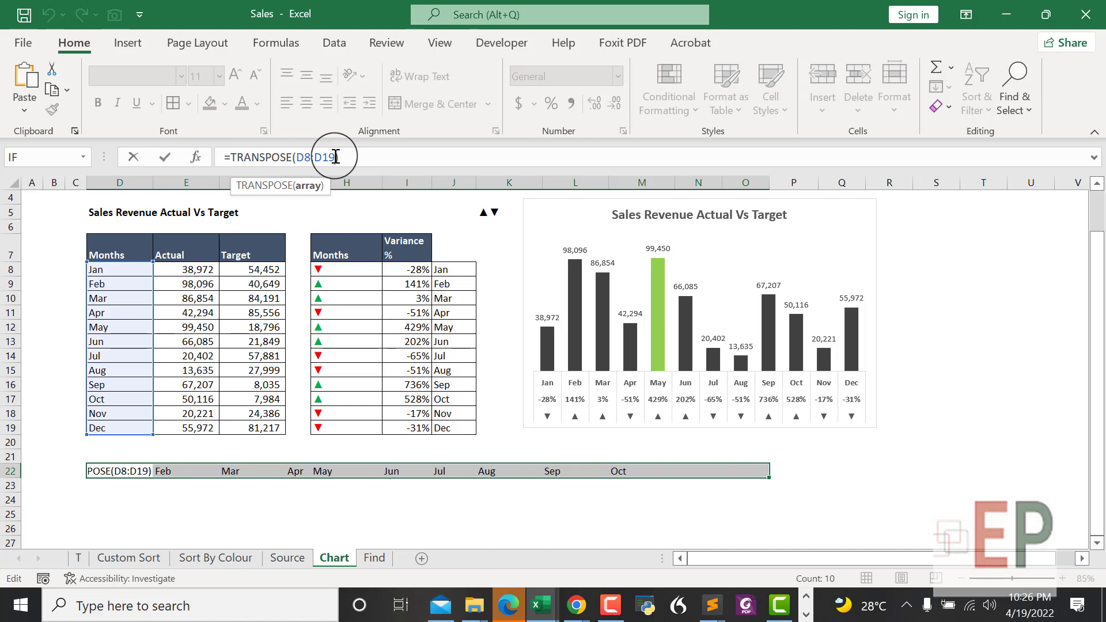
left_click(340, 152)
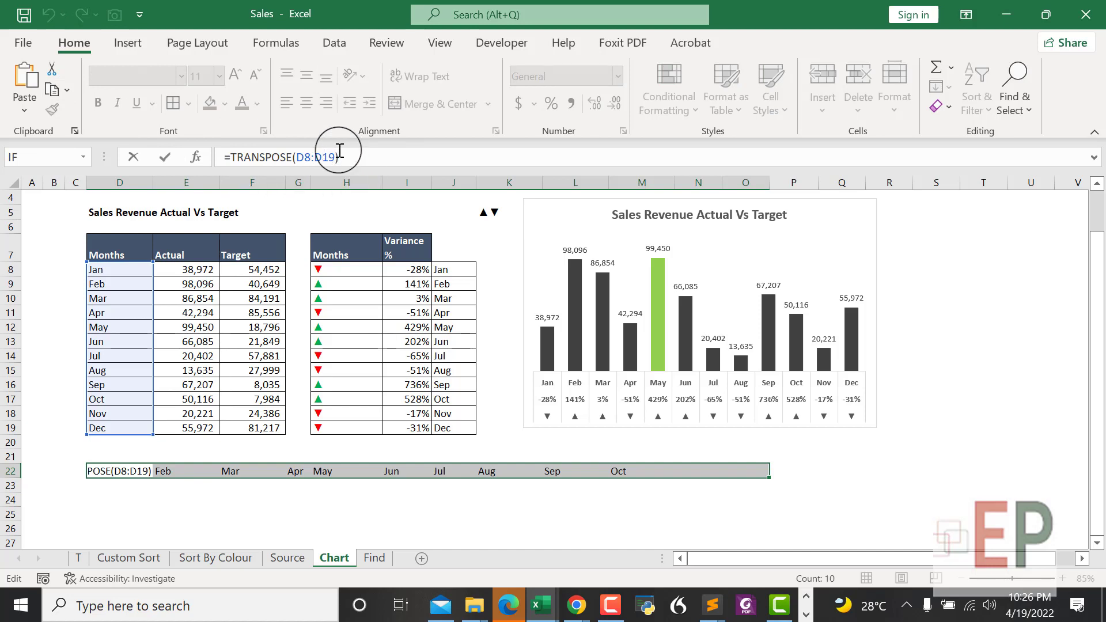
key("ctrl+shift+Return")
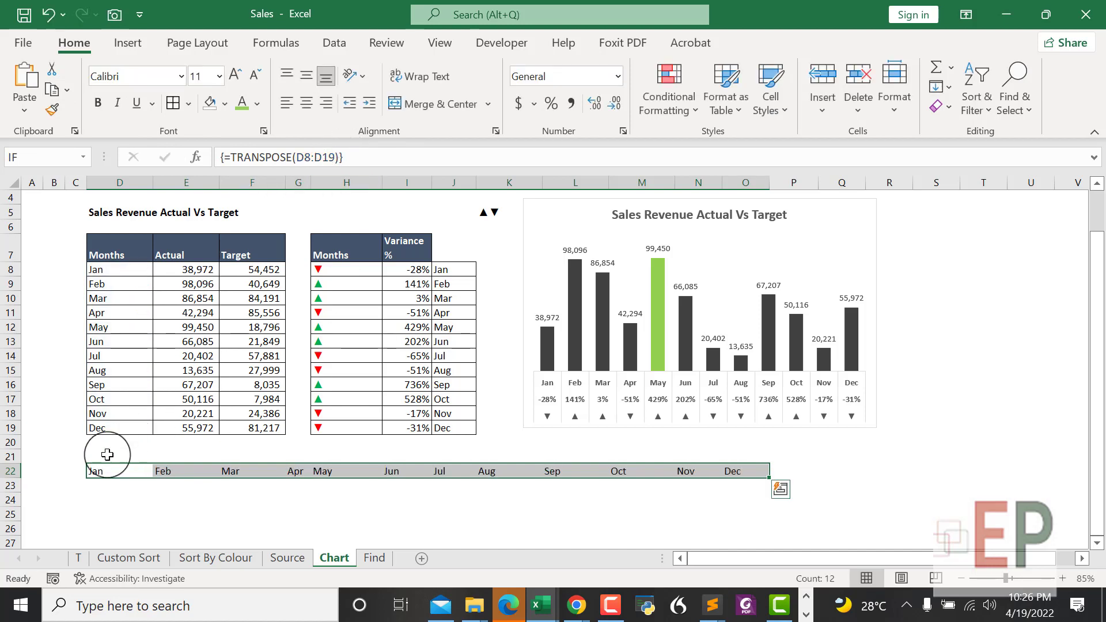
left_click(103, 494)
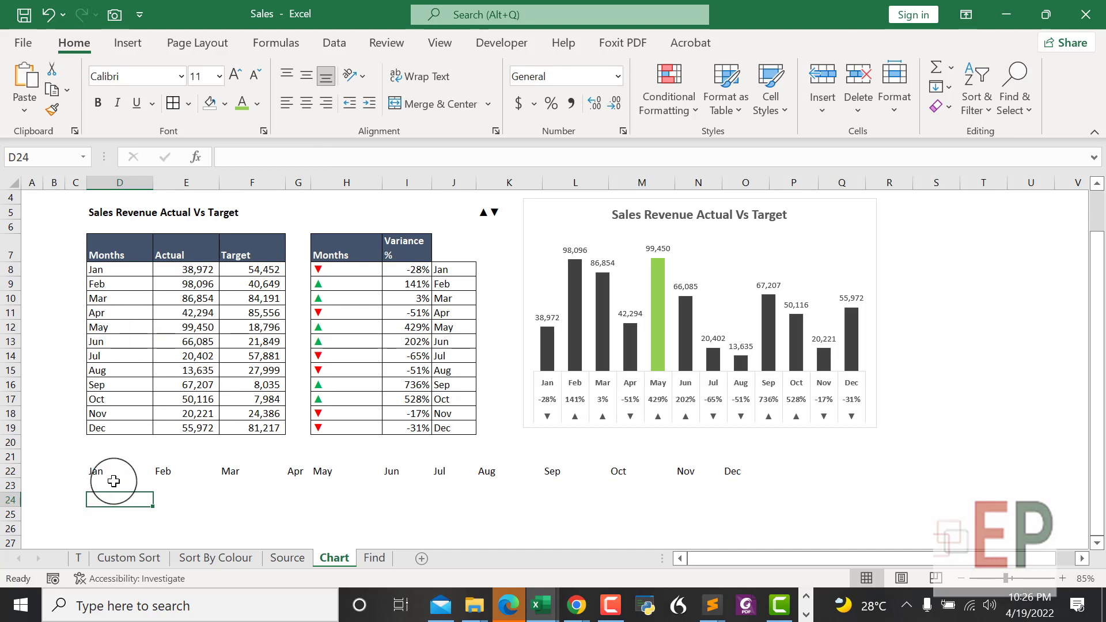
left_click(114, 477)
left_click(114, 480)
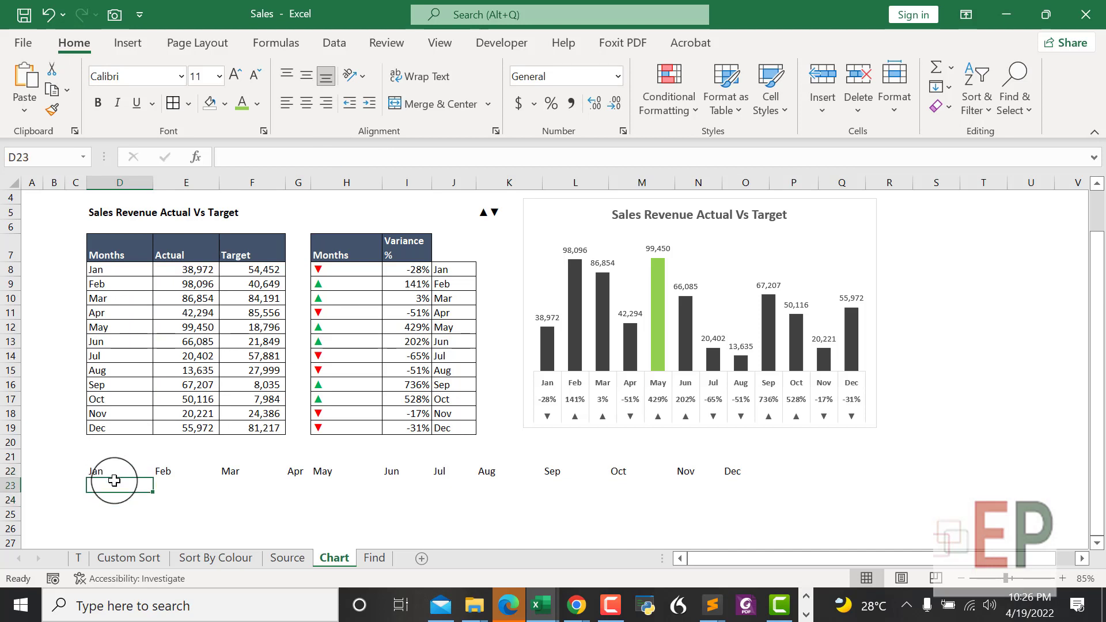
key("ctrl+v")
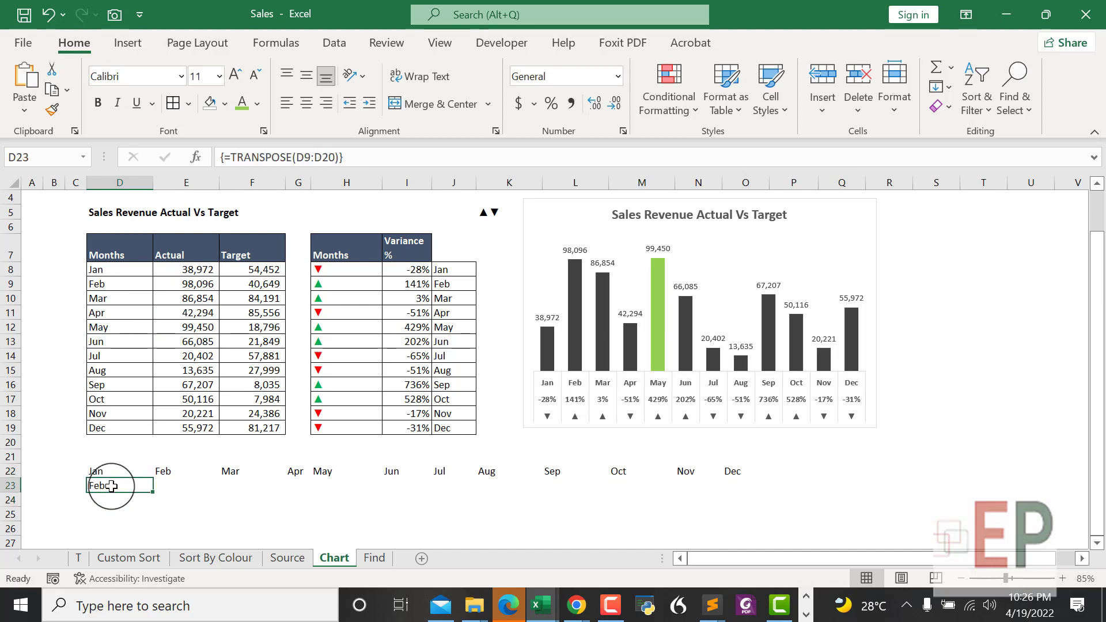
type("=")
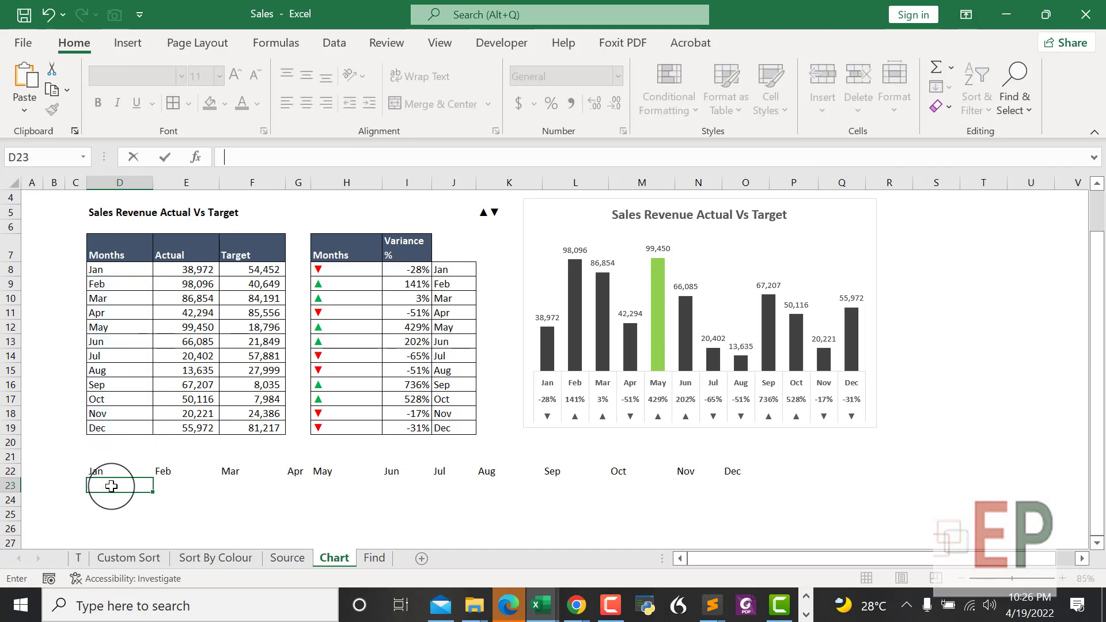
Enter the array formula =TRANSPOSE(H8:H19) across D23:O23 to lay the variance arrows out beneath the month names.
left_click_drag(111, 486, 727, 484)
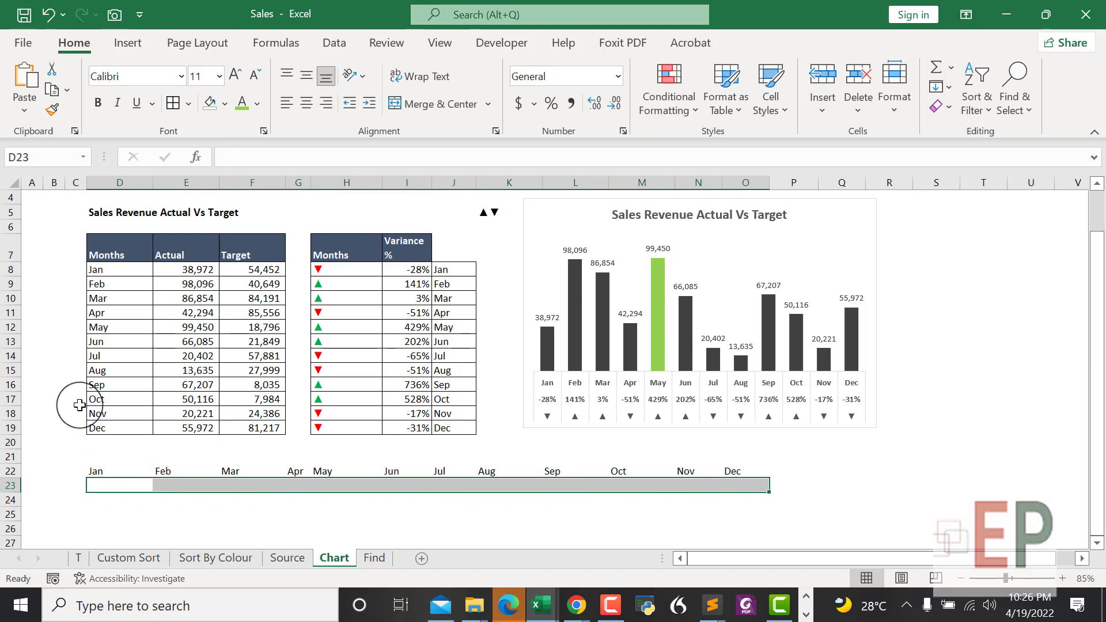
left_click(250, 150)
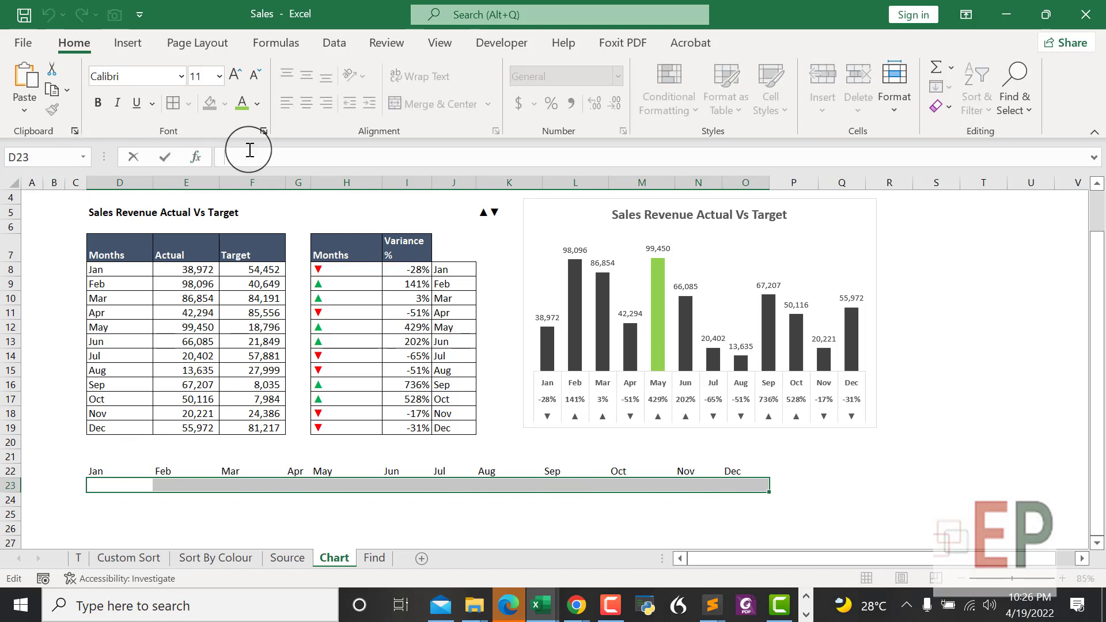
type("=tra")
double_click(296, 184)
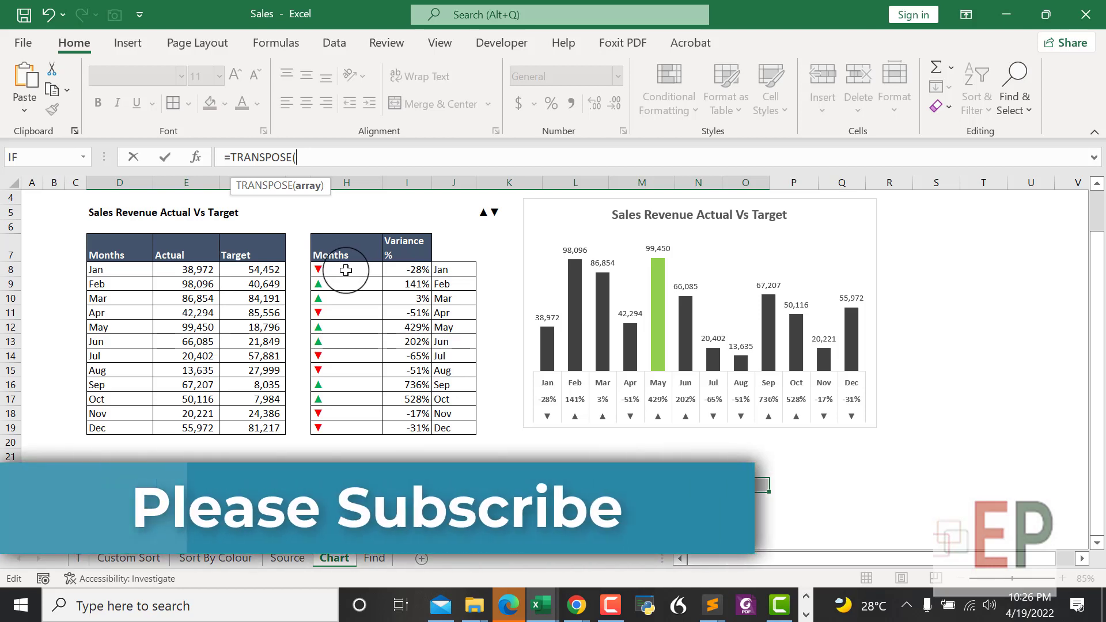
left_click_drag(346, 270, 341, 425)
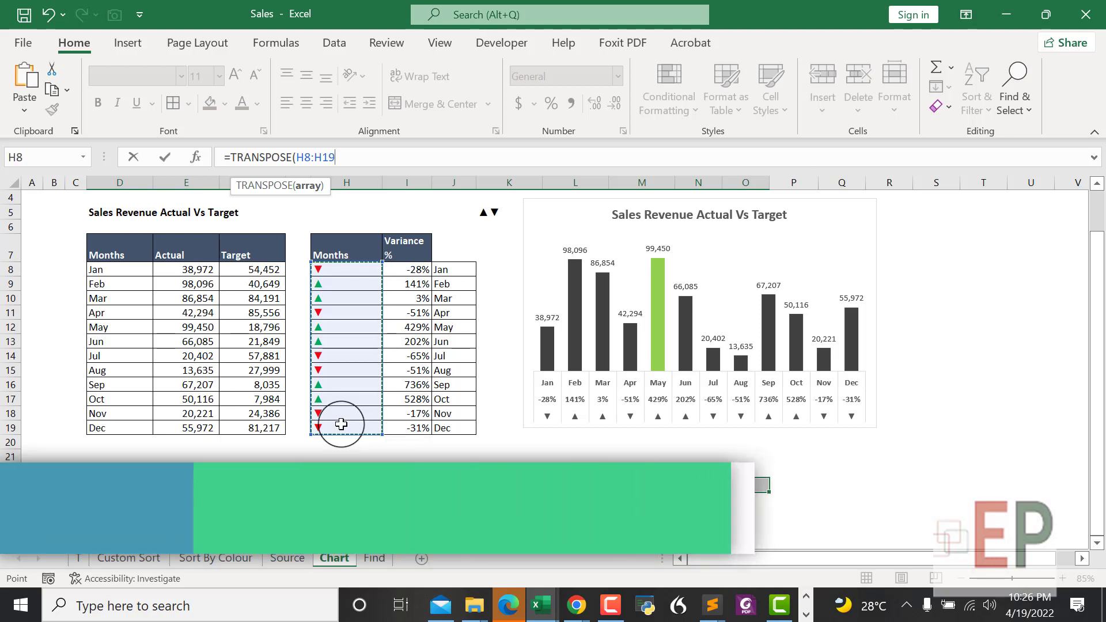
key("ctrl+shift+Return")
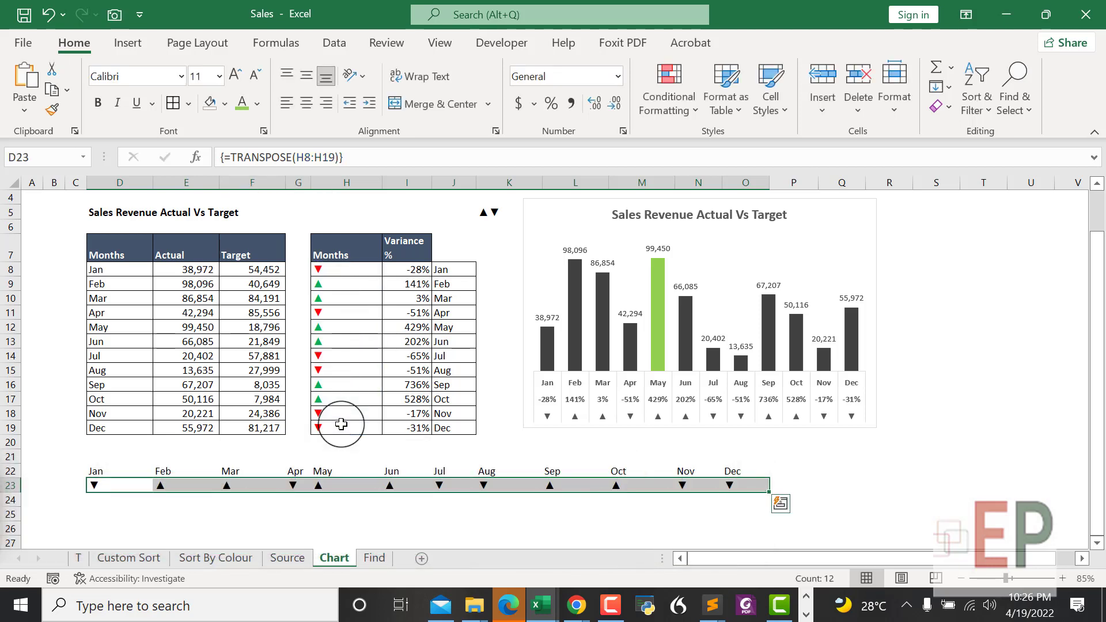
left_click(95, 501)
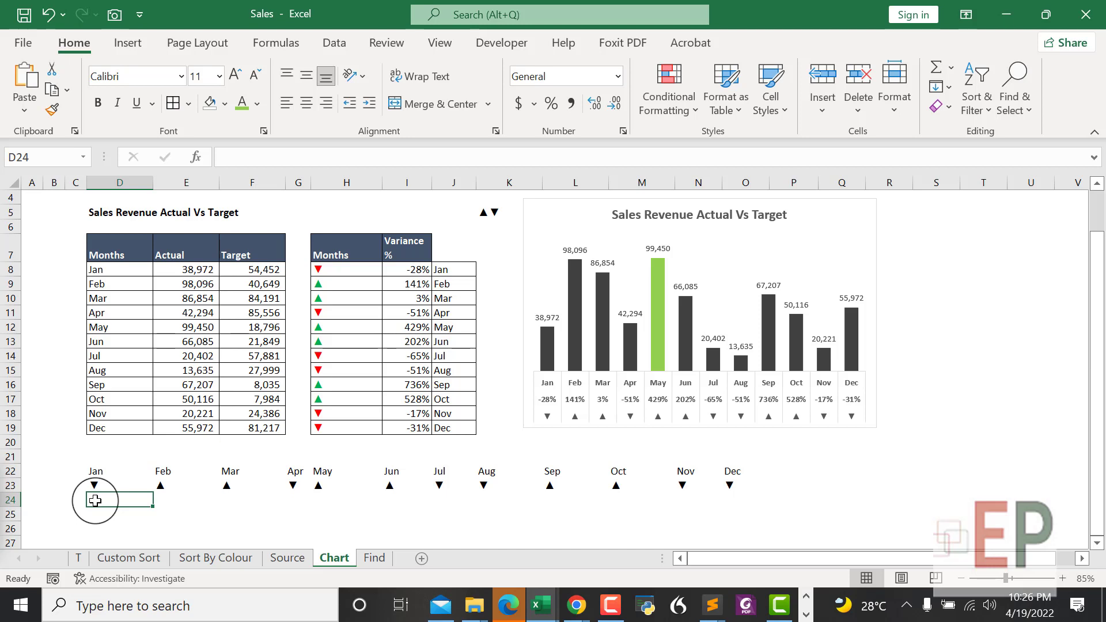
left_click_drag(98, 496, 727, 505)
left_click(250, 163)
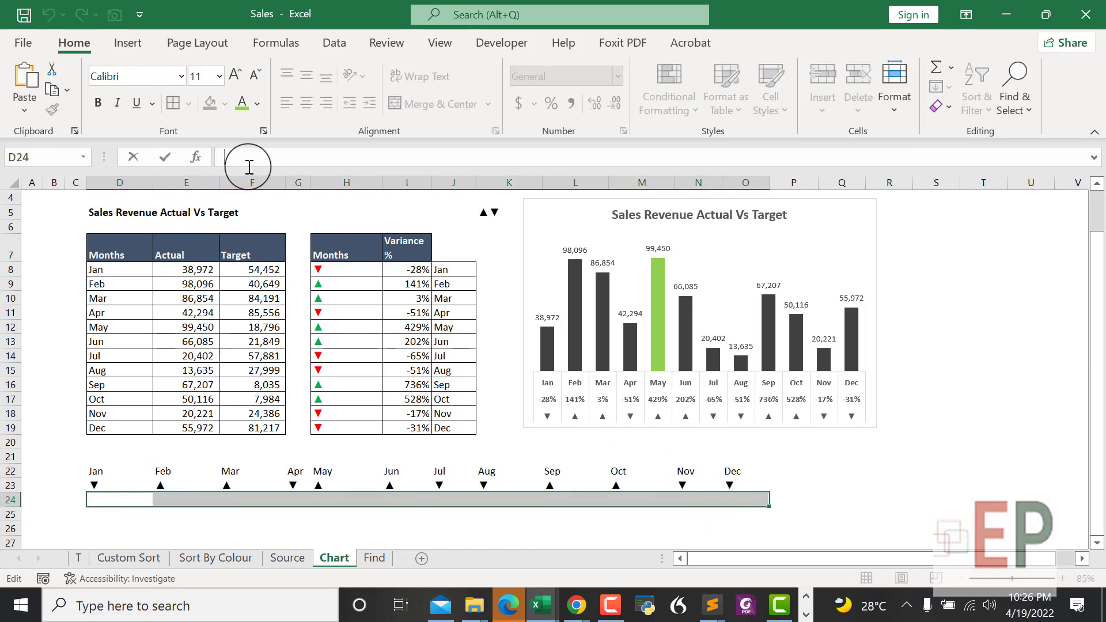
type("=tra")
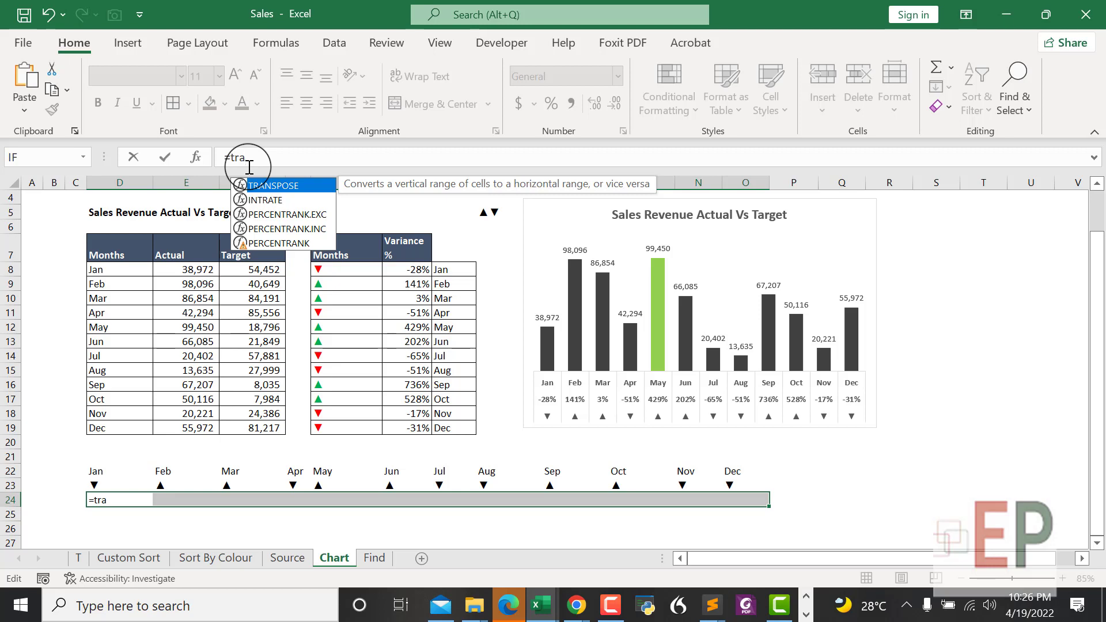
key("Return")
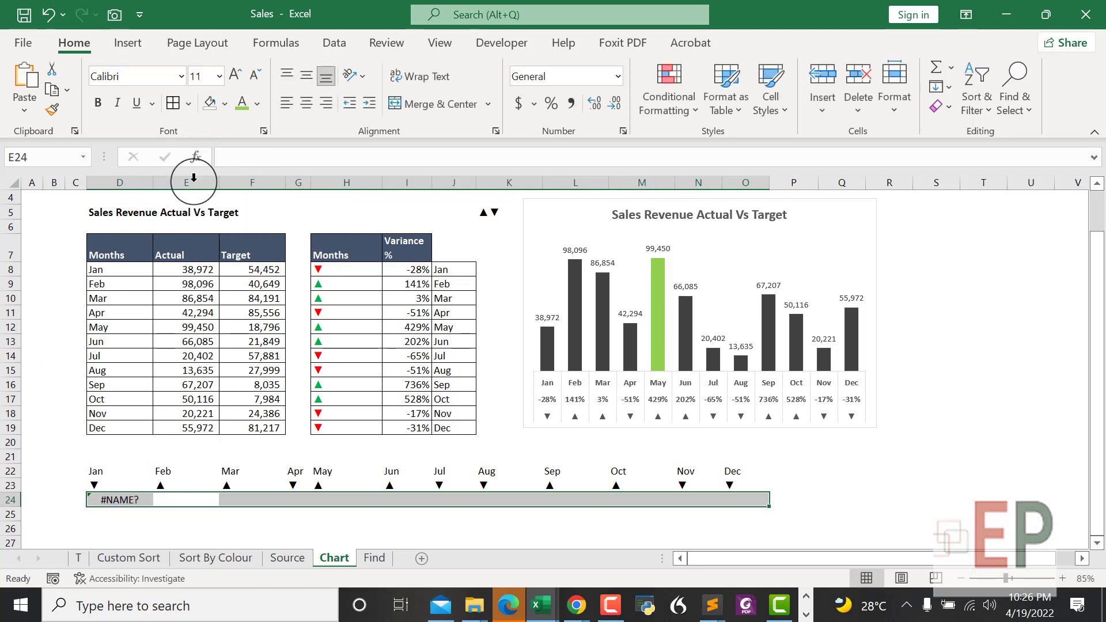
left_click(235, 164)
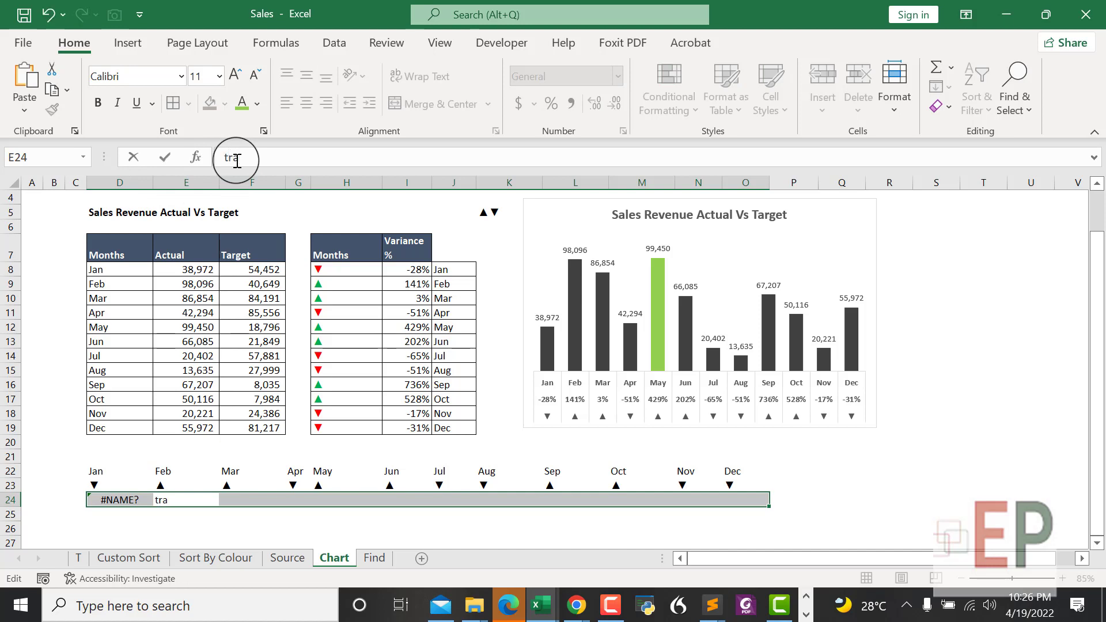
type("=tr")
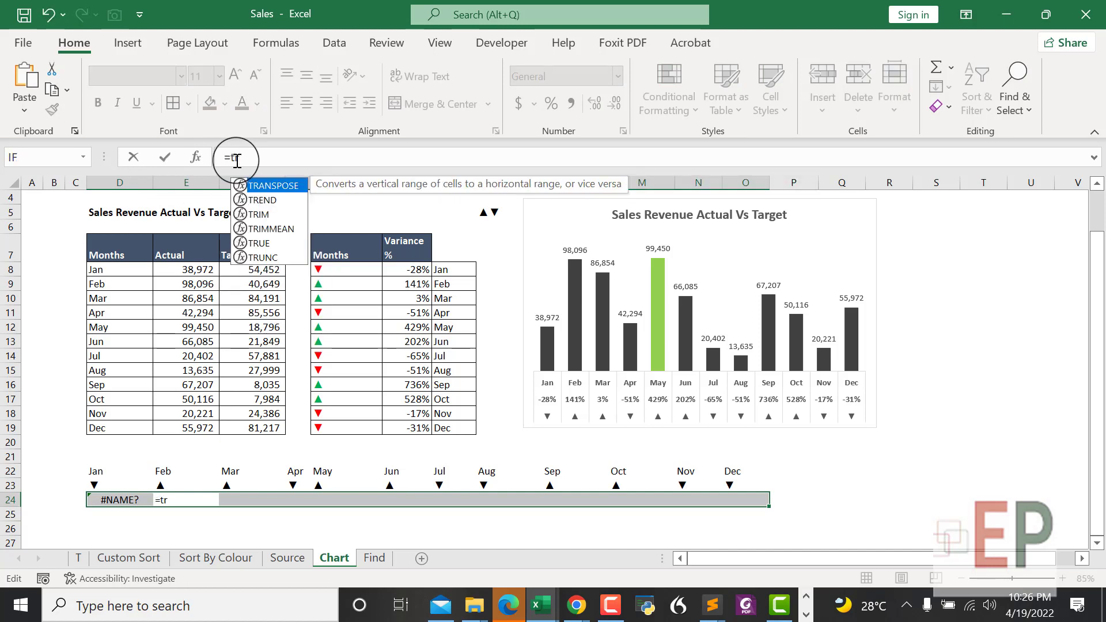
key("Tab")
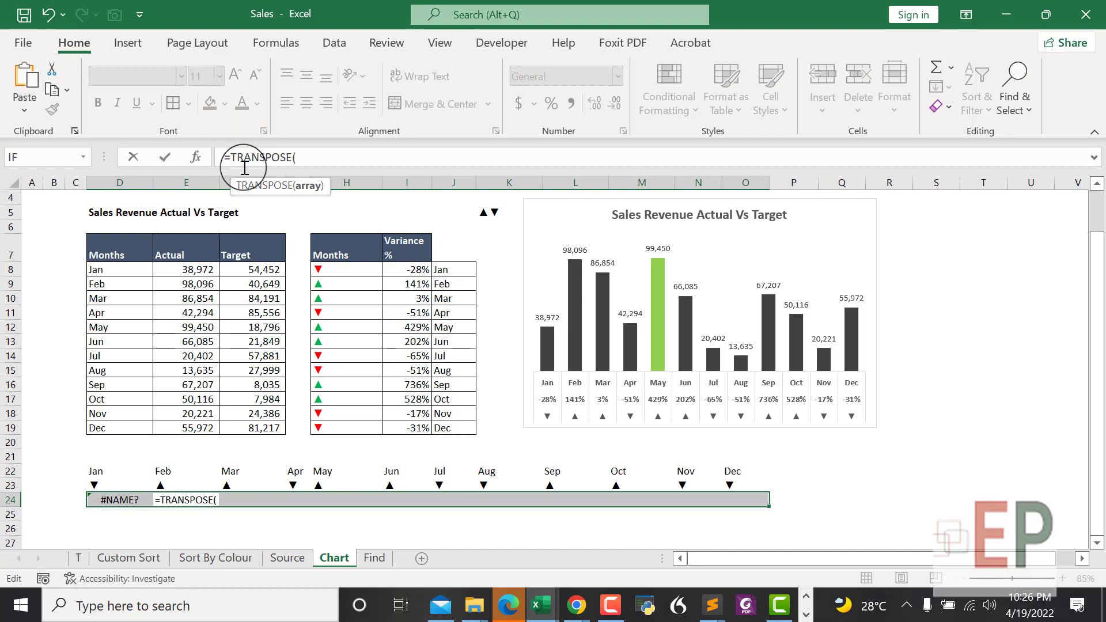
key("Escape")
left_click(156, 514)
left_click(118, 502)
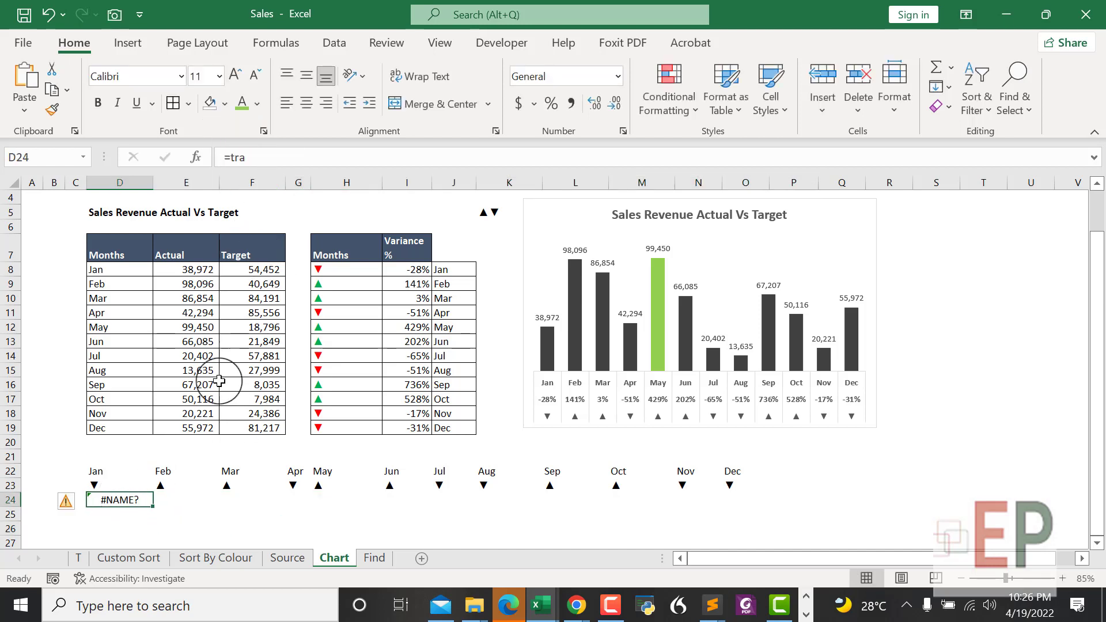
left_click(248, 158)
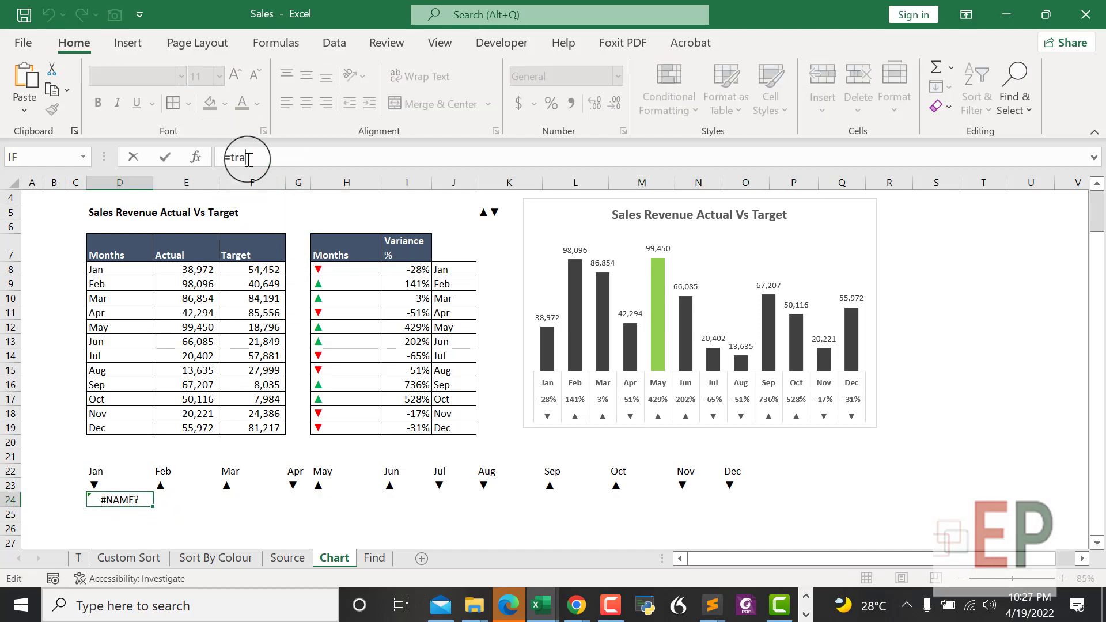
type("ns")
key("Tab")
key("Escape")
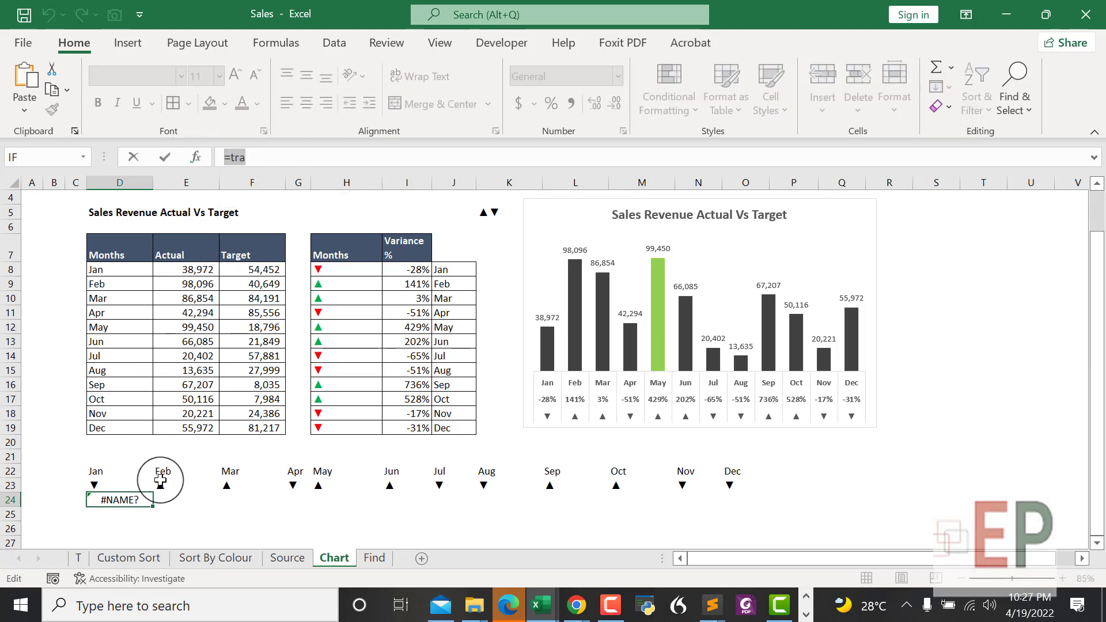
left_click(163, 538)
key("Escape")
Enter the array formula =TRANSPOSE(I8:I19) across D24:O24 to lay the variance percentages out beneath the arrows.
left_click_drag(108, 499, 726, 493)
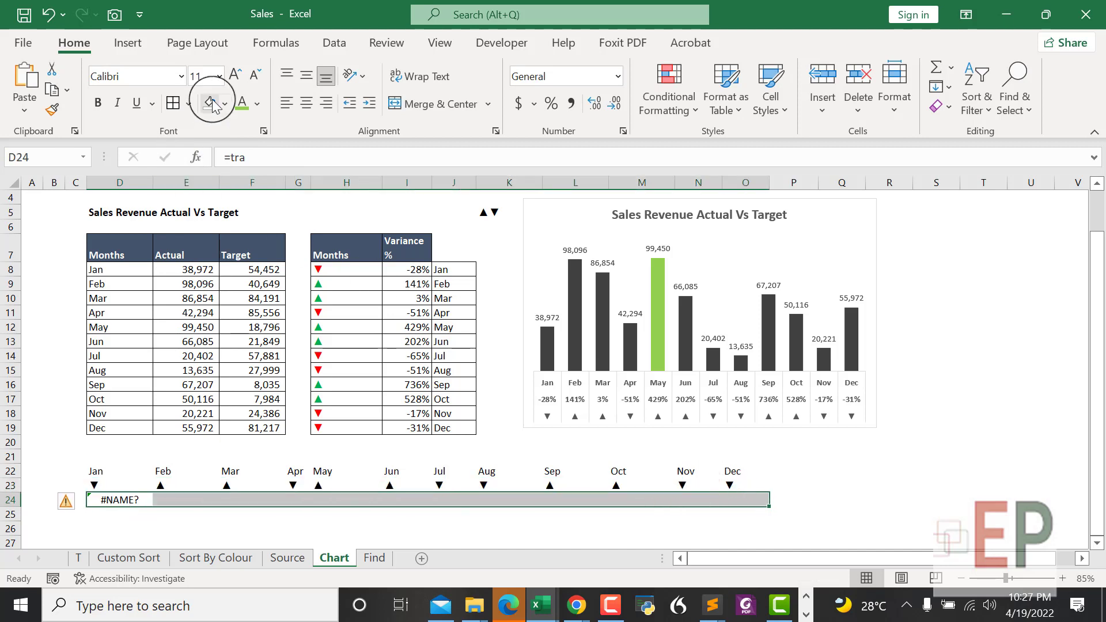
left_click(258, 152)
key("Tab")
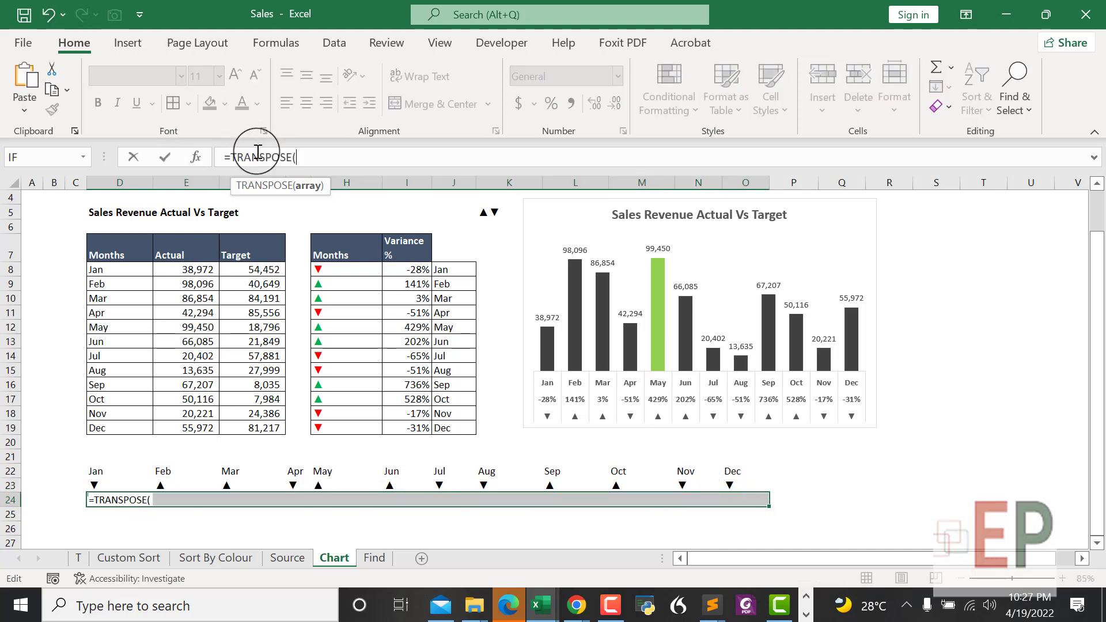
left_click(425, 270)
left_click_drag(424, 413, 425, 425)
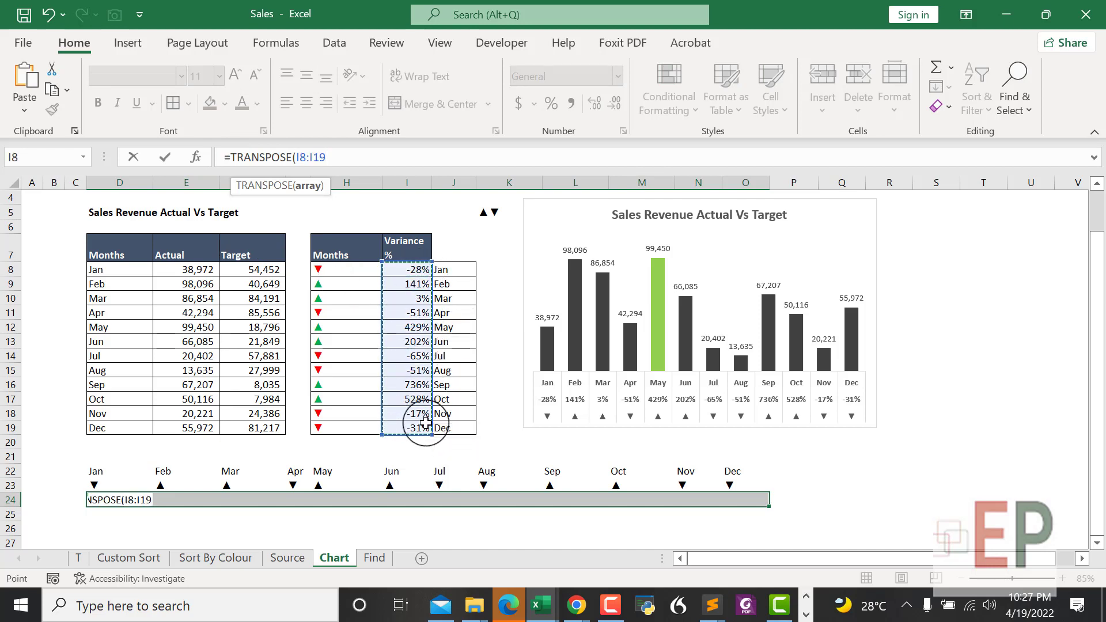
key("ctrl+shift+Return")
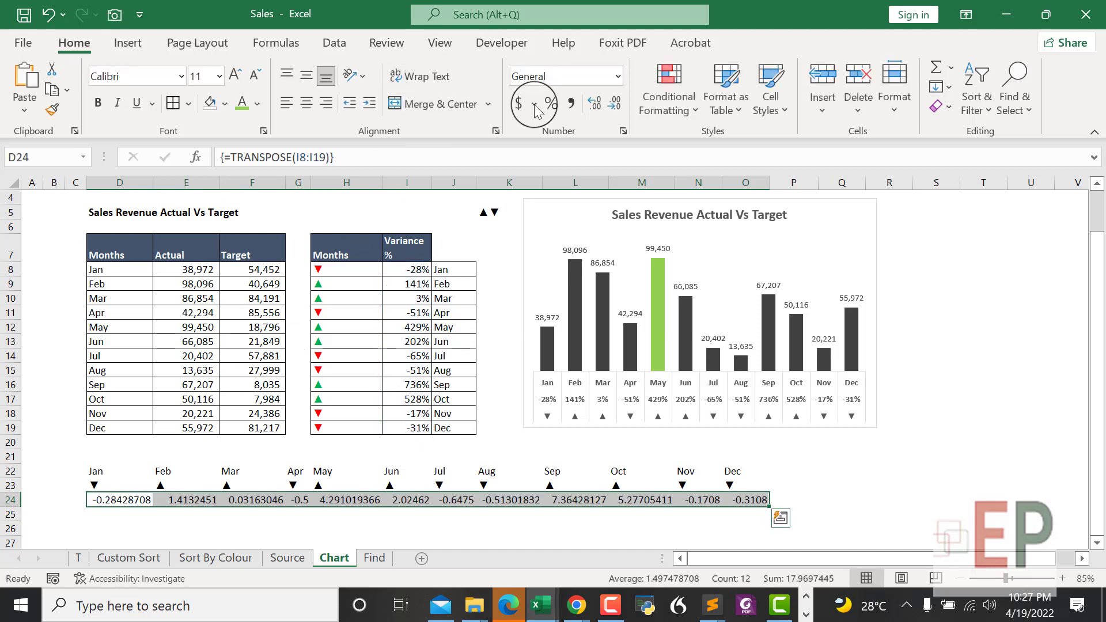
Format the transposed variance values in D24:O24 as percentages and widen column G slightly.
left_click(551, 104)
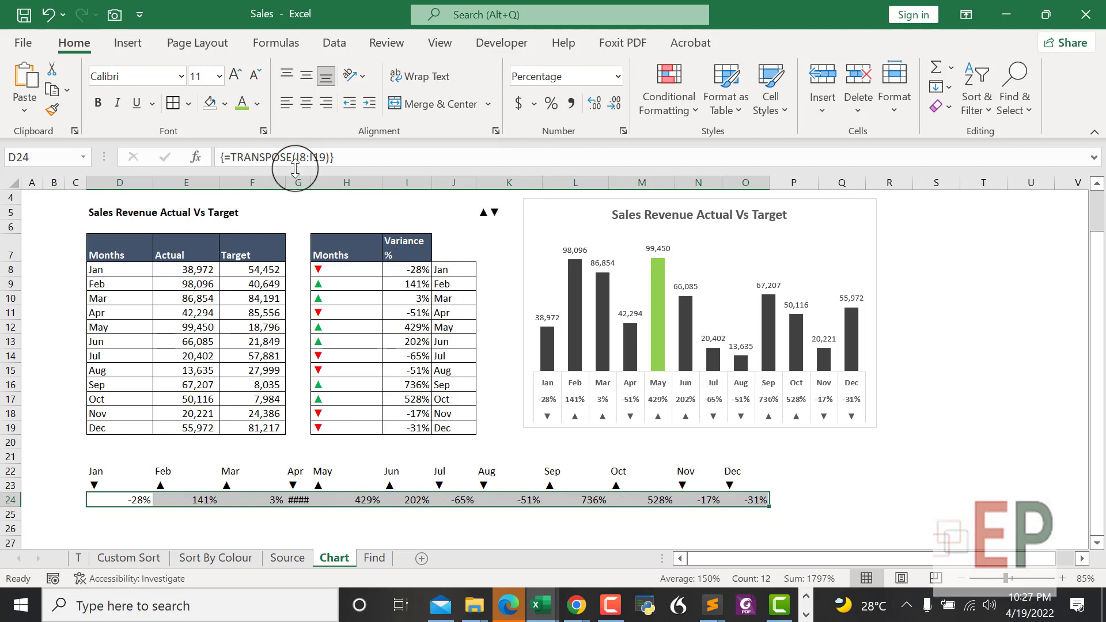
left_click_drag(310, 177, 318, 179)
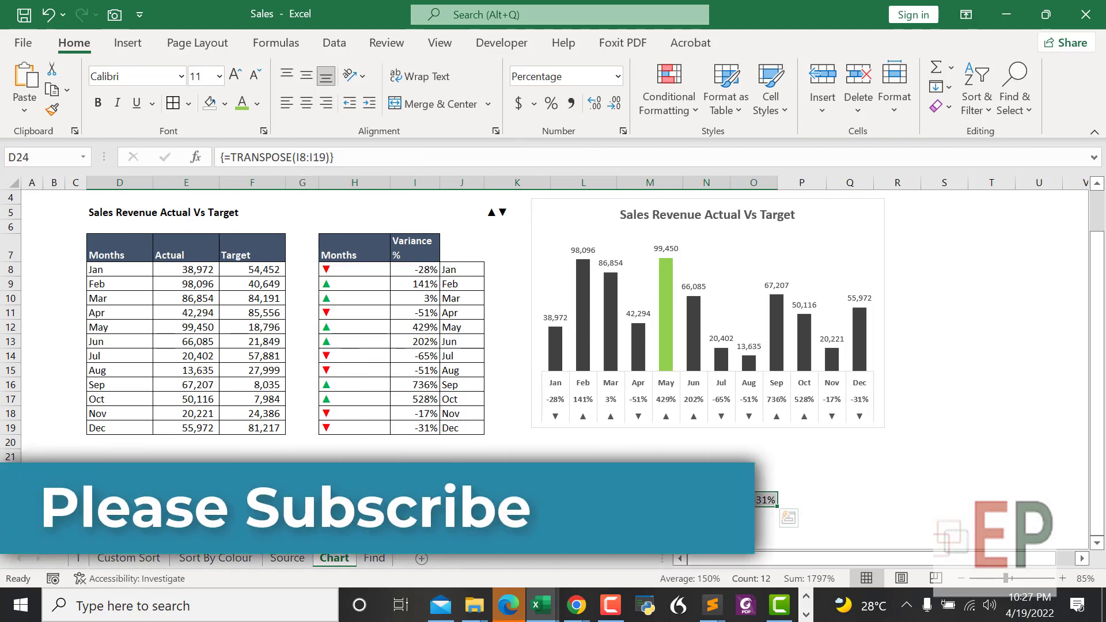
left_click(583, 515)
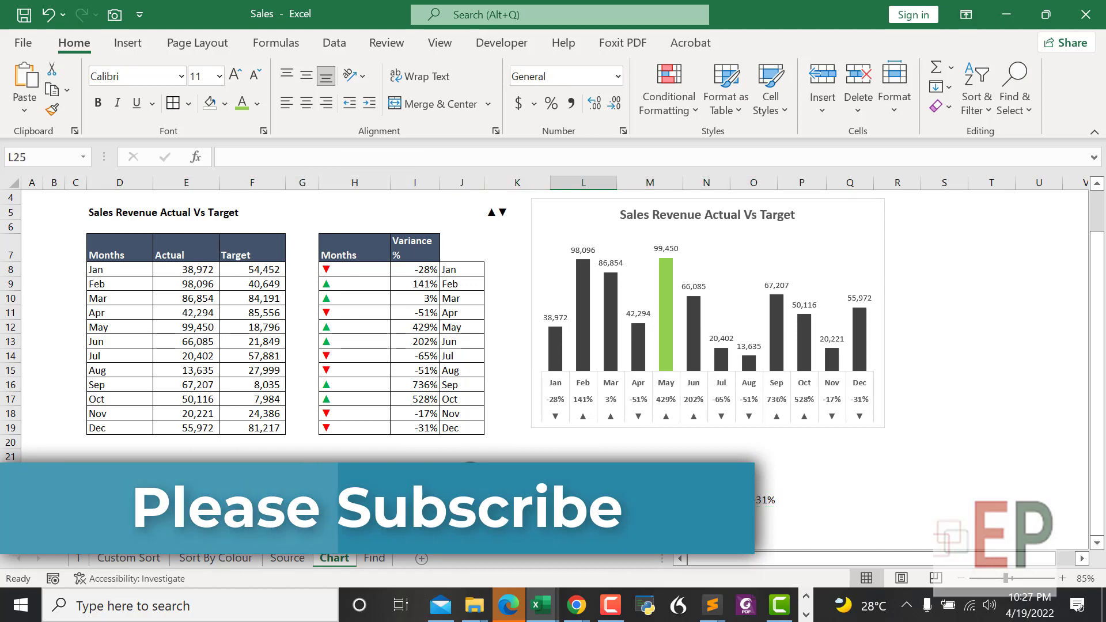
Clear the contents of the transposed month names in D22:O22.
left_click_drag(105, 472, 741, 469)
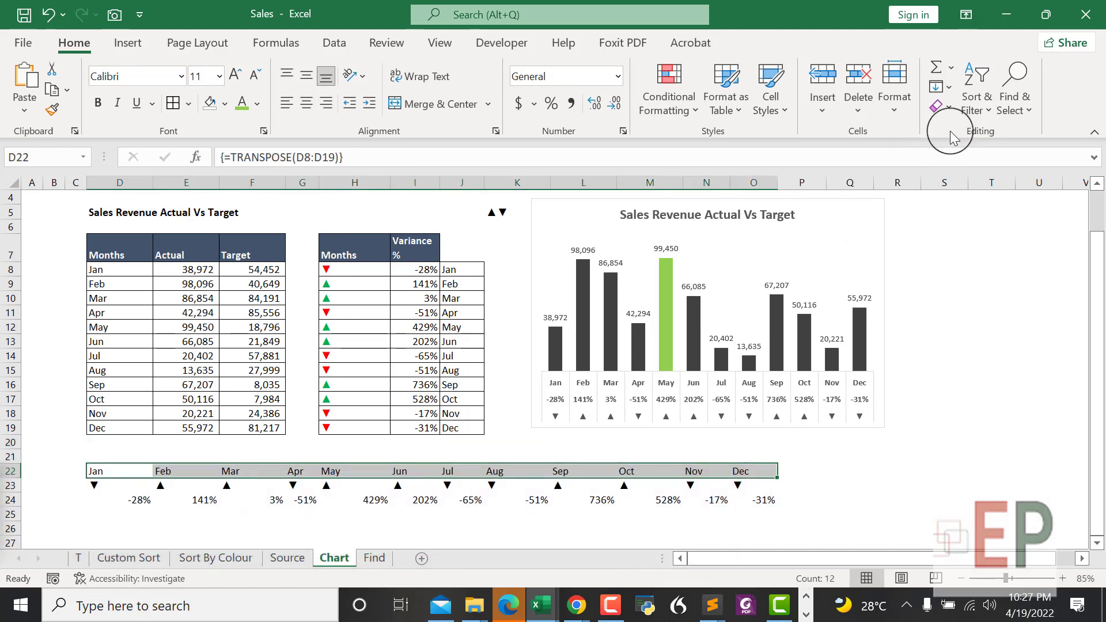
left_click(949, 106)
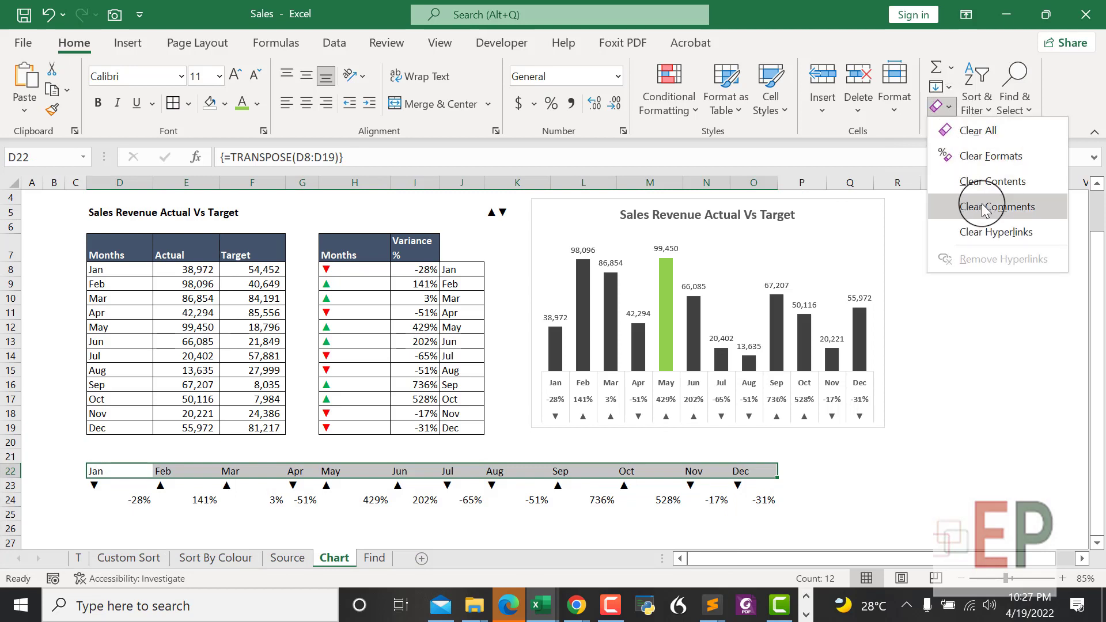
left_click(989, 181)
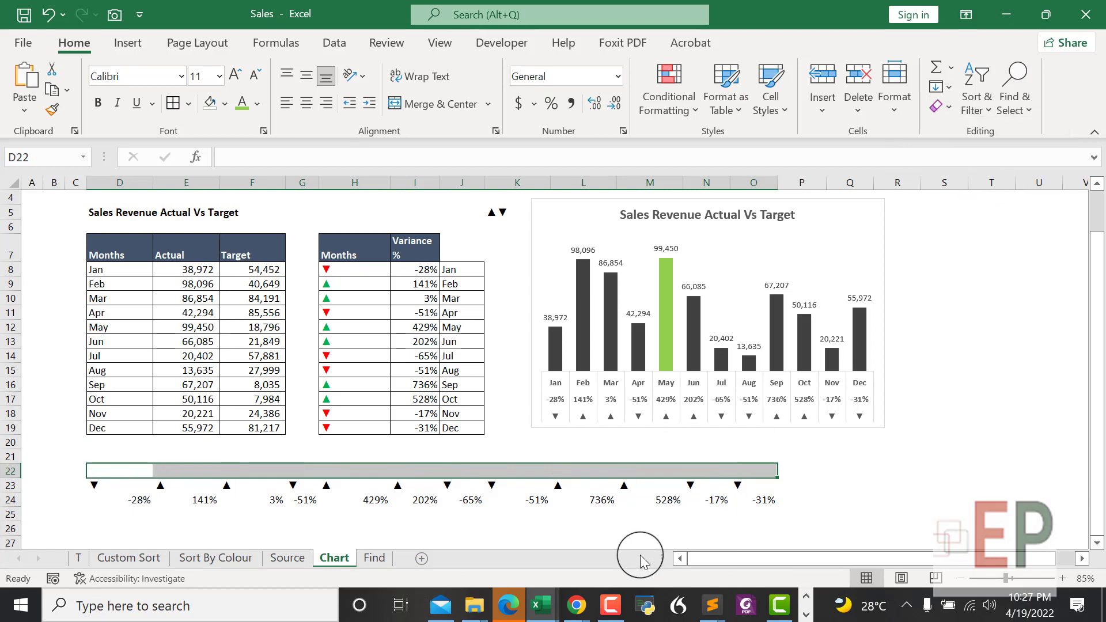
left_click(469, 531)
Center the variance percentages in D24:O24 and the arrows in D23:O23 within their cells.
left_click_drag(95, 484, 375, 499)
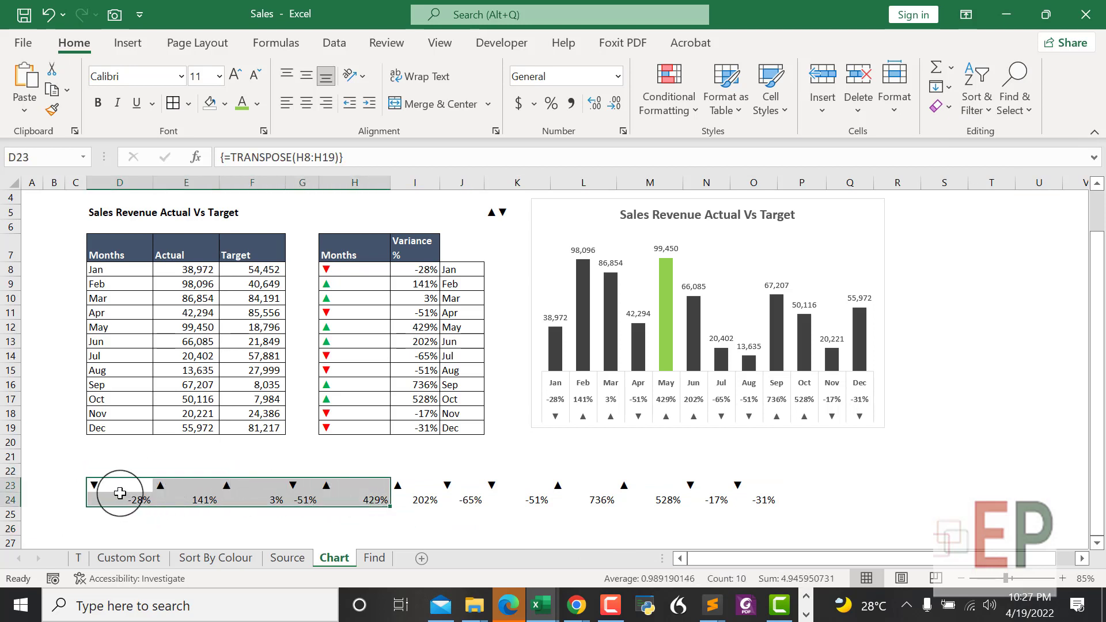
left_click_drag(120, 496, 748, 498)
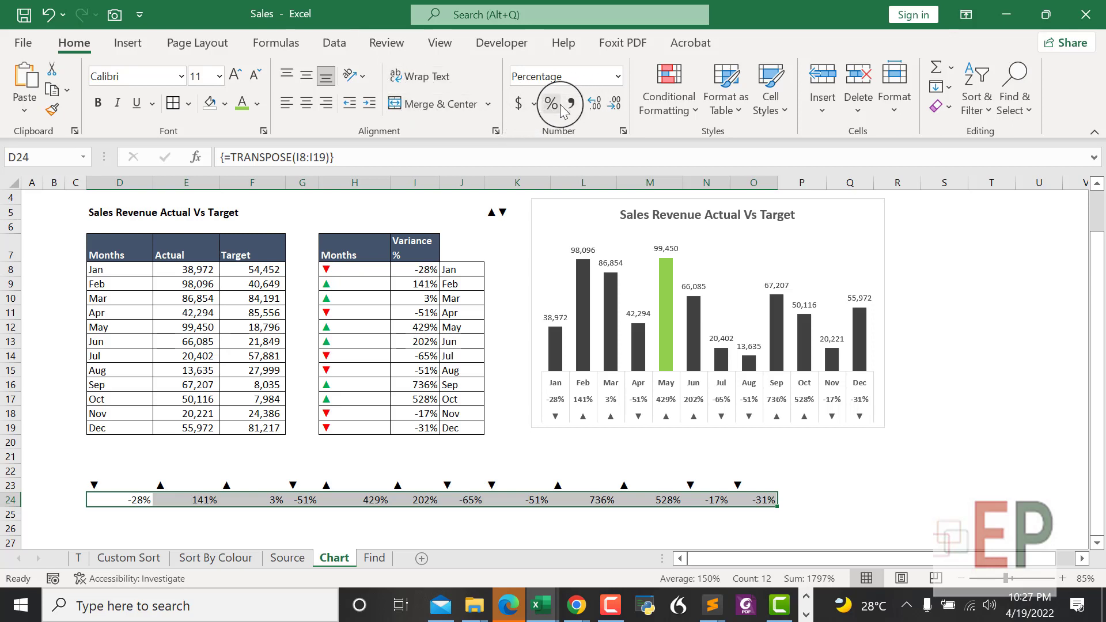
left_click(307, 106)
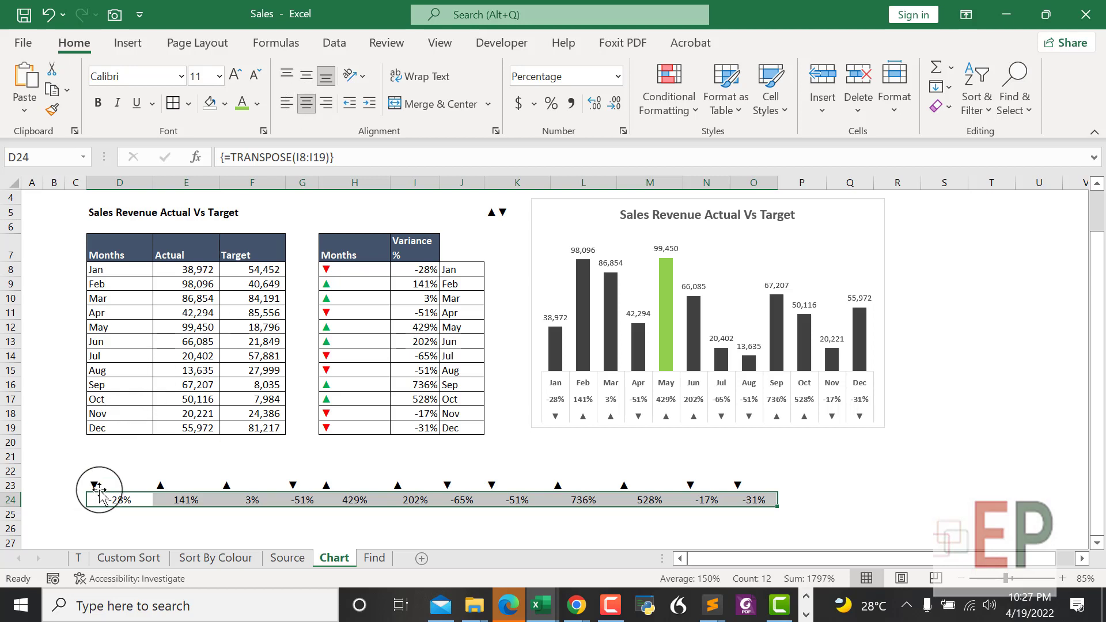
left_click_drag(105, 487, 738, 486)
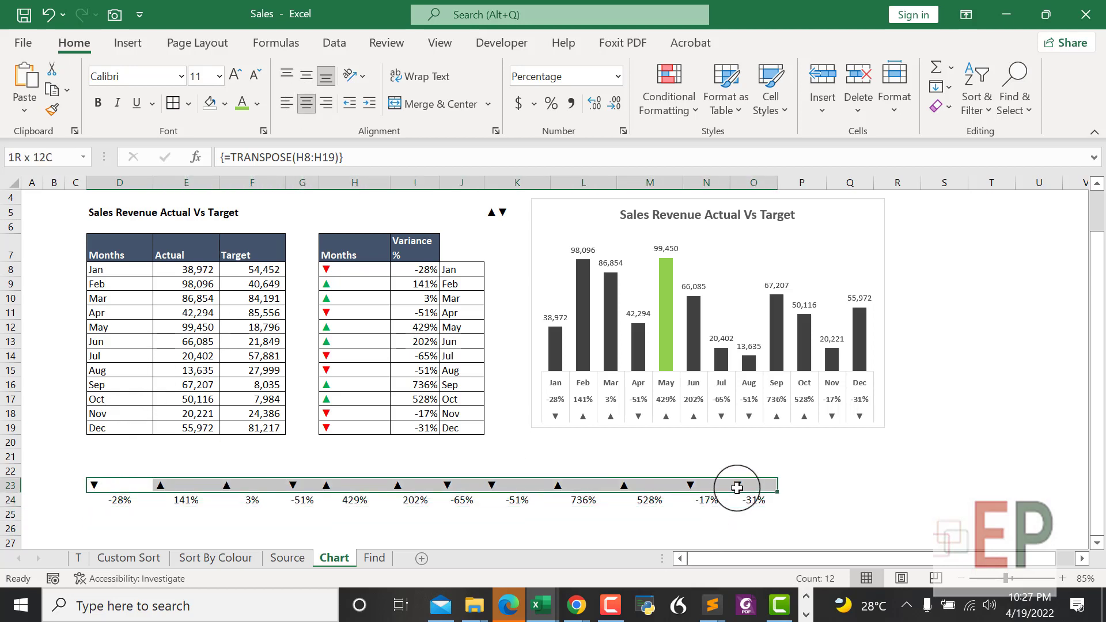
left_click(301, 115)
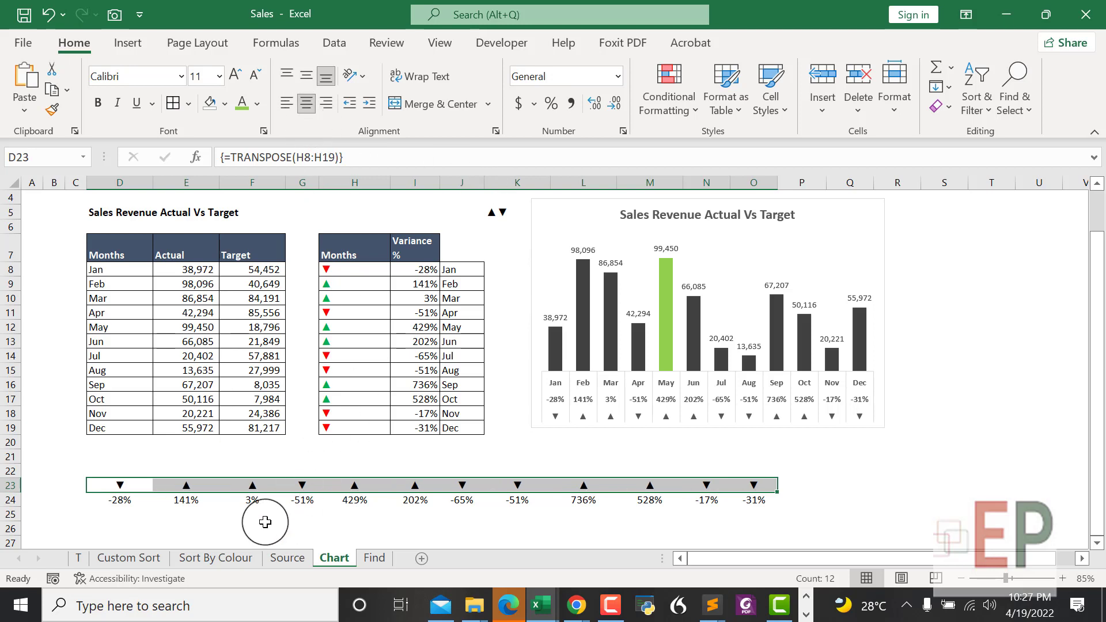
Delete the existing sales revenue chart and move the arrow and percentage rows to K23:V24.
left_click_drag(99, 484, 925, 516)
left_click(641, 320)
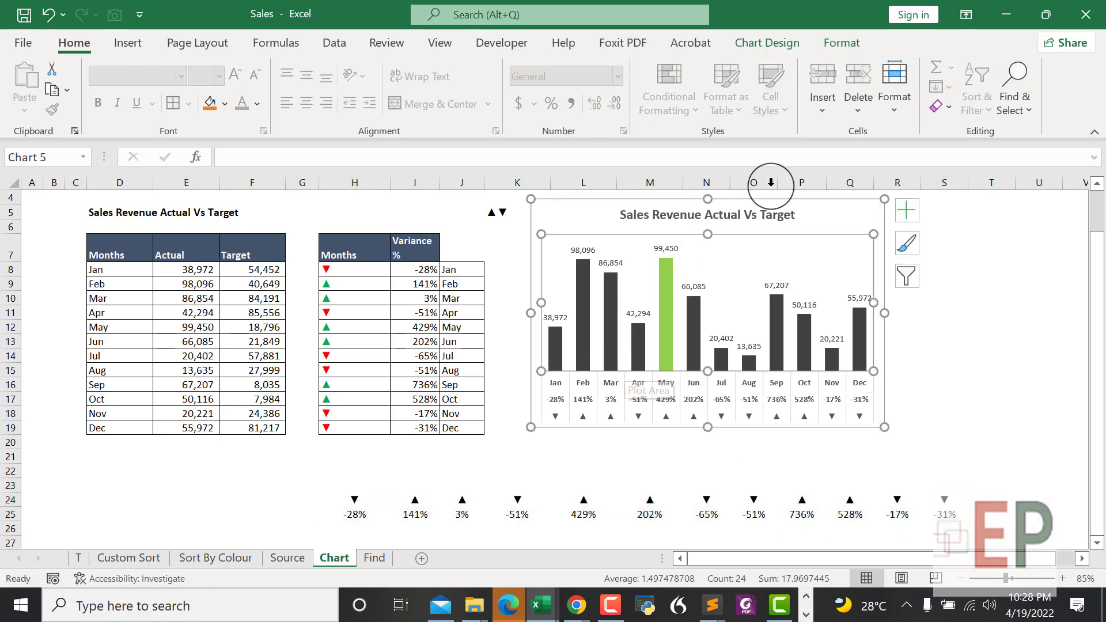
key("Delete")
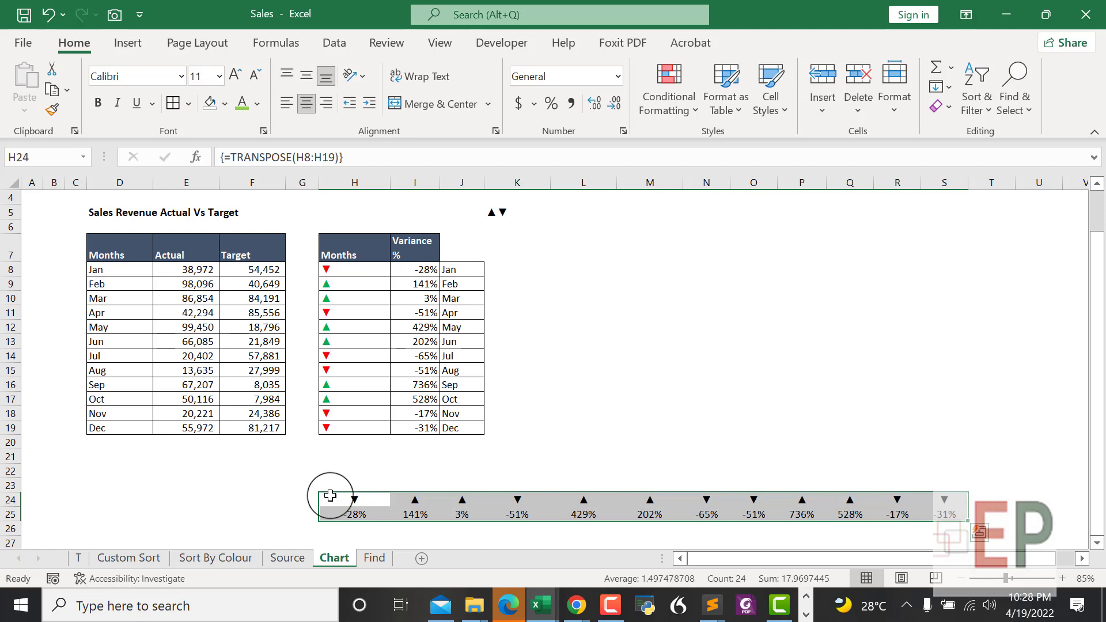
left_click_drag(330, 496, 1074, 494)
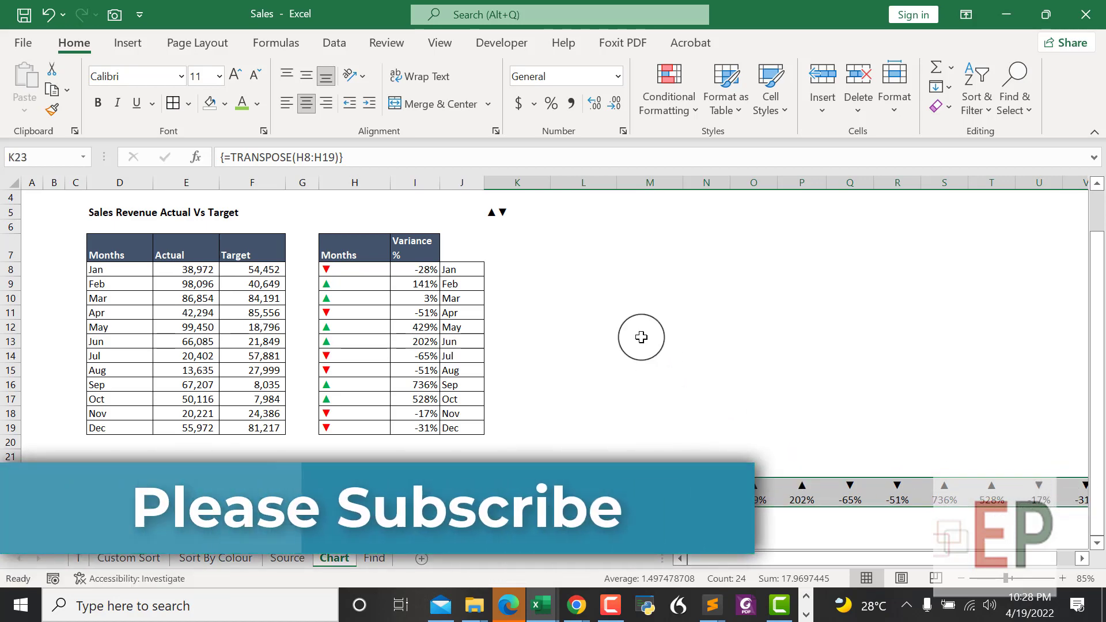
Narrow columns K through V to one equal small width.
scroll(639, 341, "down", 1)
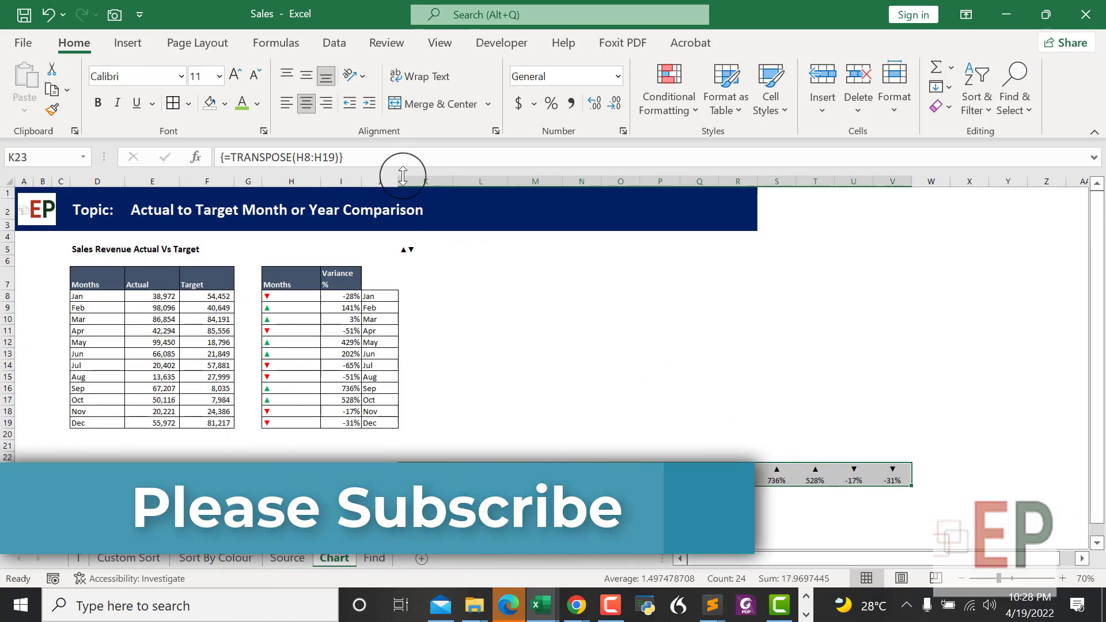
left_click_drag(425, 180, 885, 188)
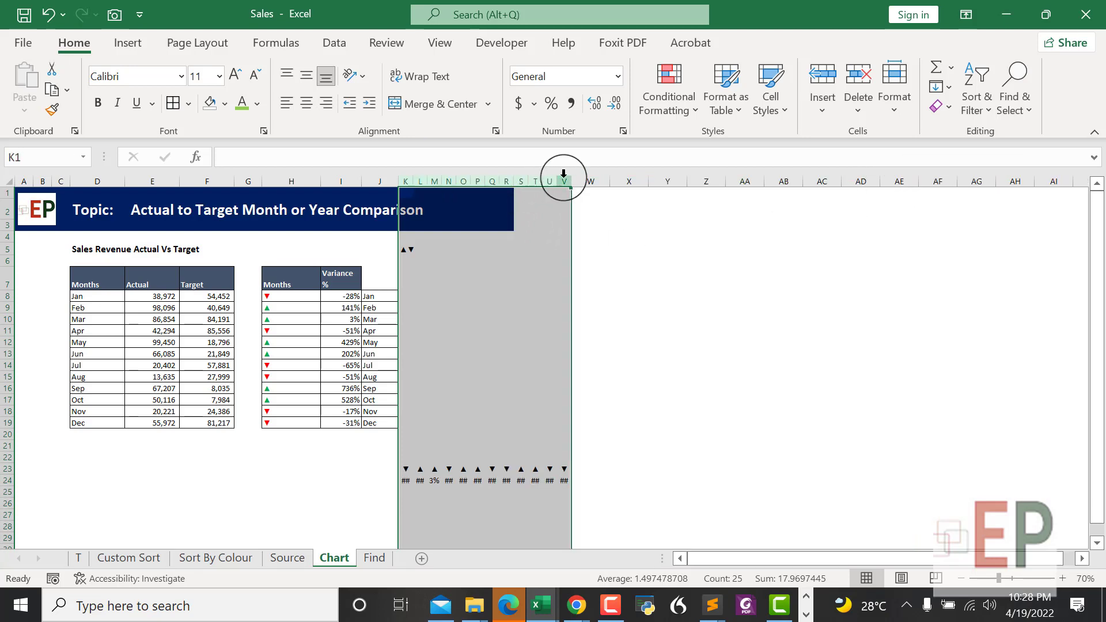
Widen columns K through V equally so that the variance percentages fit in their cells.
left_click_drag(567, 182, 583, 192)
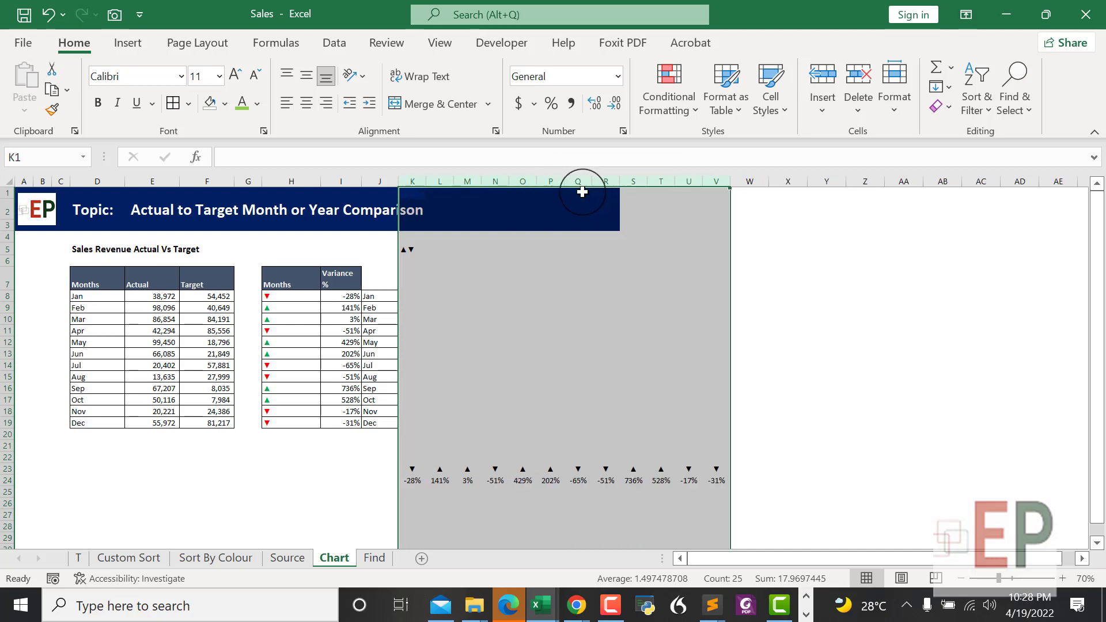
left_click(762, 334)
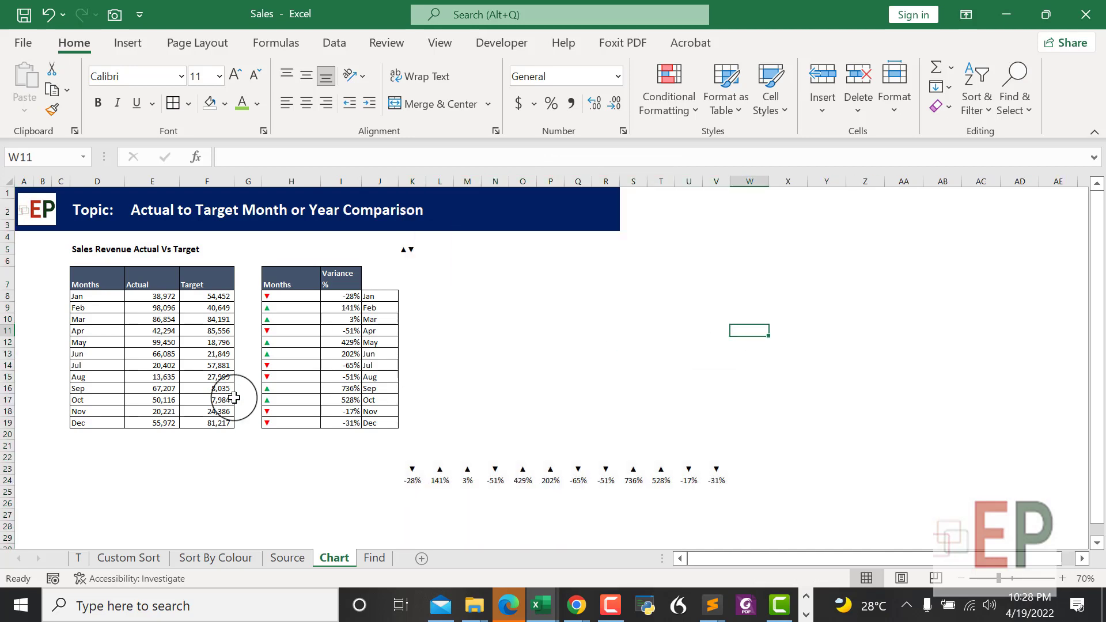
left_click(188, 500)
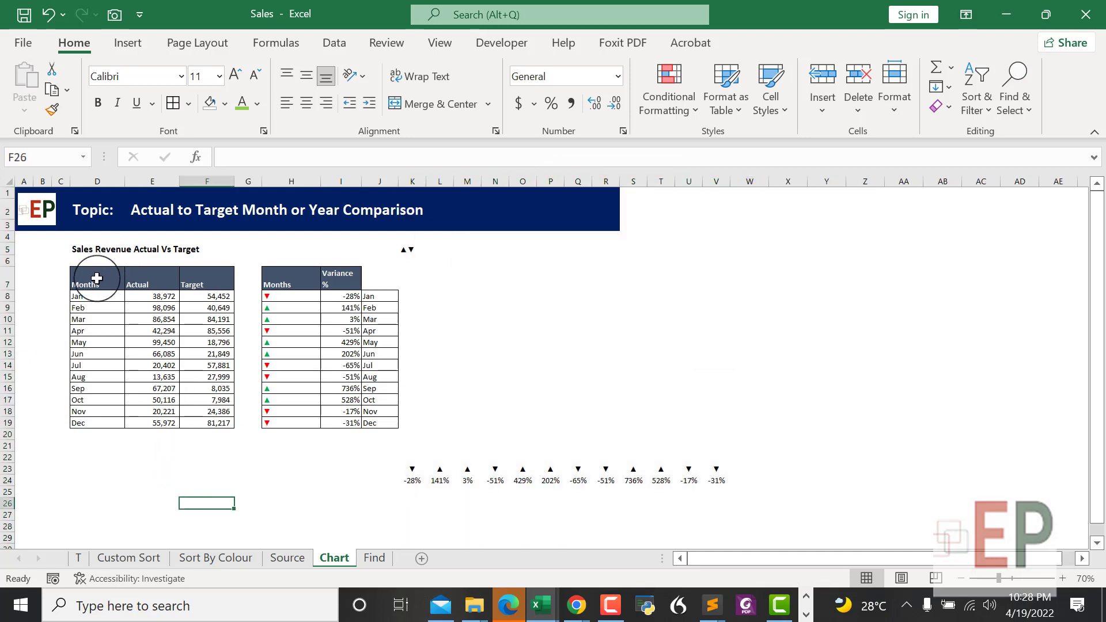
Insert a clustered column chart of the Months and Actual data in D7:E19 and place it above the arrow row.
left_click_drag(96, 278, 136, 420)
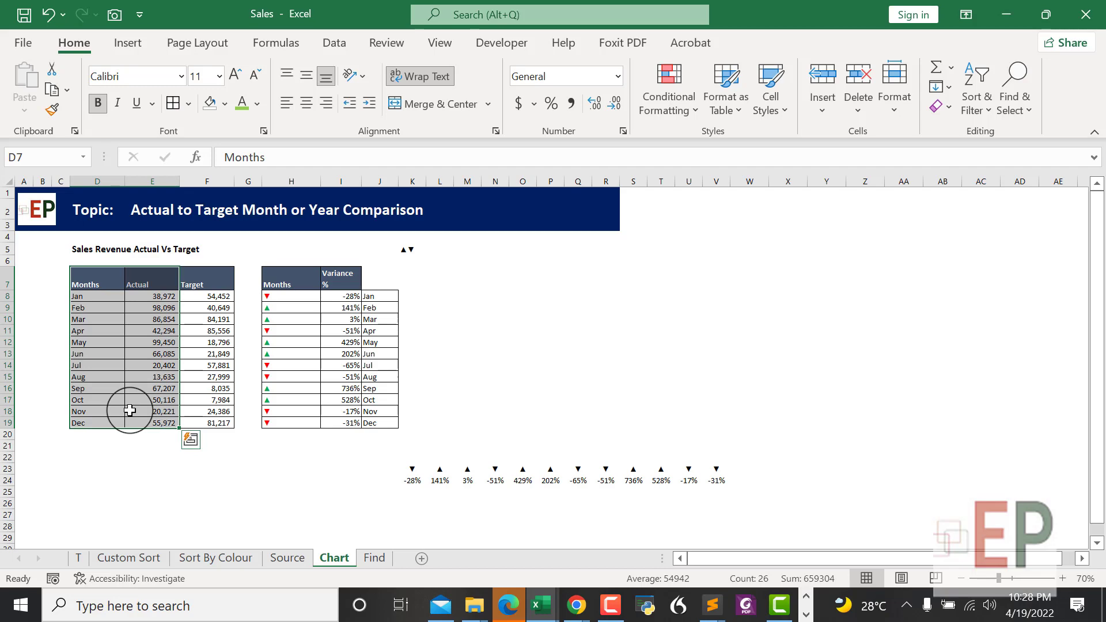
key("alt")
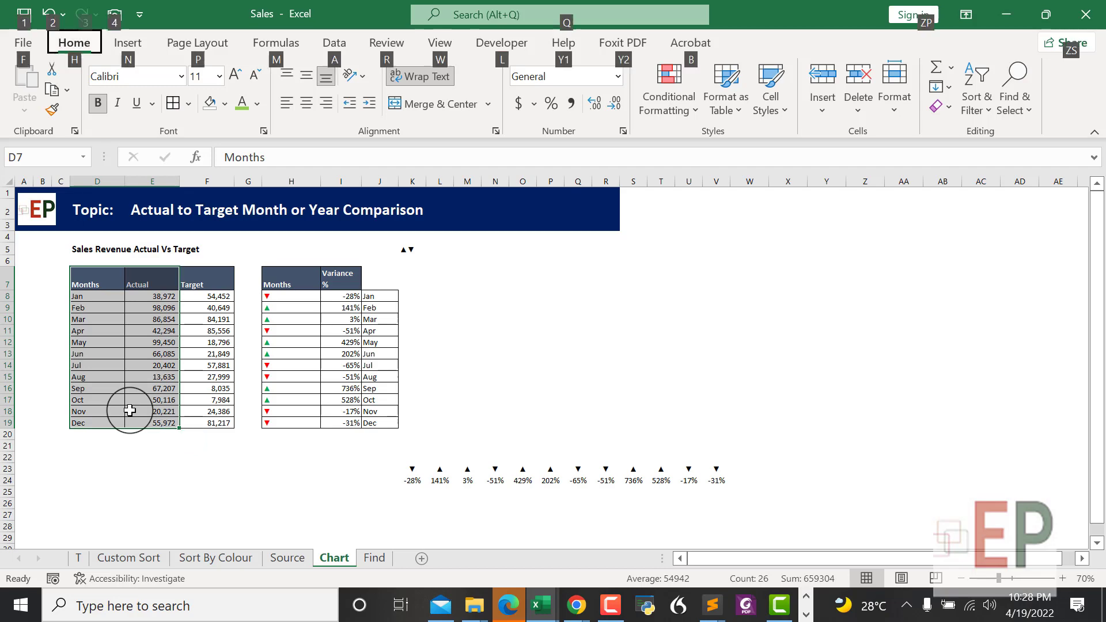
key("n")
key("r")
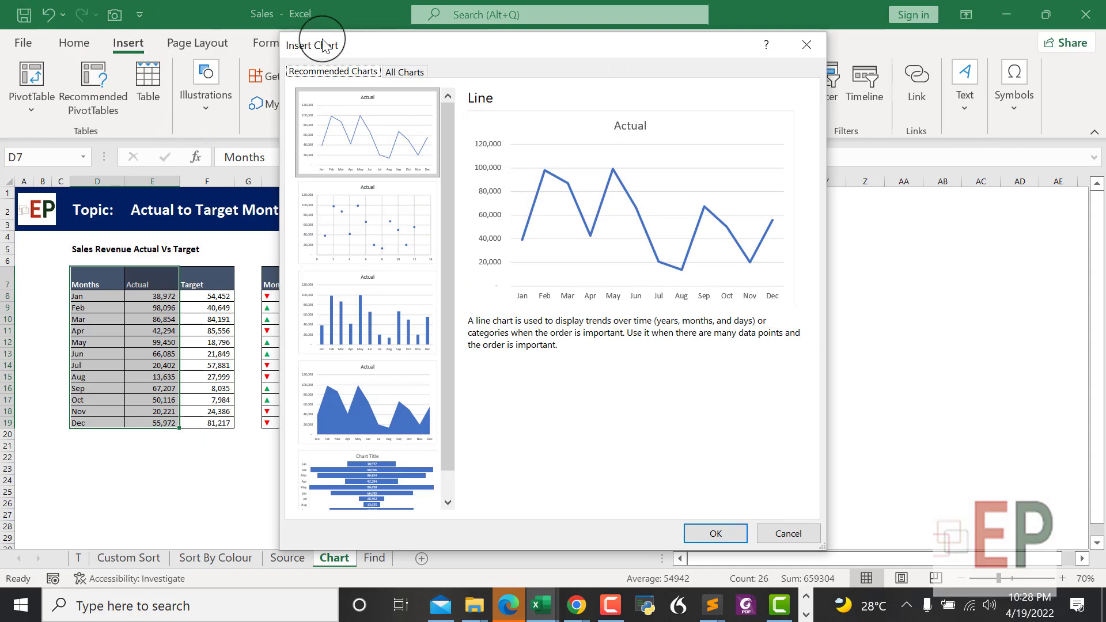
left_click(403, 71)
mouse_move(485, 236)
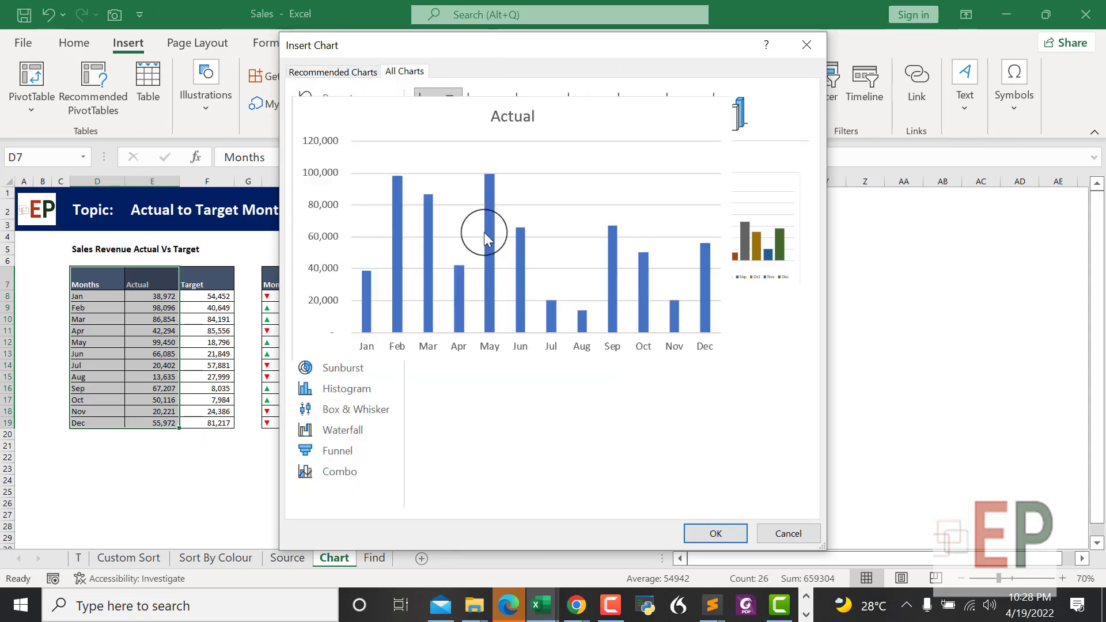
left_click(715, 534)
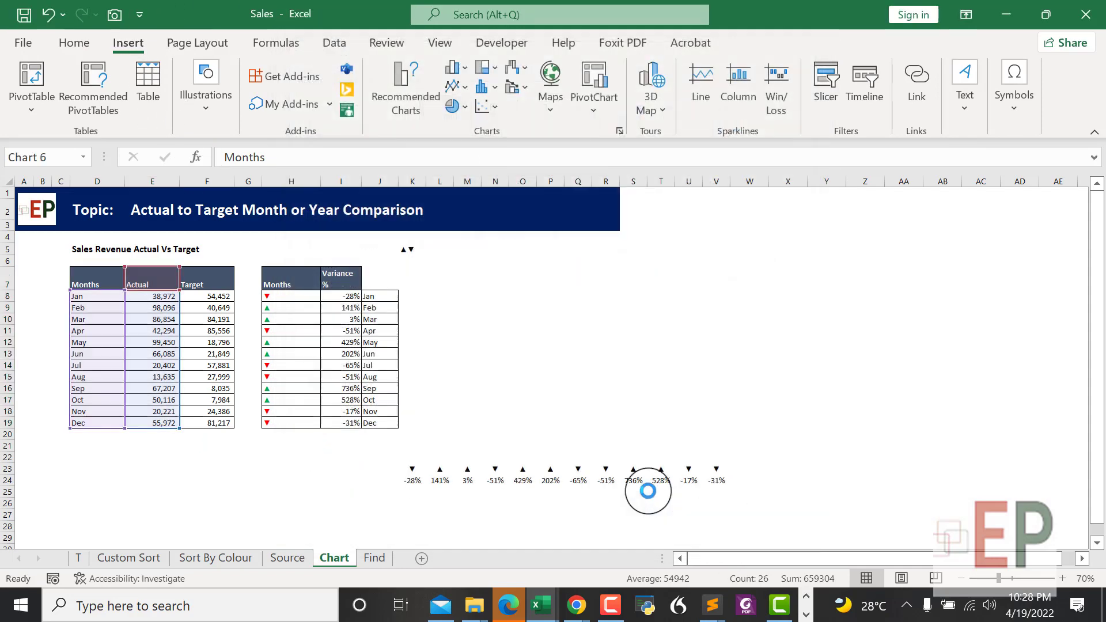
mouse_move(602, 285)
left_mouse_down()
mouse_move(649, 261)
mouse_move(632, 274)
mouse_move(631, 264)
left_mouse_up()
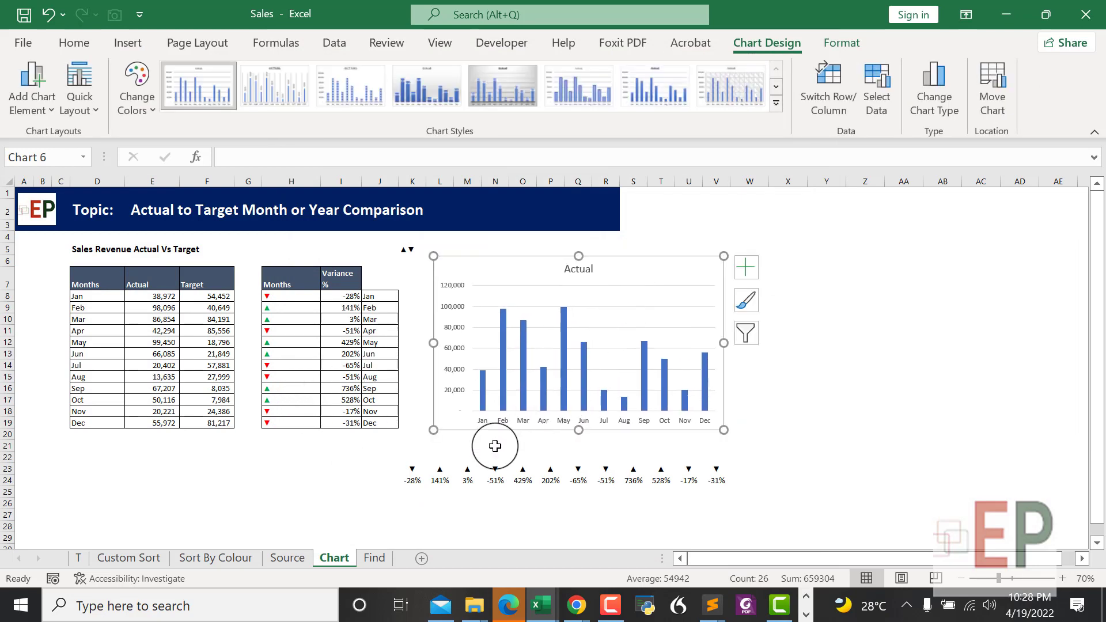
Move the arrow and percentage rows to L21:W22 and enlarge the chart to extend above them across column W.
left_click_drag(414, 466, 714, 447)
left_click_drag(414, 466, 758, 441)
left_click(693, 350)
left_click(714, 323)
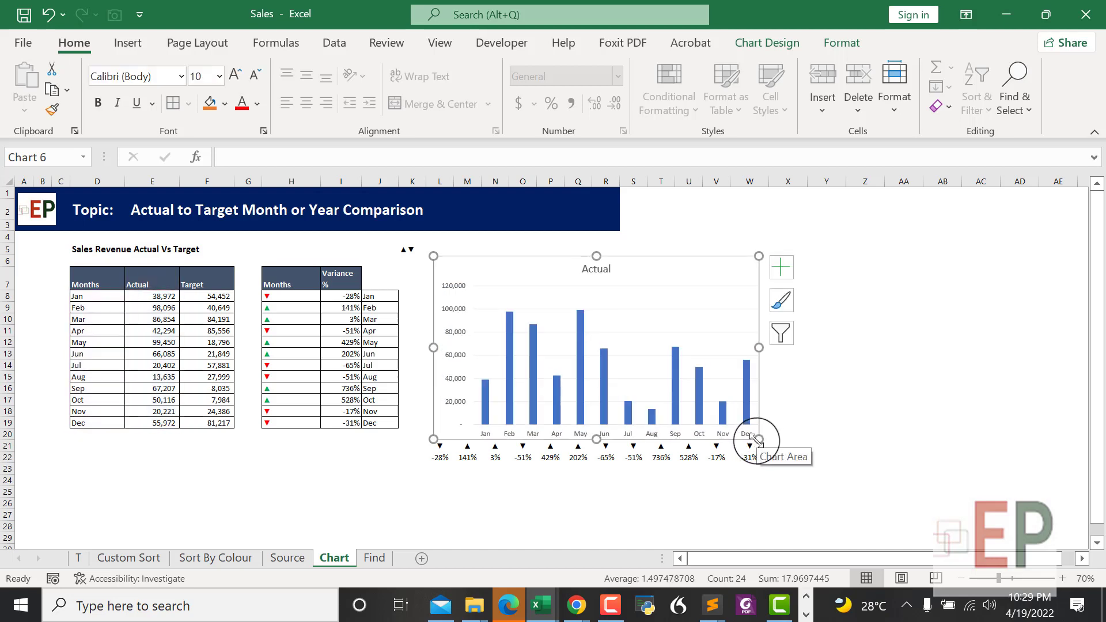
Move the chart to start at column K and resize it to line its columns up with the arrows below.
left_click_drag(637, 263, 615, 257)
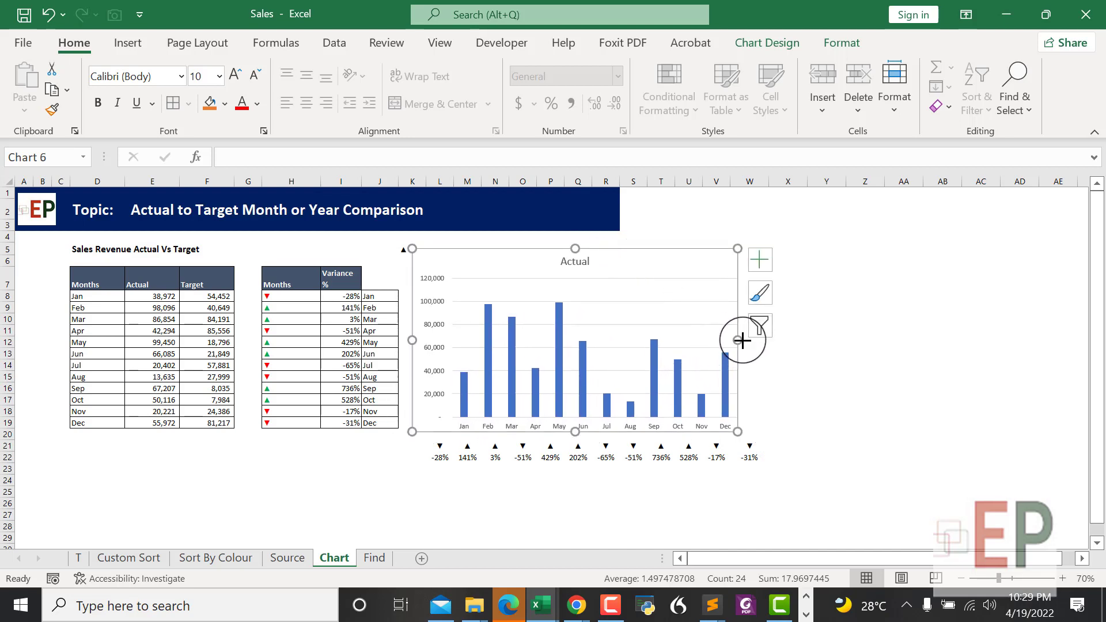
left_click_drag(742, 340, 770, 346)
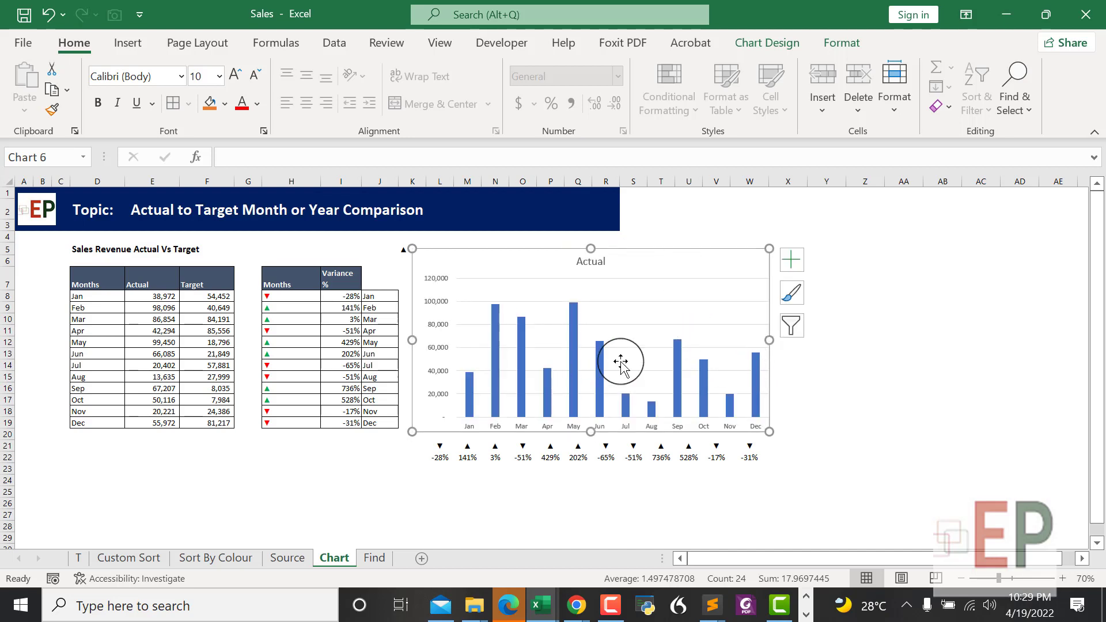
left_click_drag(769, 248, 766, 238)
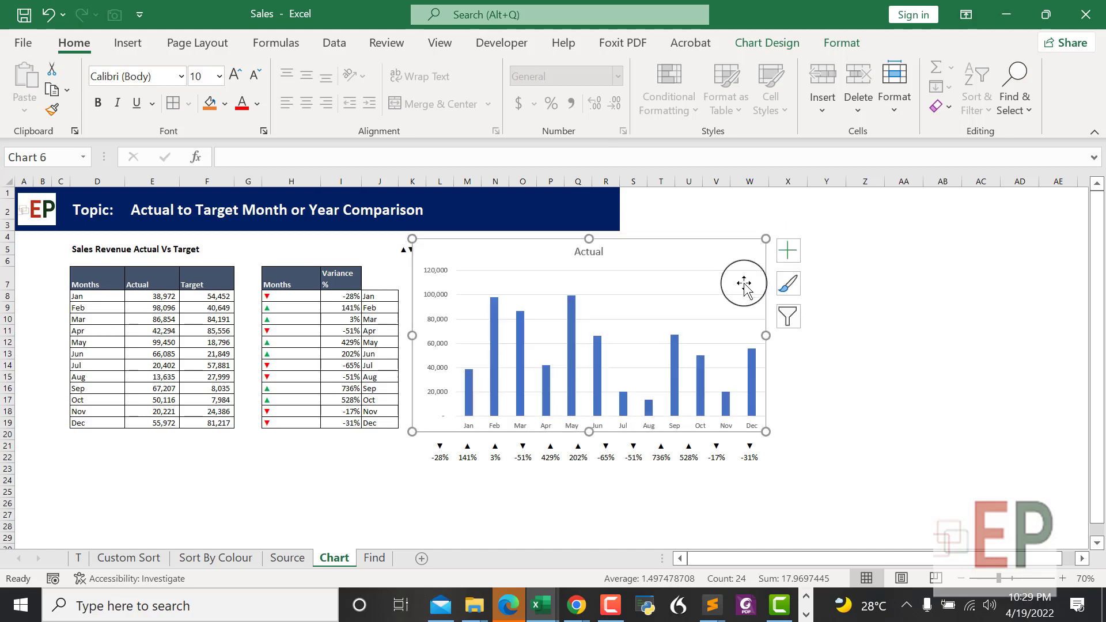
left_click_drag(762, 429, 761, 427)
Delete the horizontal gridlines from the chart.
left_click(634, 288)
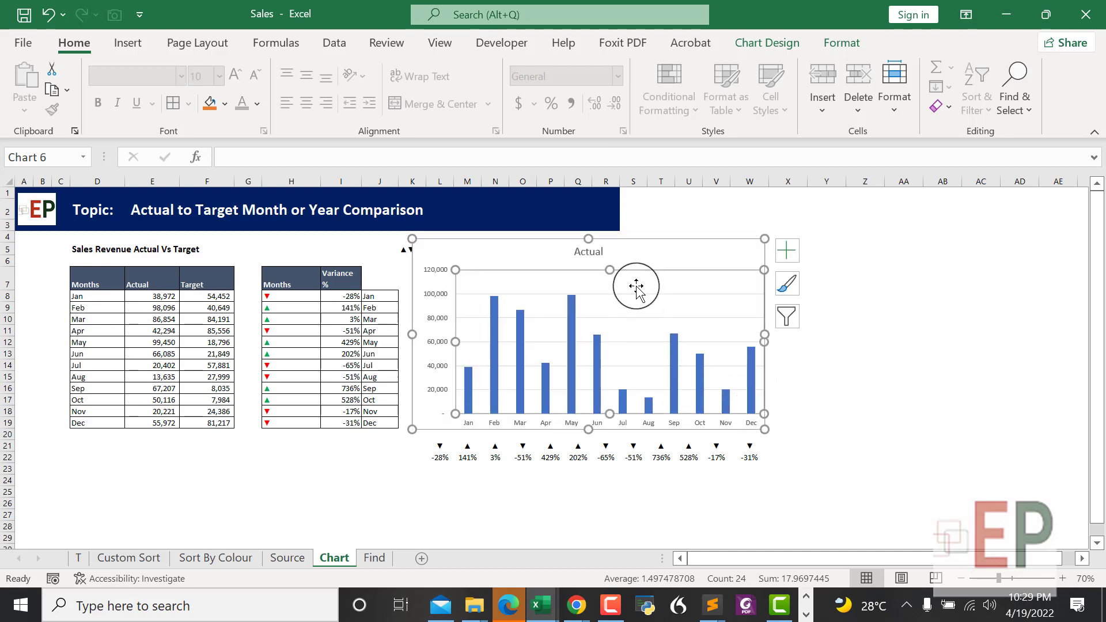
left_click(614, 320)
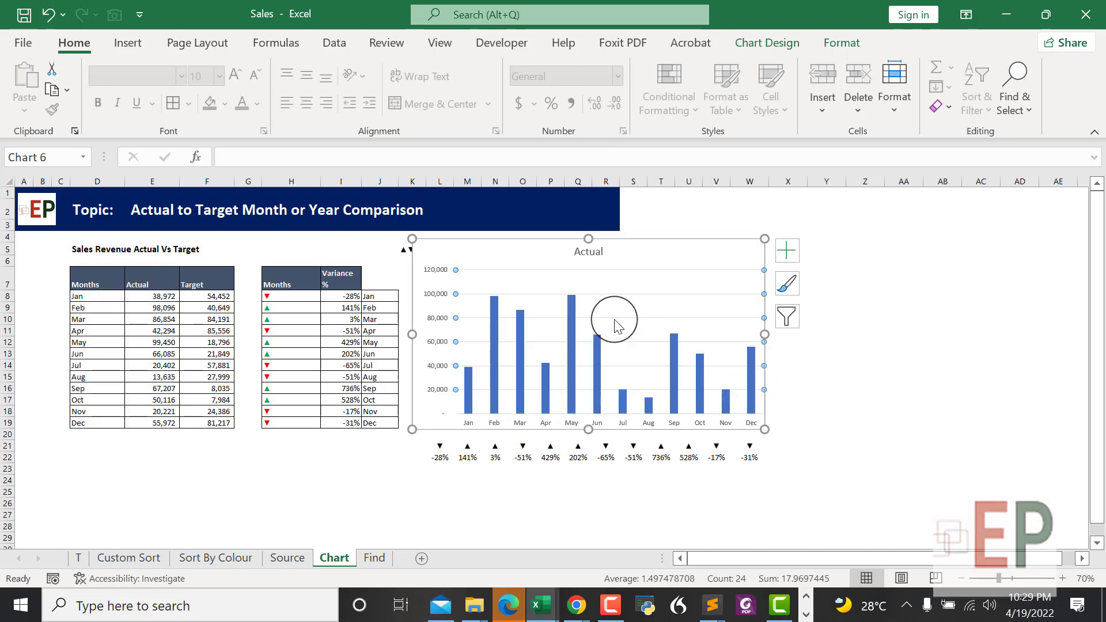
left_click(610, 324)
Link the chart title to the Sales Revenue Actual Vs Target heading in cell D5.
left_click(590, 254)
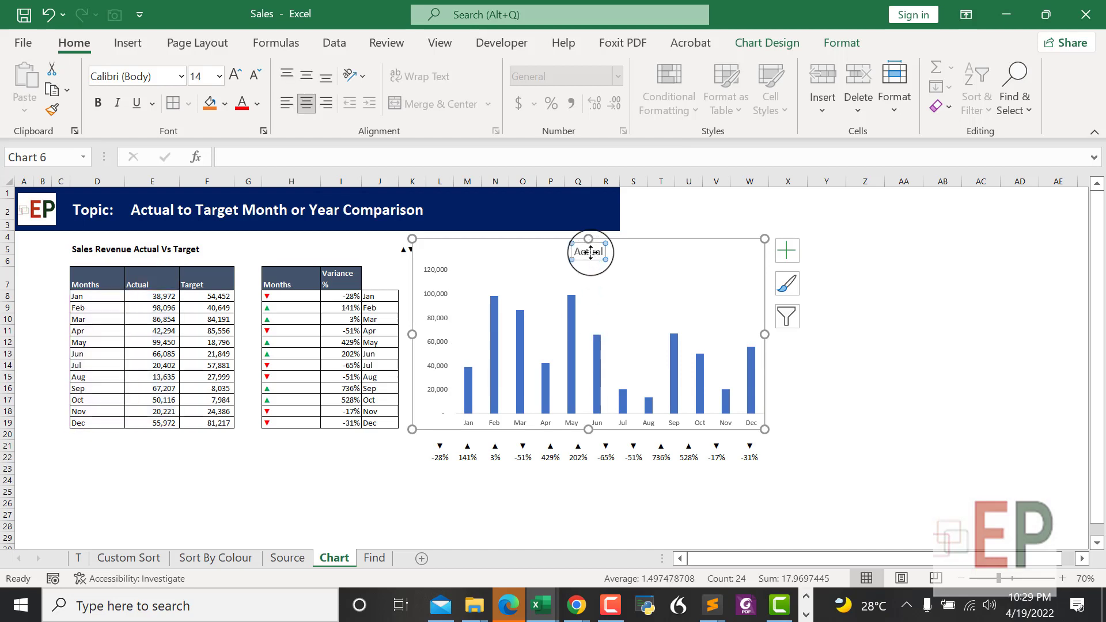
left_click(321, 159)
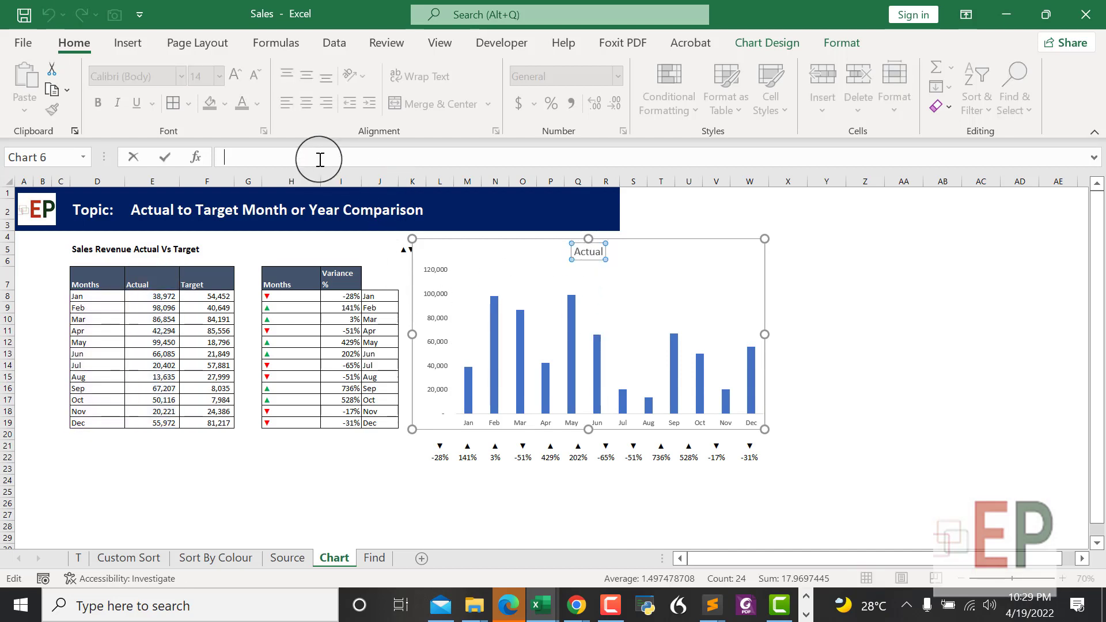
type("=")
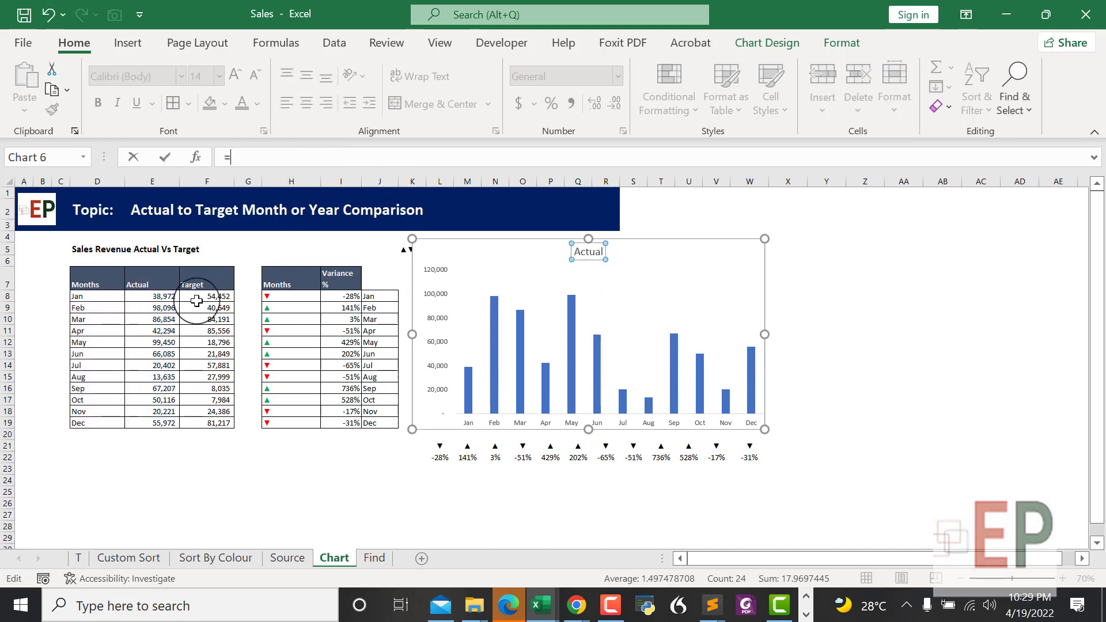
left_click(79, 250)
key("Return")
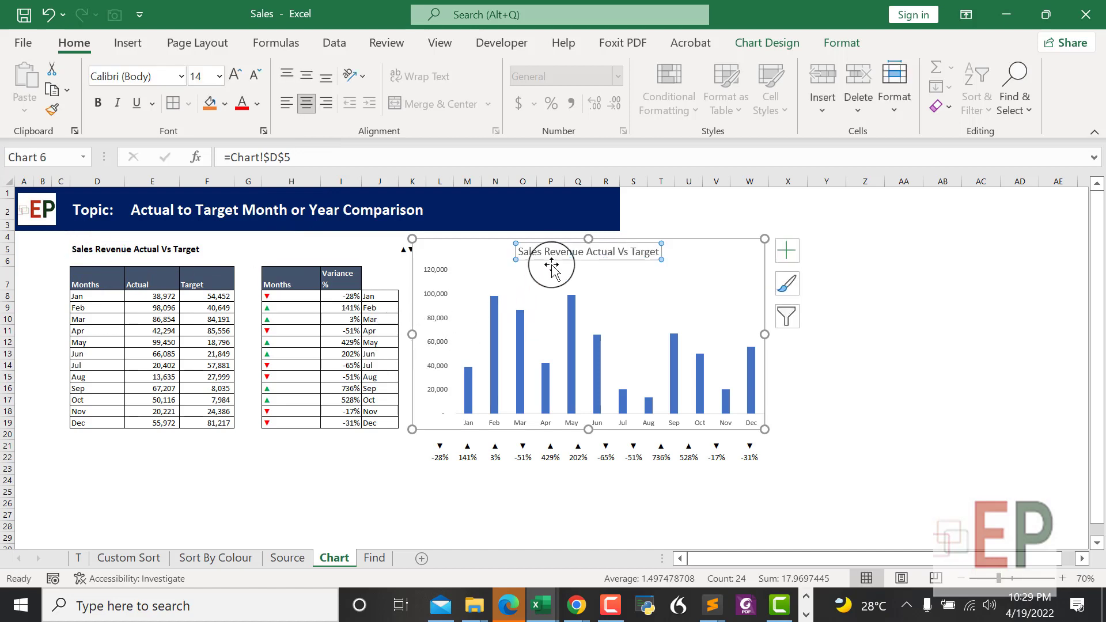
Make the chart title and the month axis labels bold.
key("ctrl+b")
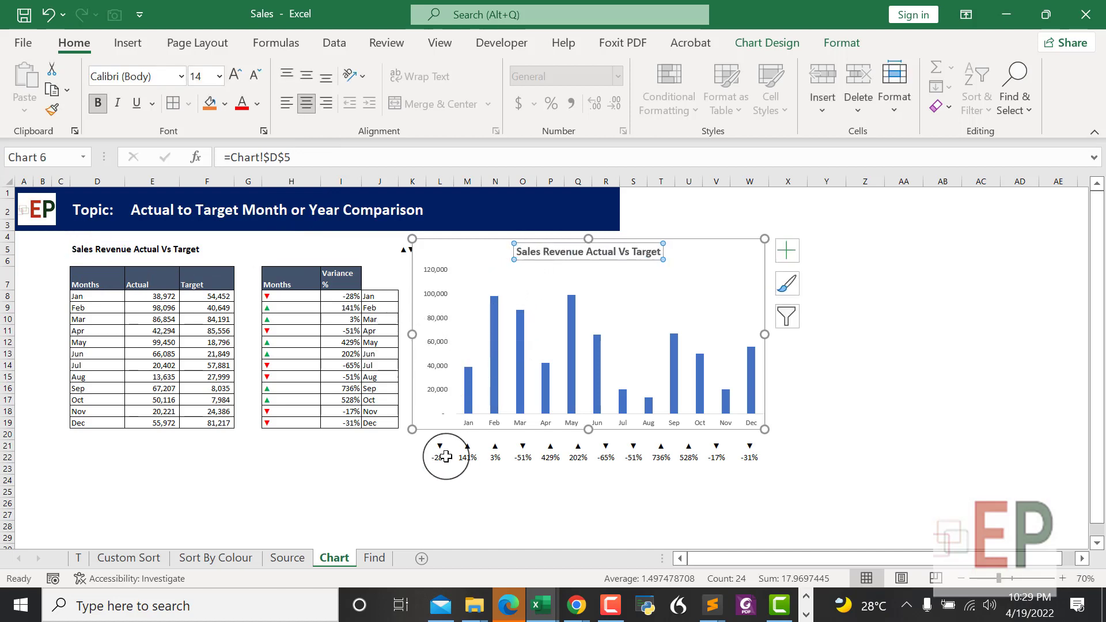
left_click(466, 426)
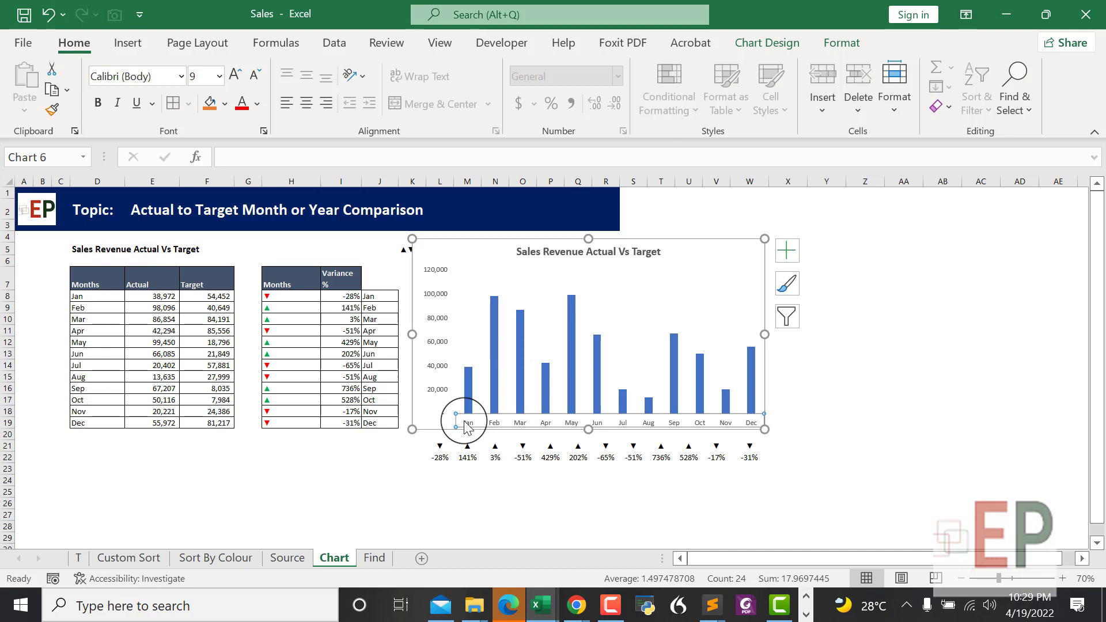
left_click(469, 503)
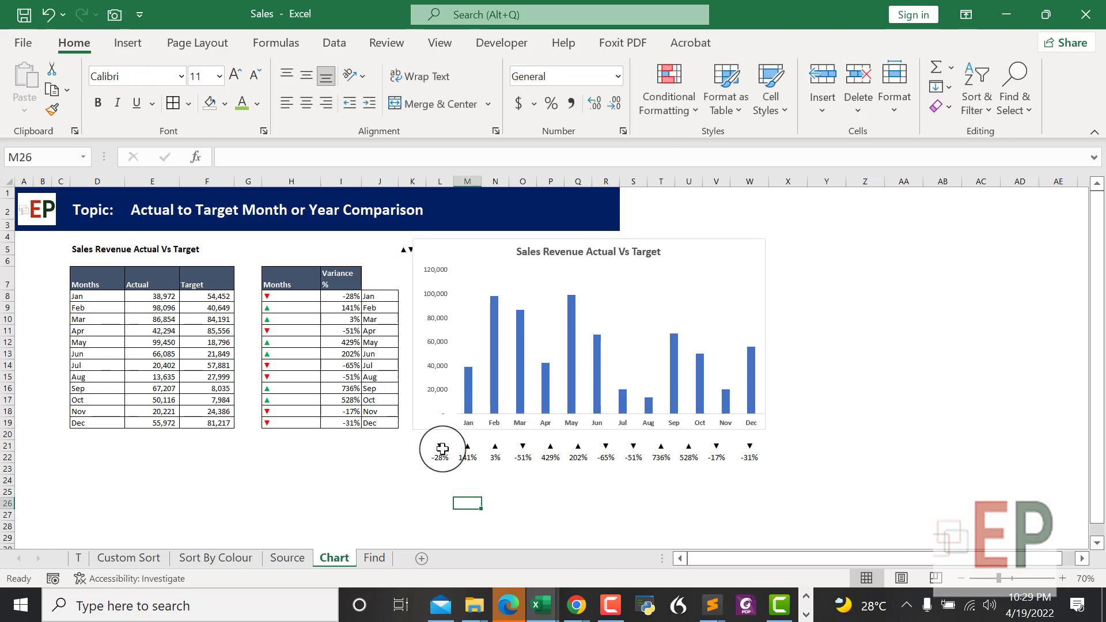
left_click(442, 447)
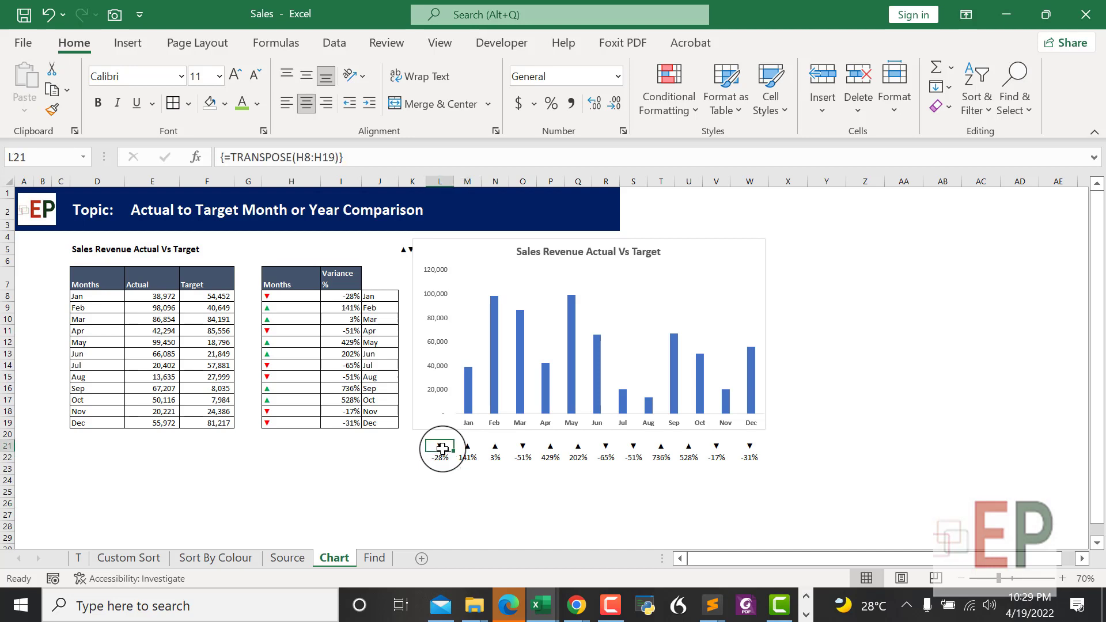
left_click_drag(434, 447, 754, 441)
left_click(667, 100)
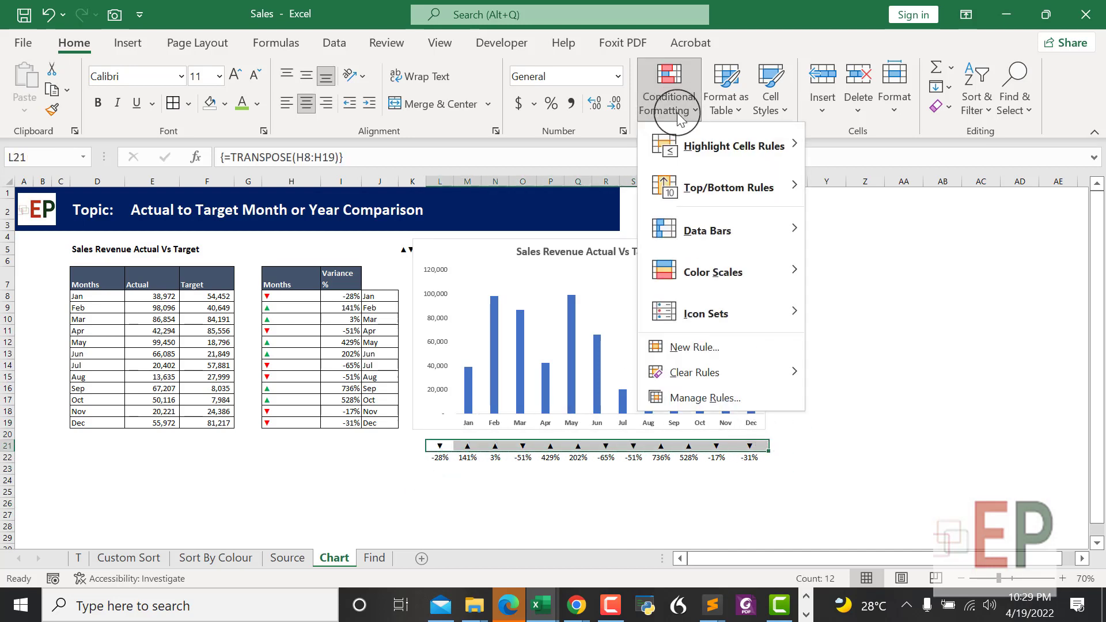
left_click(690, 397)
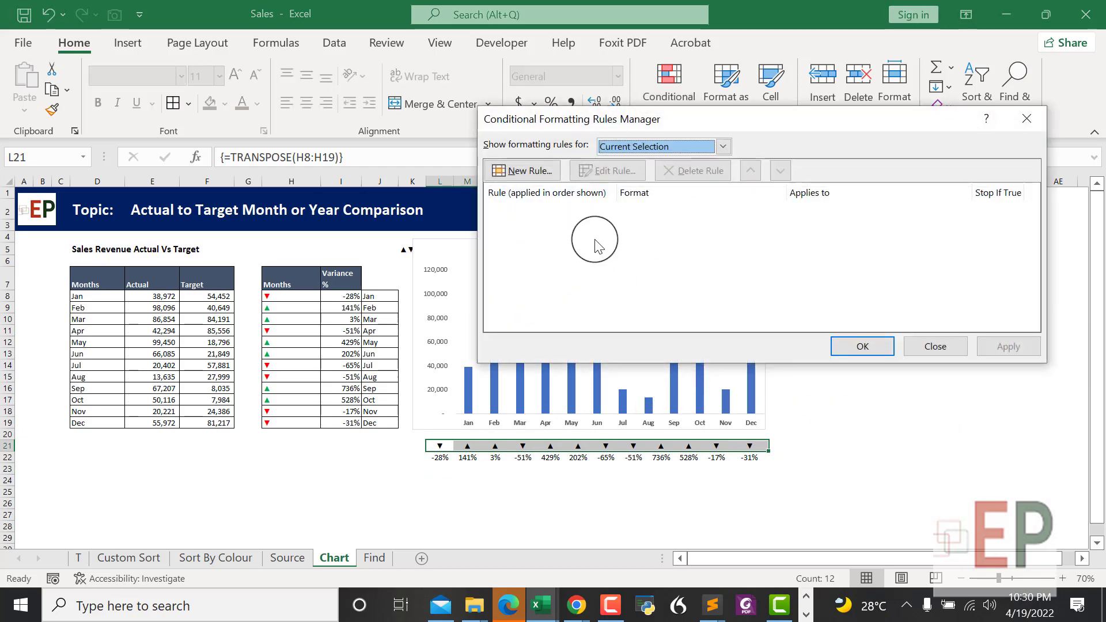
left_click(525, 169)
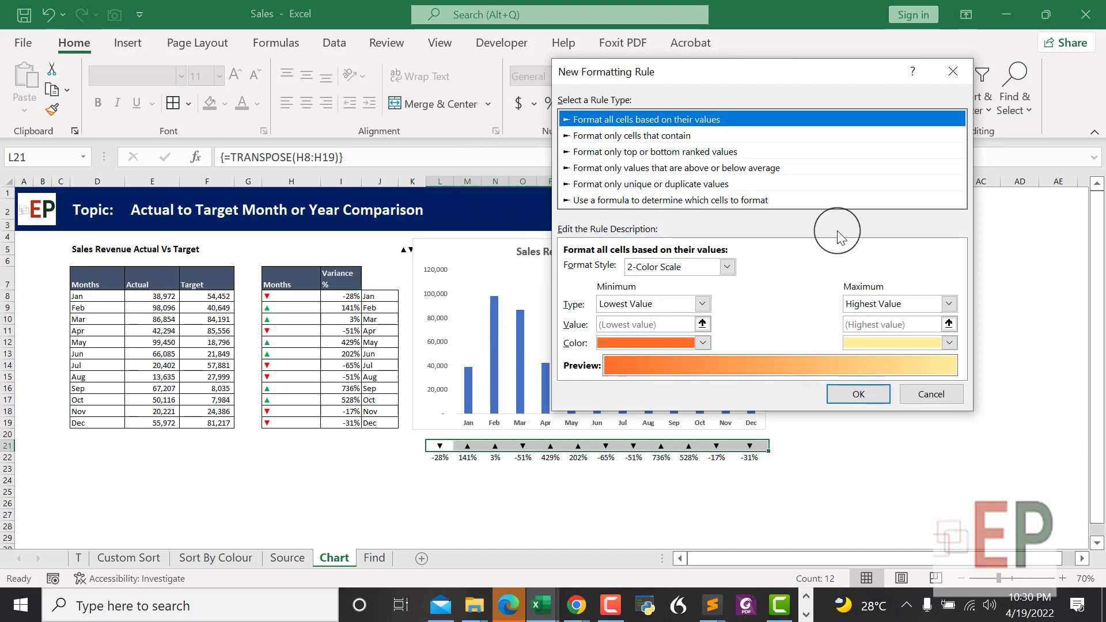
left_click(925, 397)
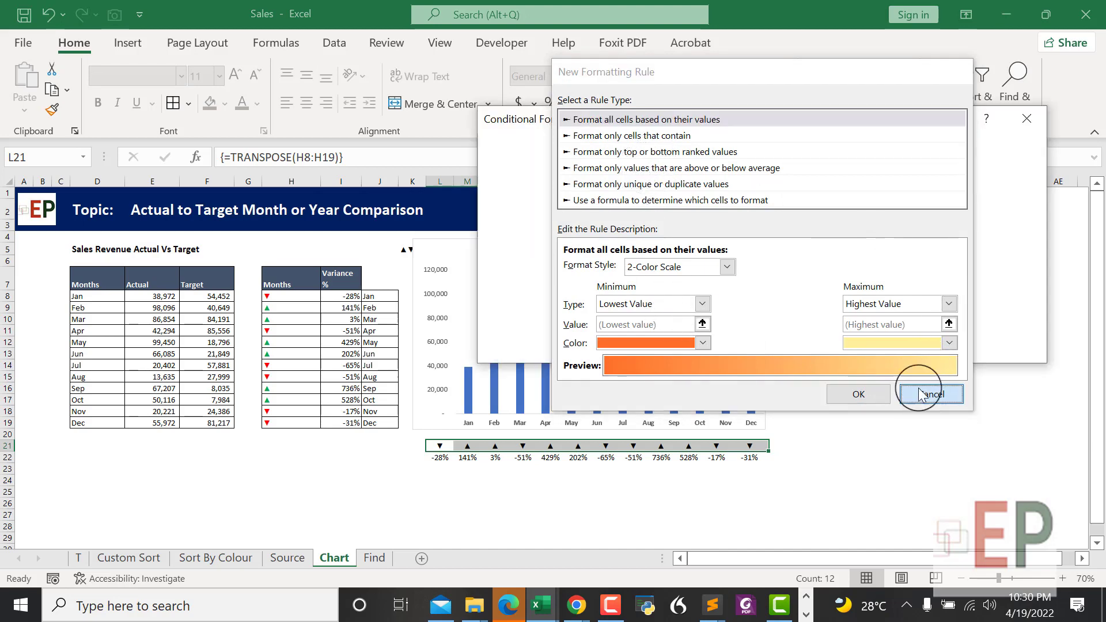
key("Escape")
Copy the up and down arrow symbols from the text of cell K5.
left_click(405, 249)
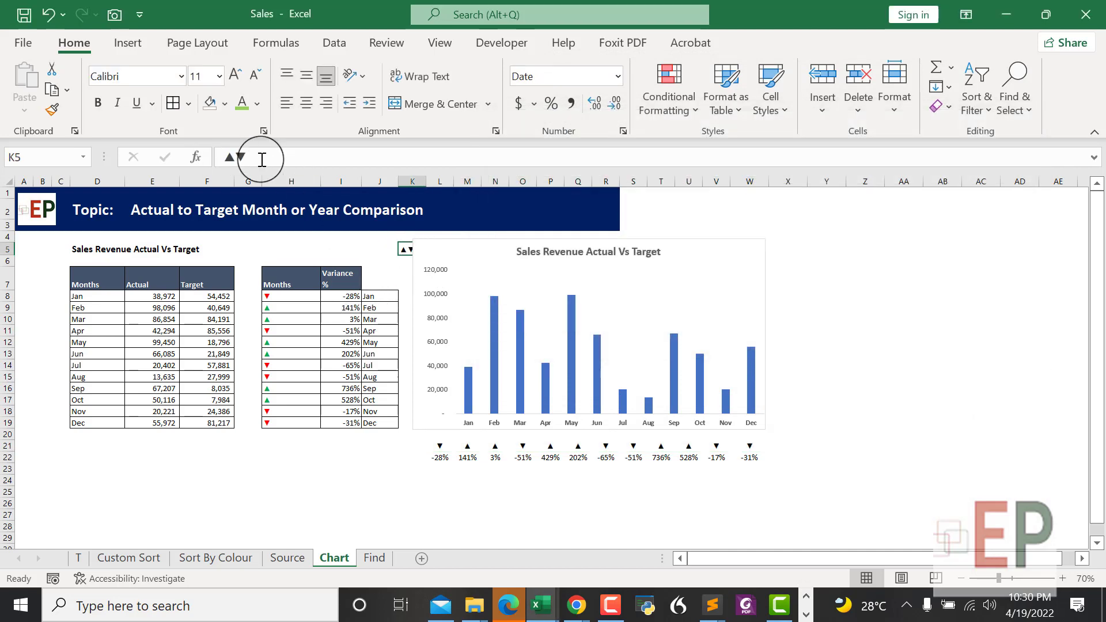
left_click(575, 513)
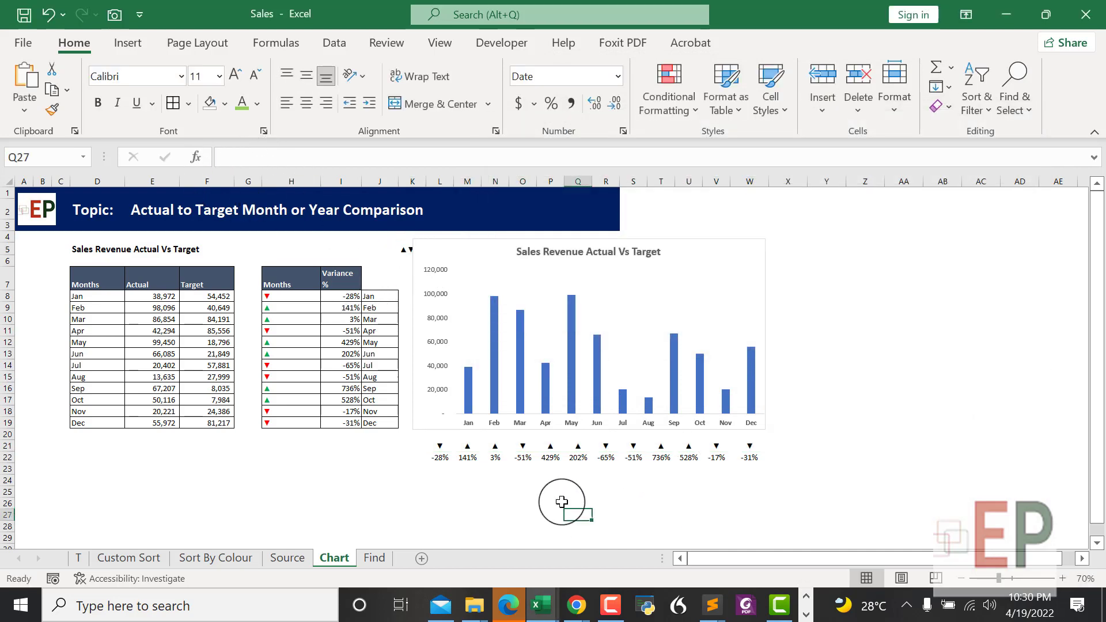
left_click(441, 457)
Start a conditional formatting rule on the arrow row L21:W21 for cells whose value is equal to ▲.
left_click_drag(439, 445, 737, 444)
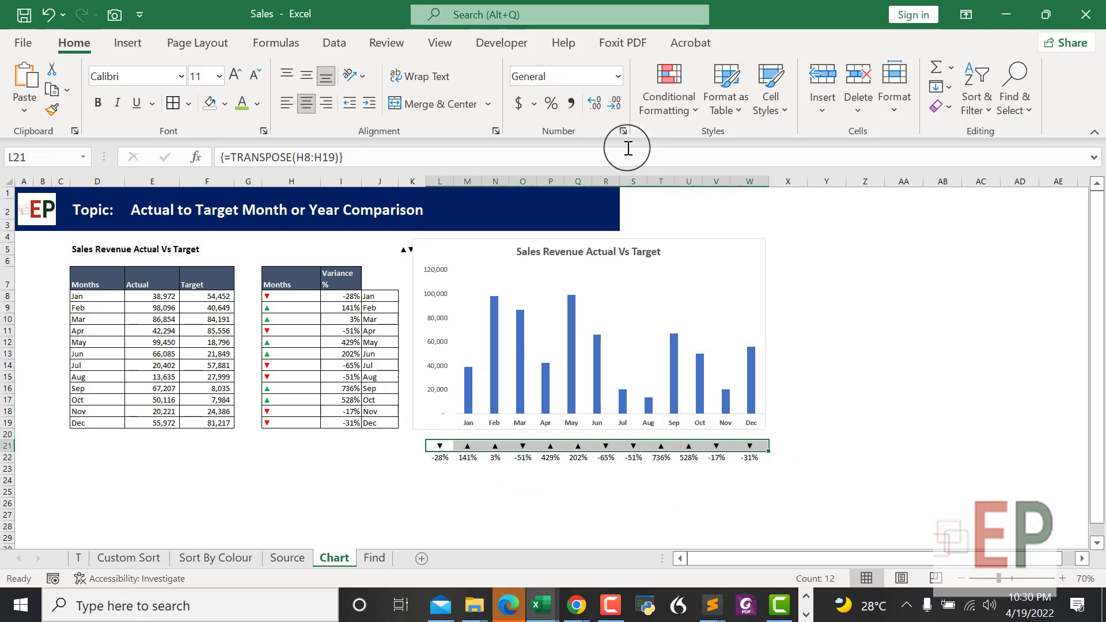
left_click(668, 95)
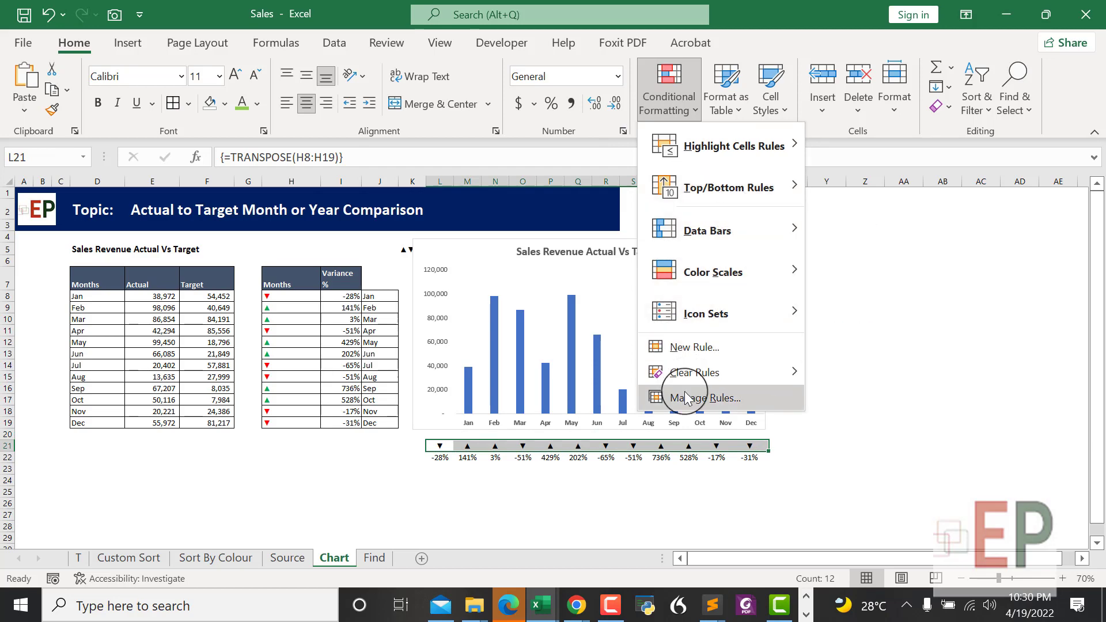
left_click(683, 346)
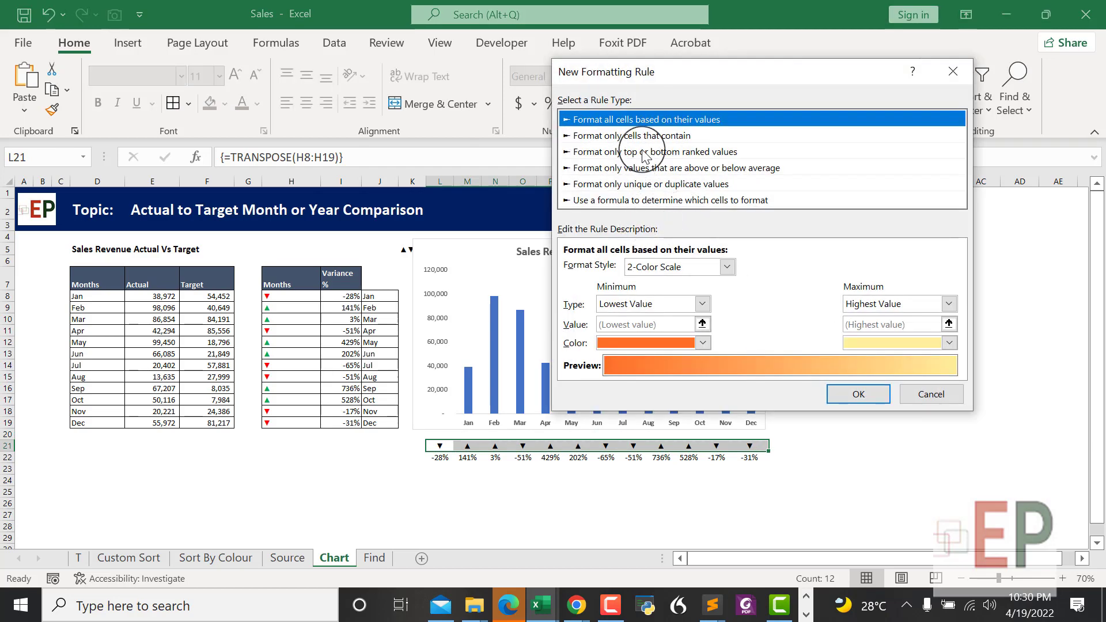
left_click(646, 137)
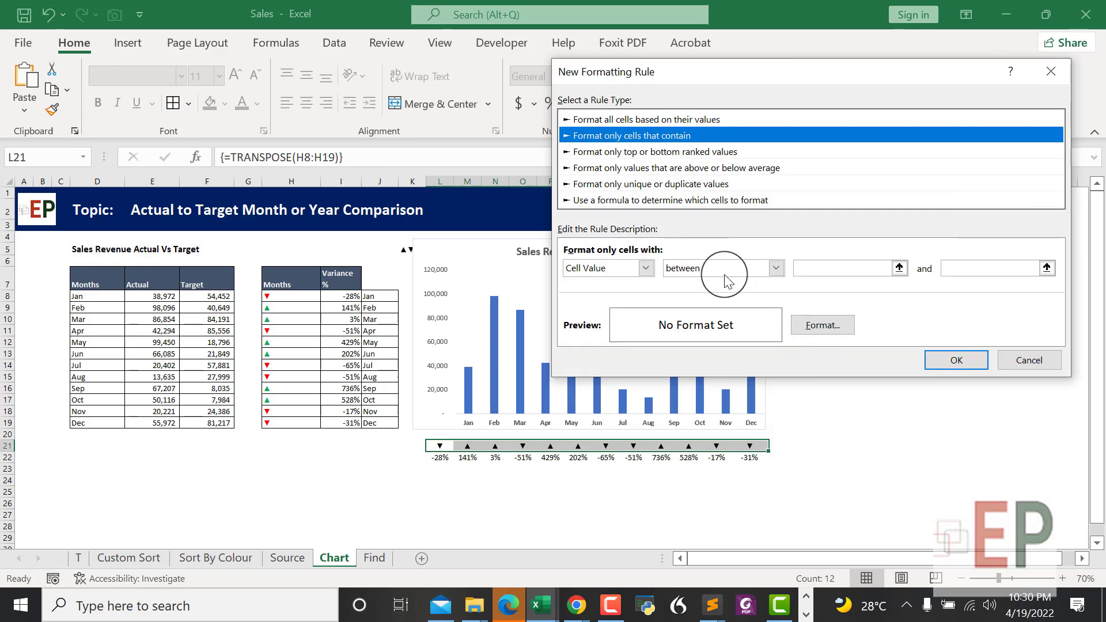
left_click(723, 270)
left_click(732, 308)
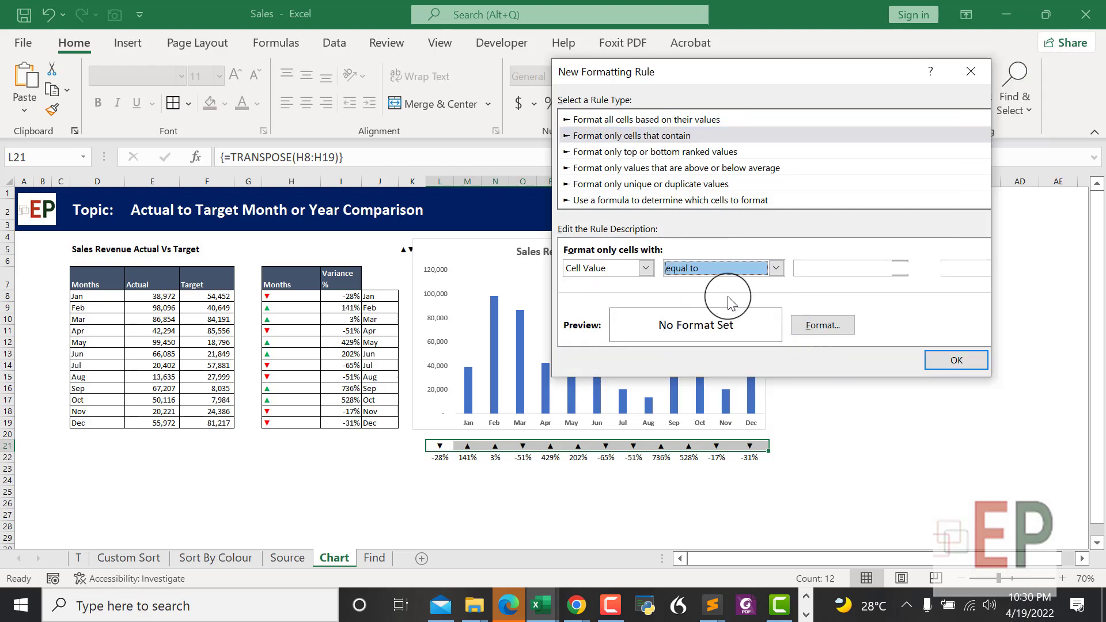
left_click(825, 268)
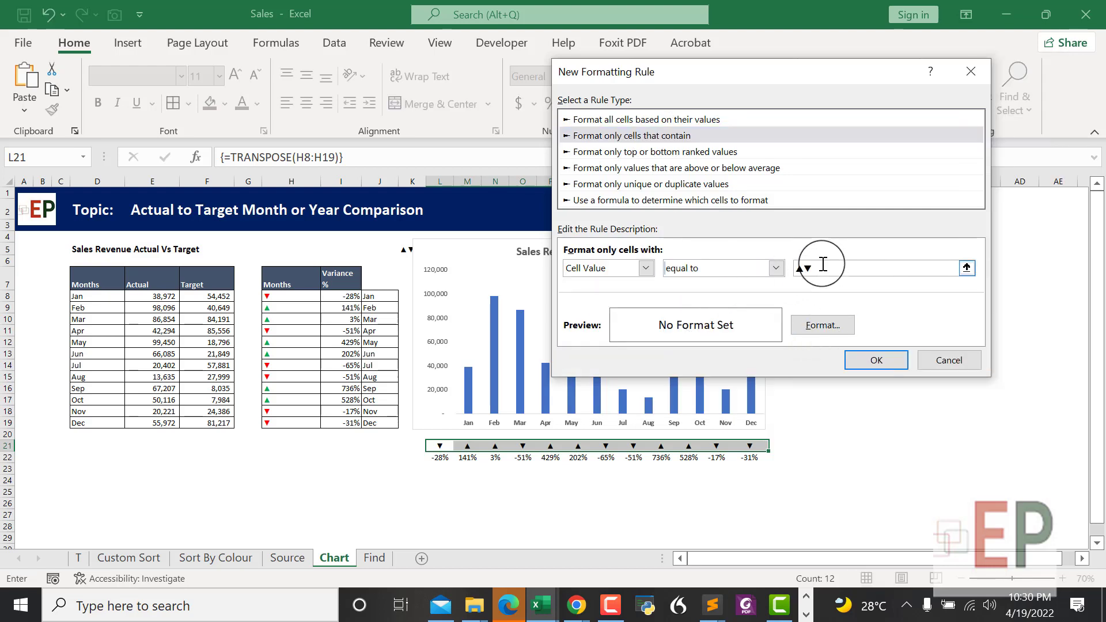
Give the ▲ rule a standard green font color and apply it to the arrow row.
left_click(822, 325)
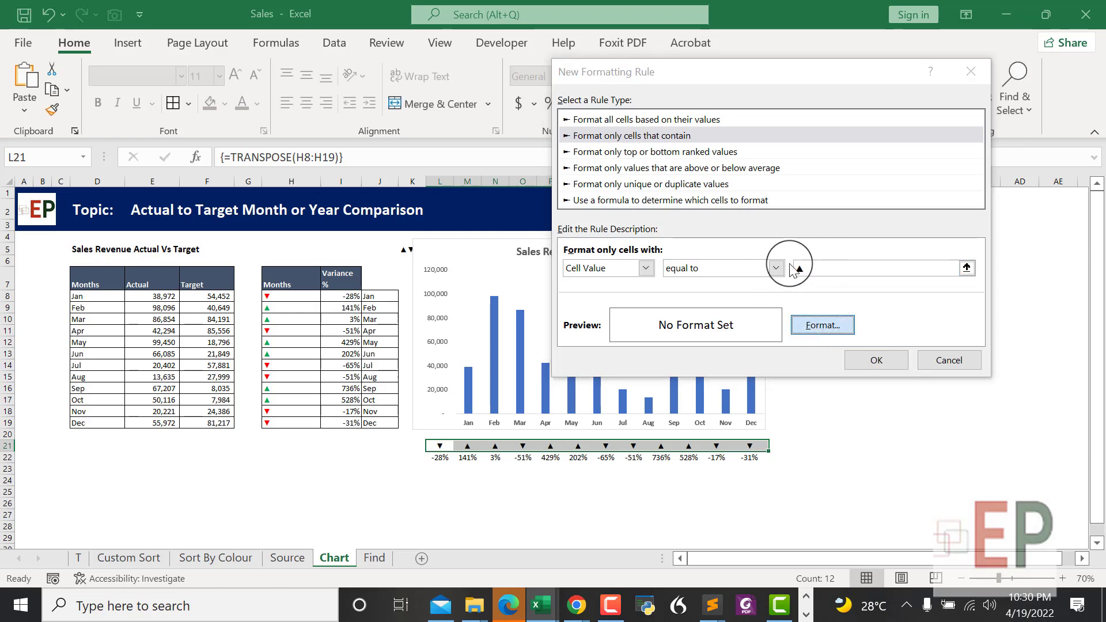
left_click(849, 196)
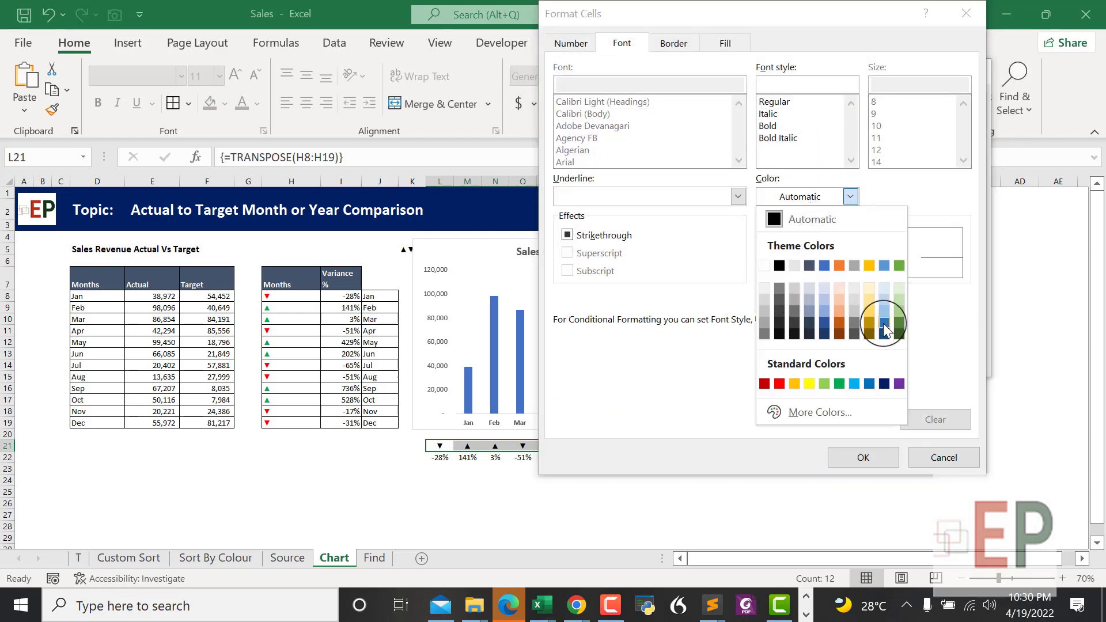
left_click(840, 384)
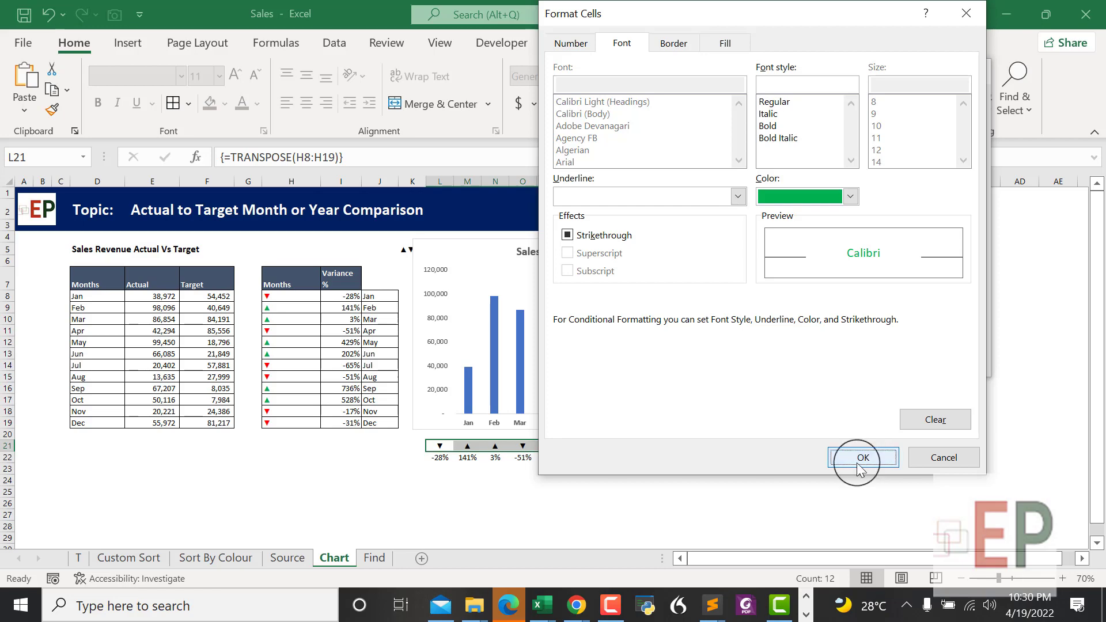
left_click(864, 458)
left_click(872, 363)
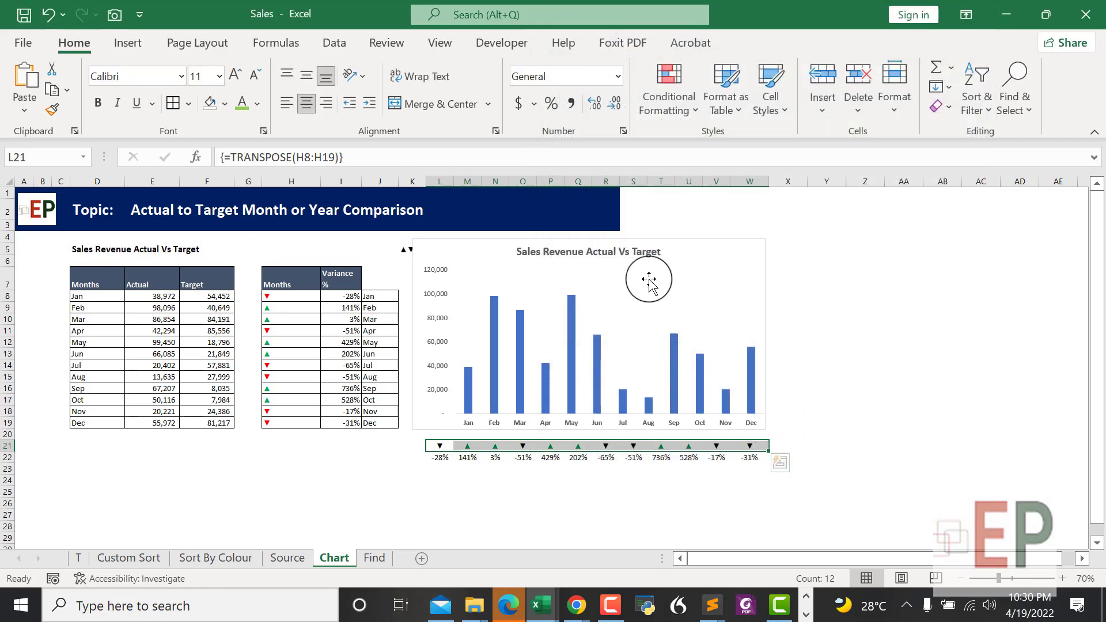
Start a second conditional formatting rule on L21:W21 for cells whose value is equal to ▼.
left_click(668, 101)
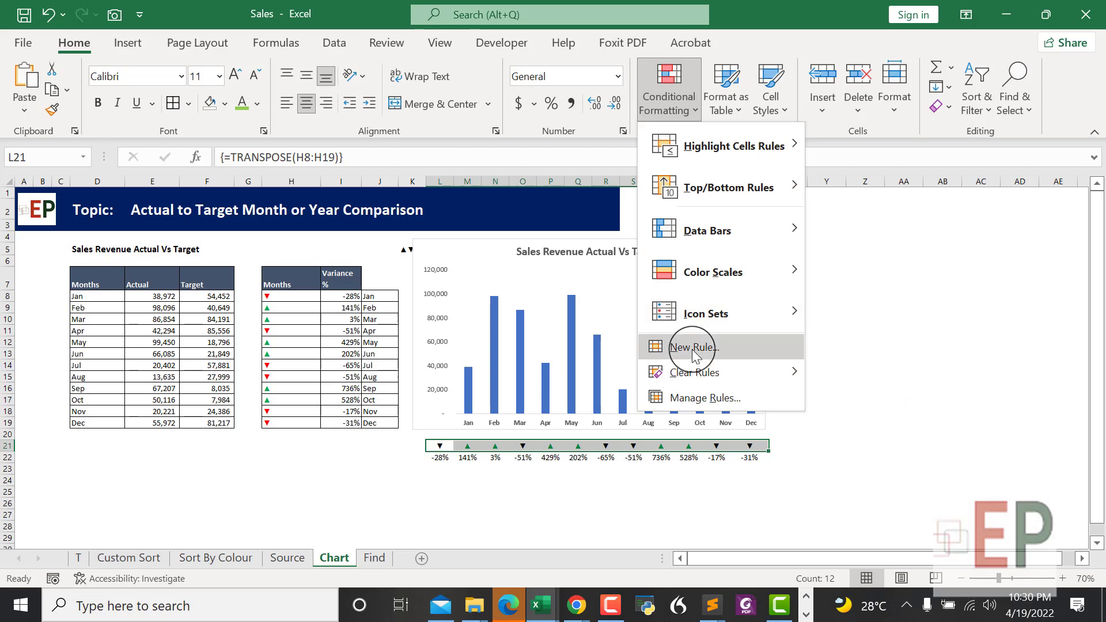
left_click(710, 348)
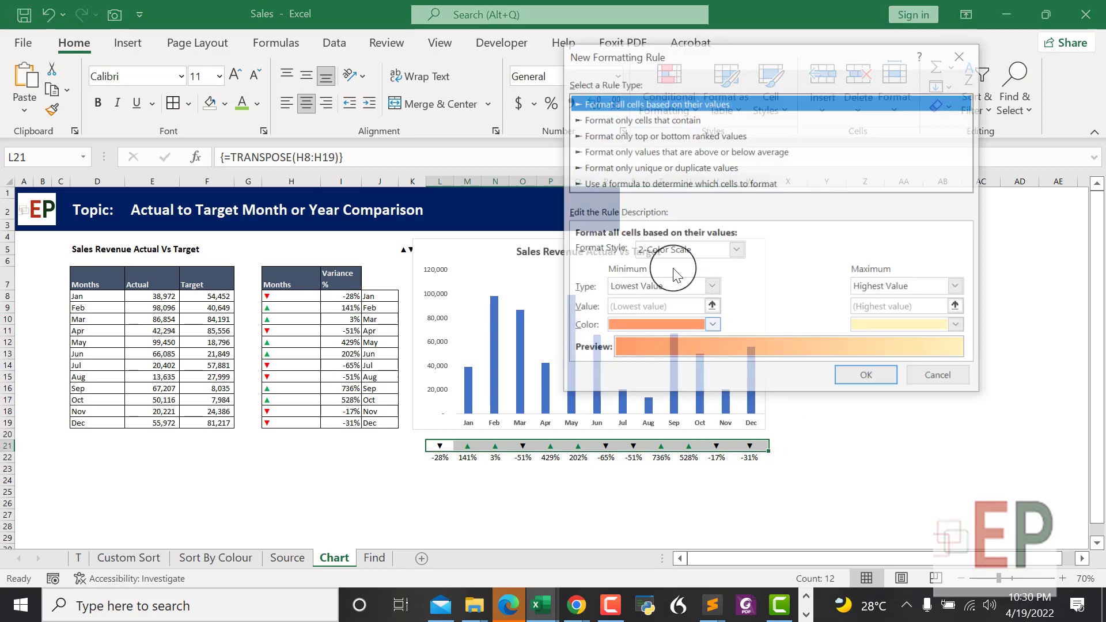
left_click(656, 120)
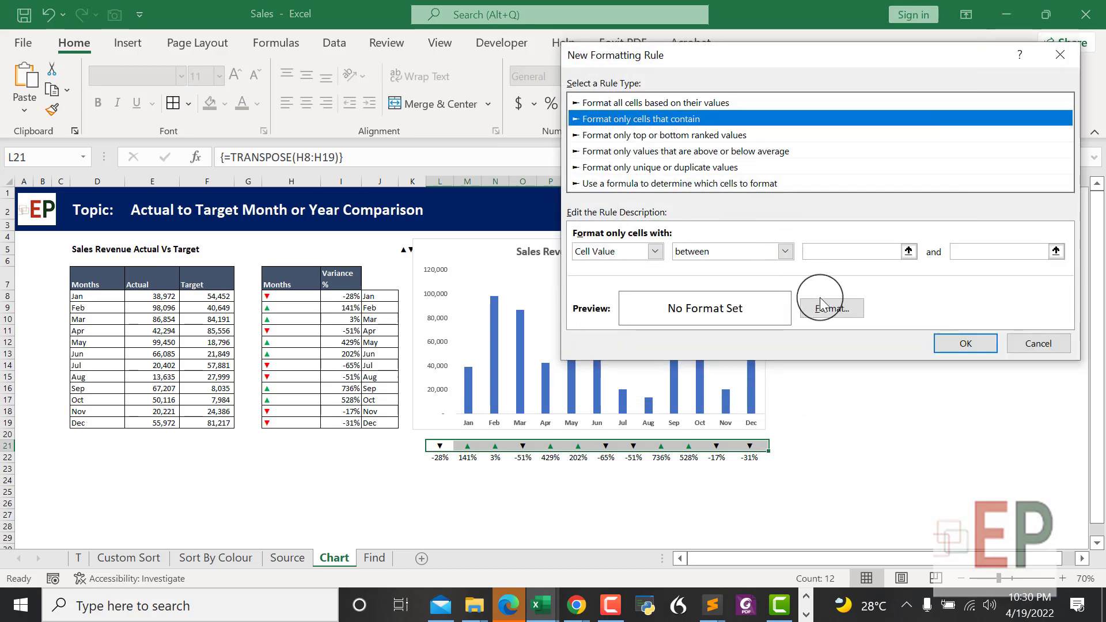
left_click(785, 250)
left_click(691, 292)
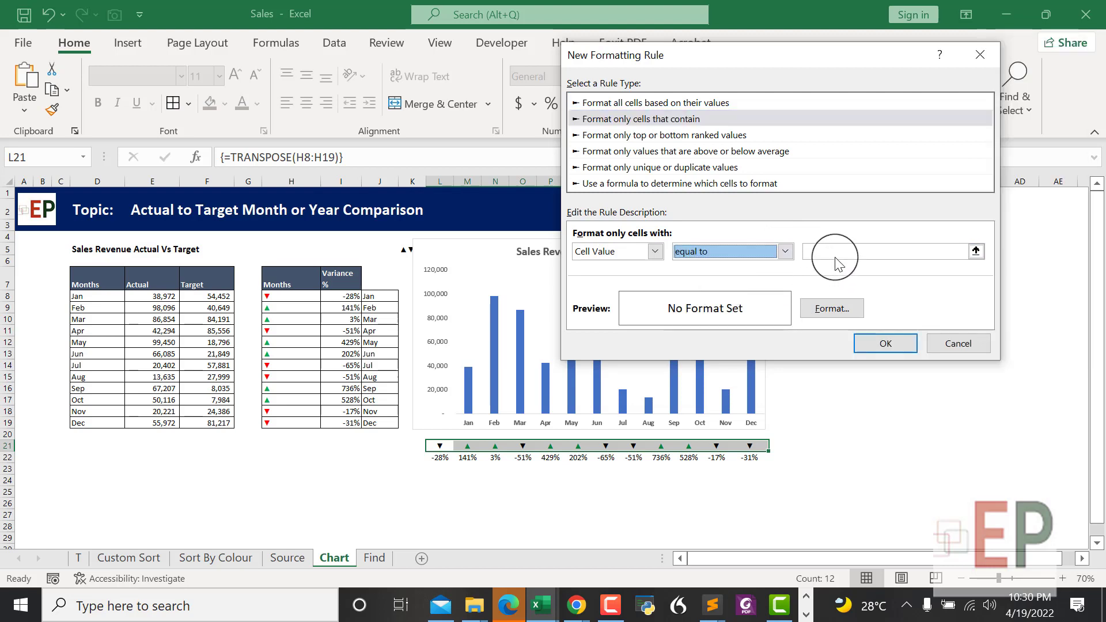
left_click(834, 251)
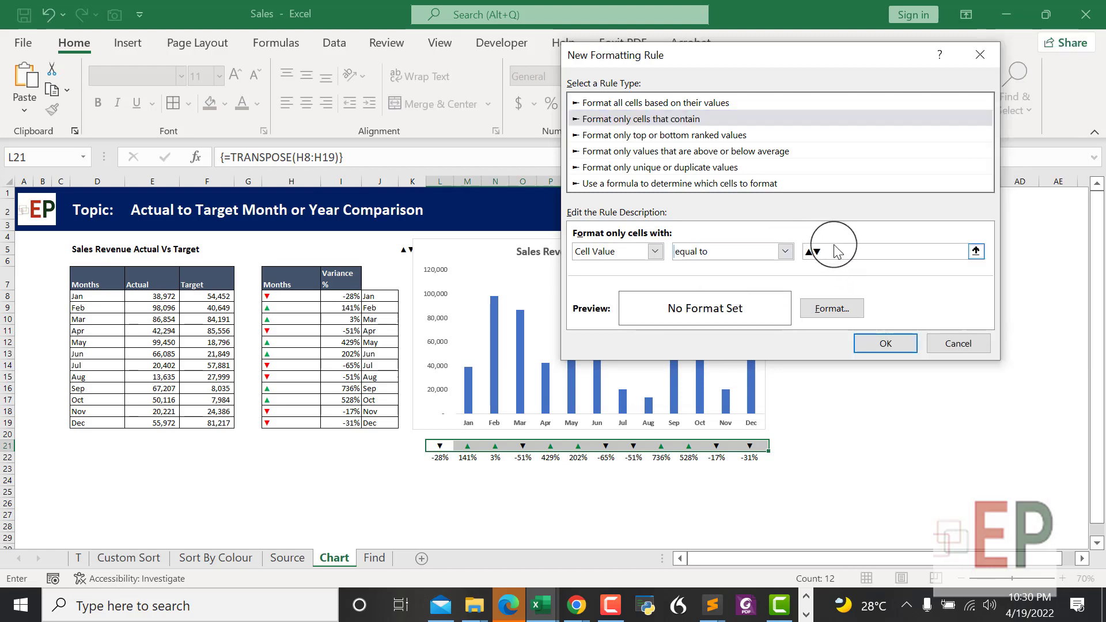
type("+$K$2")
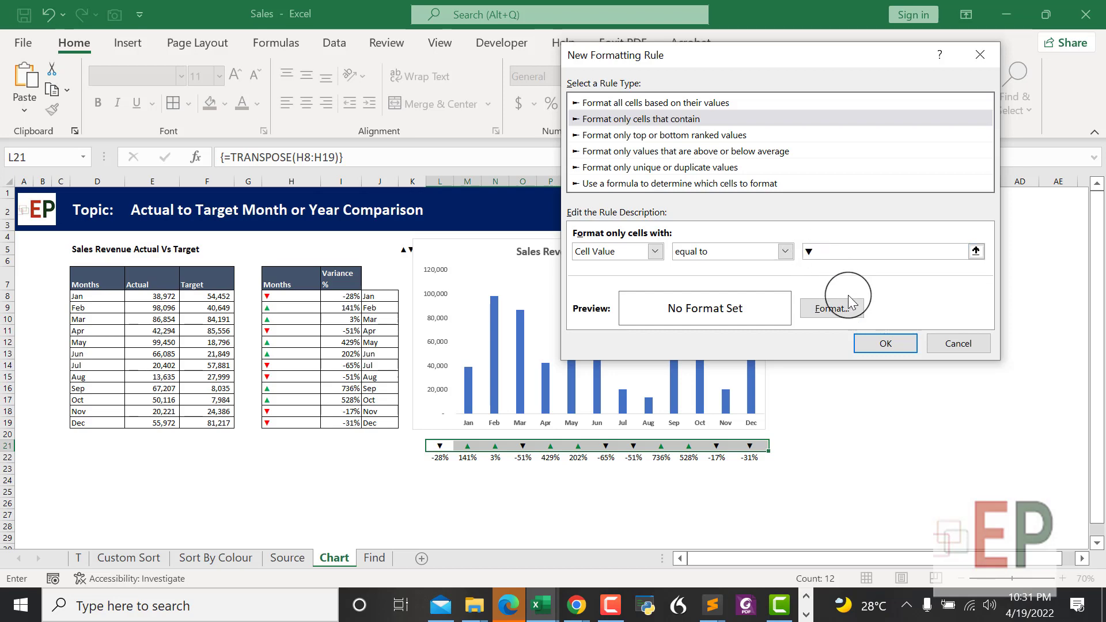
Give the ▼ rule a standard red font color and apply it to the arrow row.
left_click(833, 308)
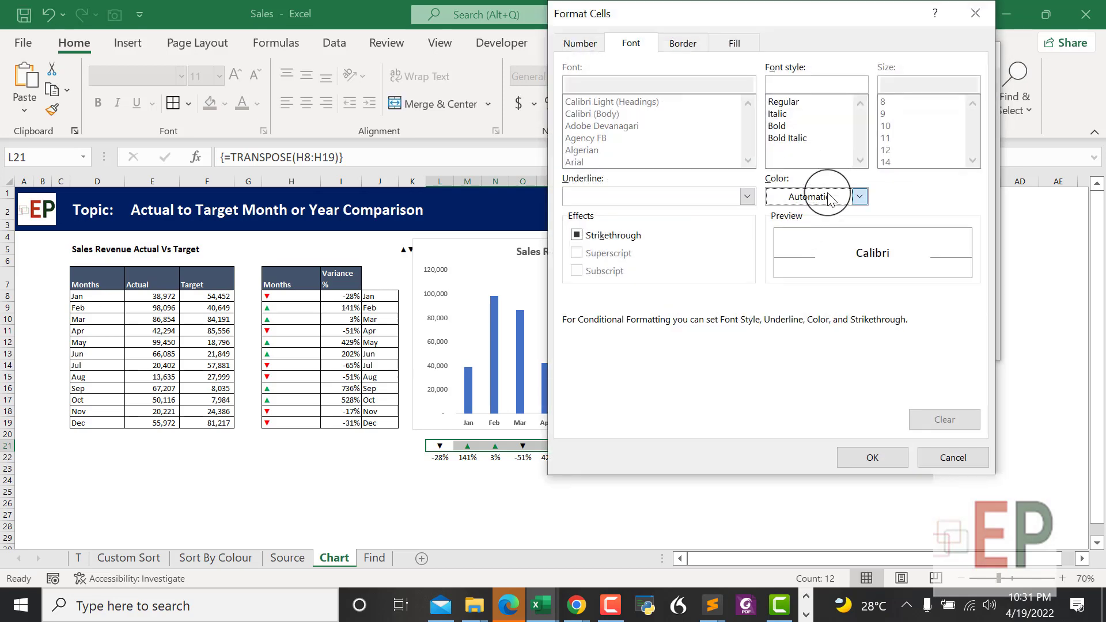
left_click(830, 197)
left_click(791, 386)
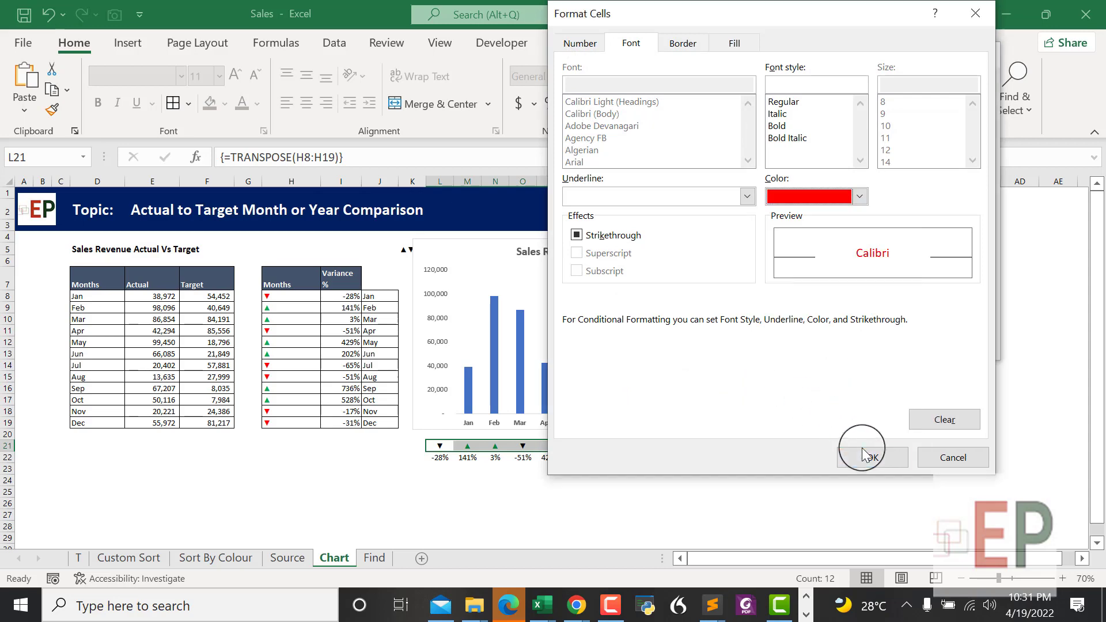
left_click(867, 455)
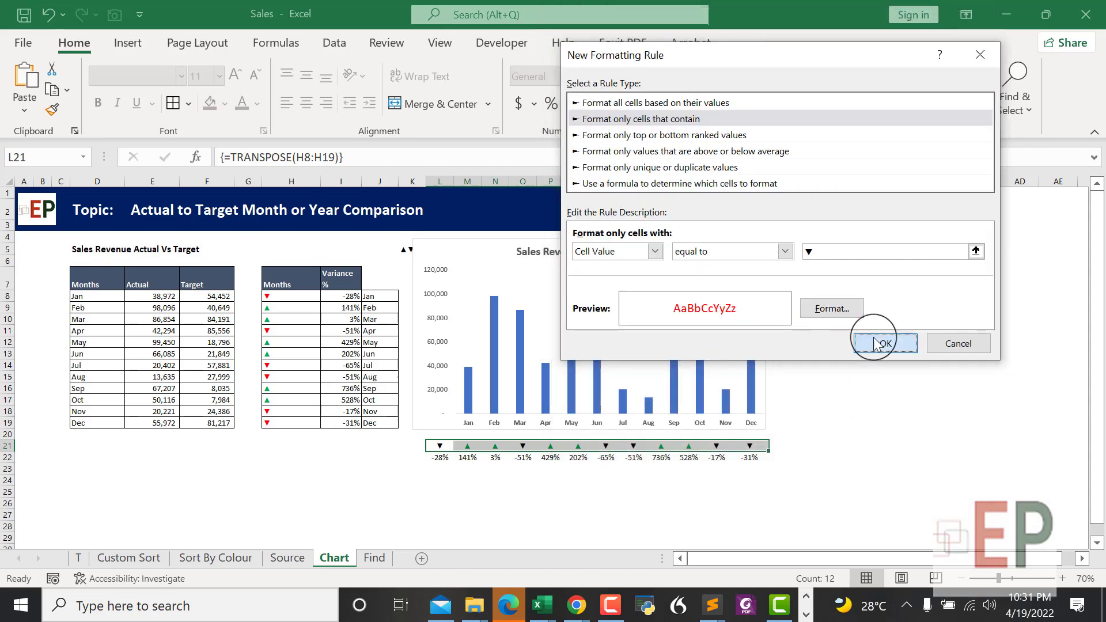
left_click(877, 344)
left_click(498, 461)
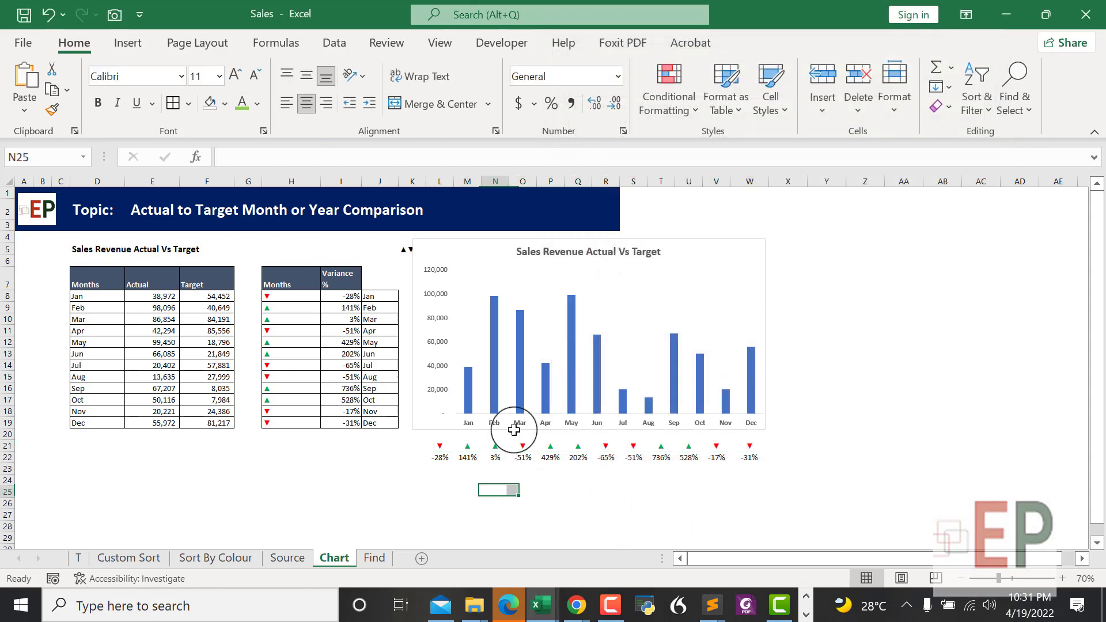
Widen the chart's columns by setting the data series gap width to 100%.
left_click(488, 327)
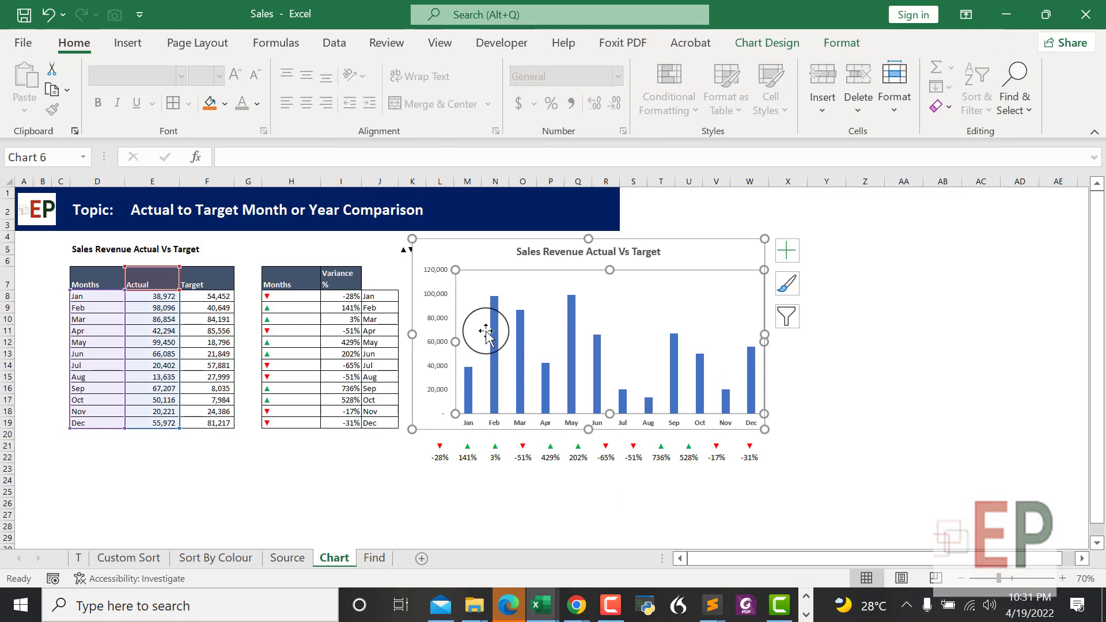
right_click(732, 314)
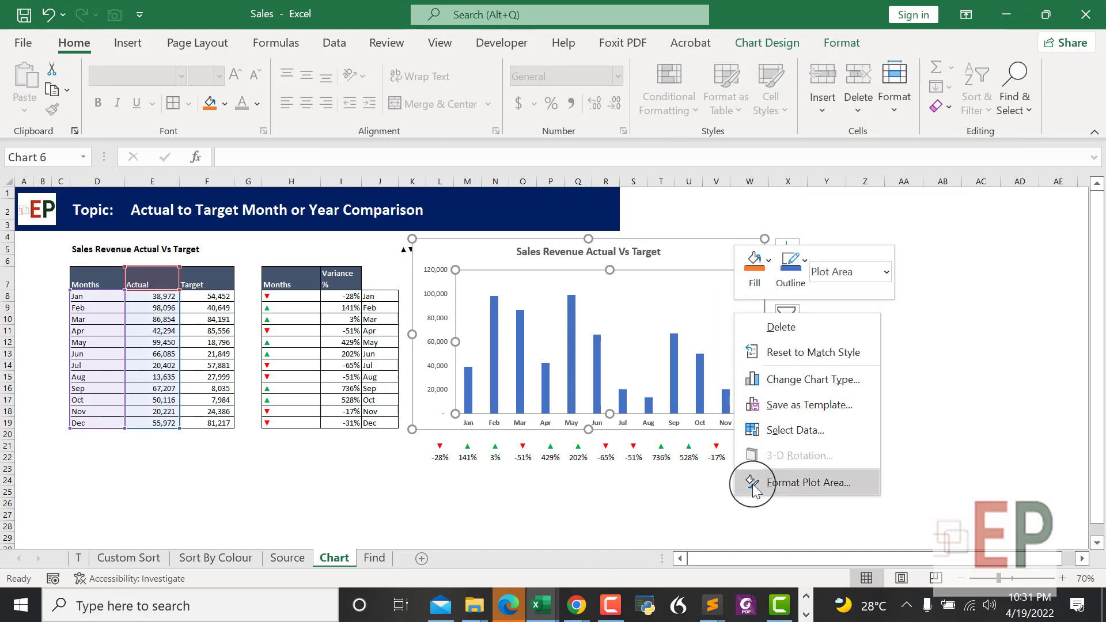
left_click(773, 484)
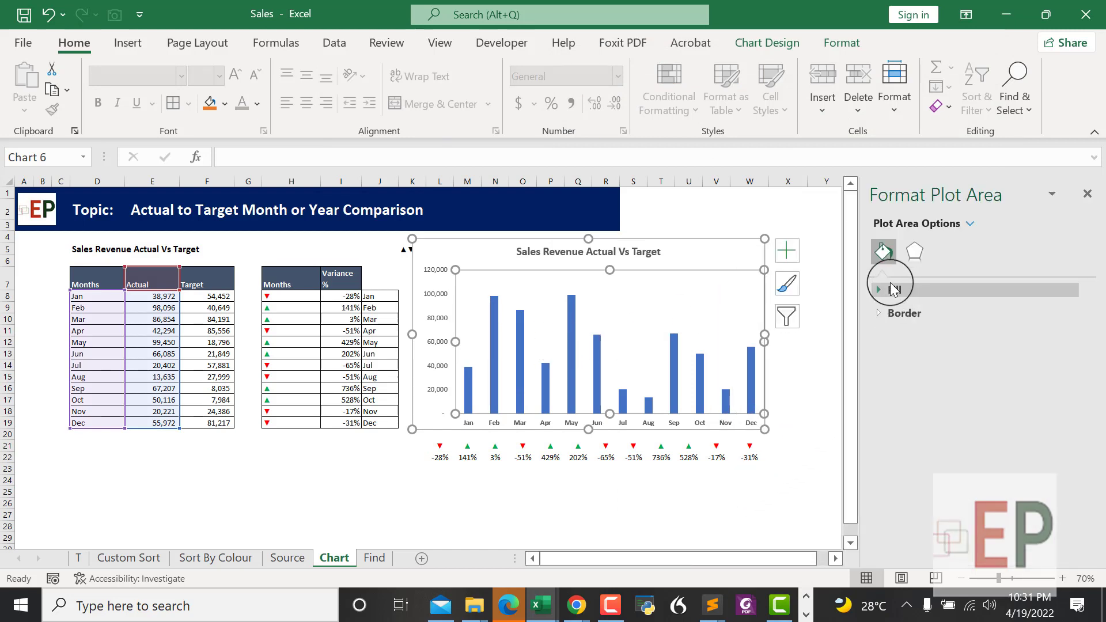
left_click(599, 354)
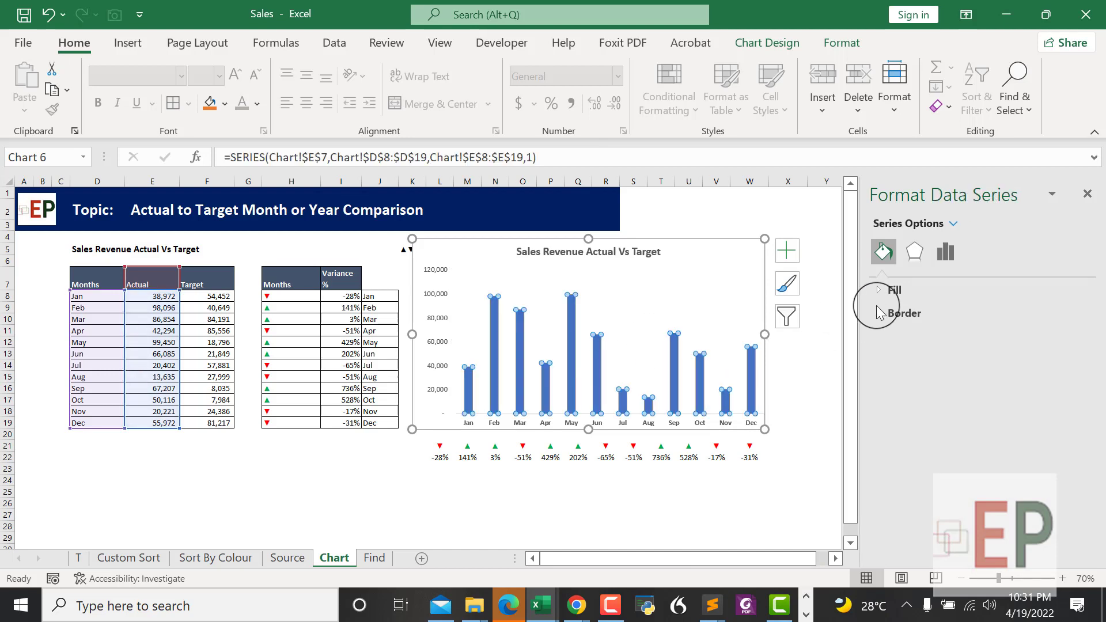
left_click(946, 252)
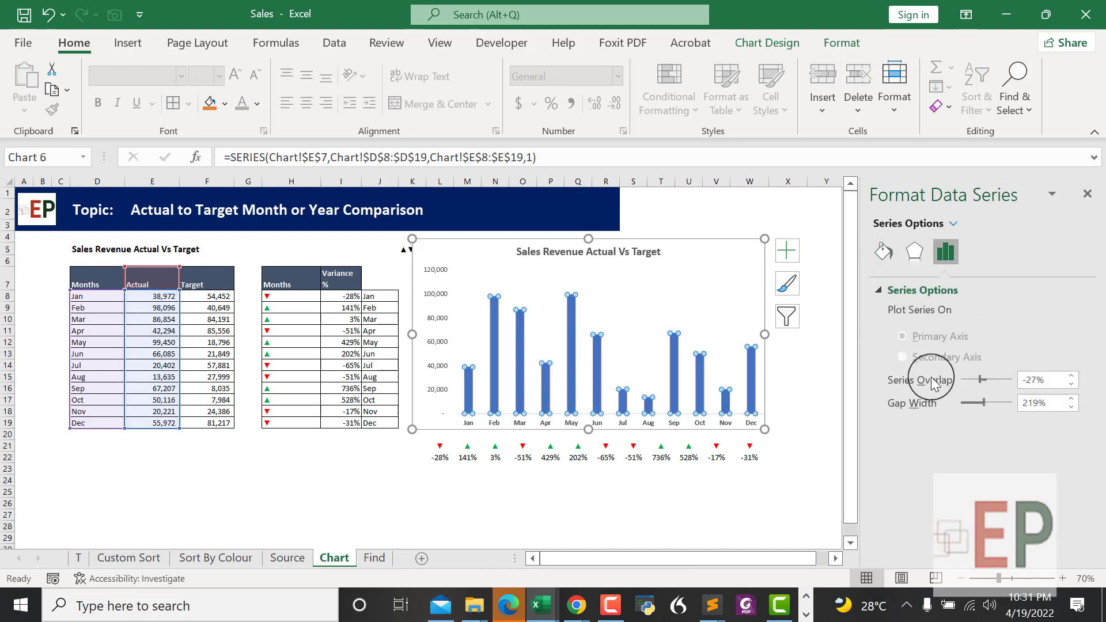
left_click_drag(986, 405, 976, 395)
type("100")
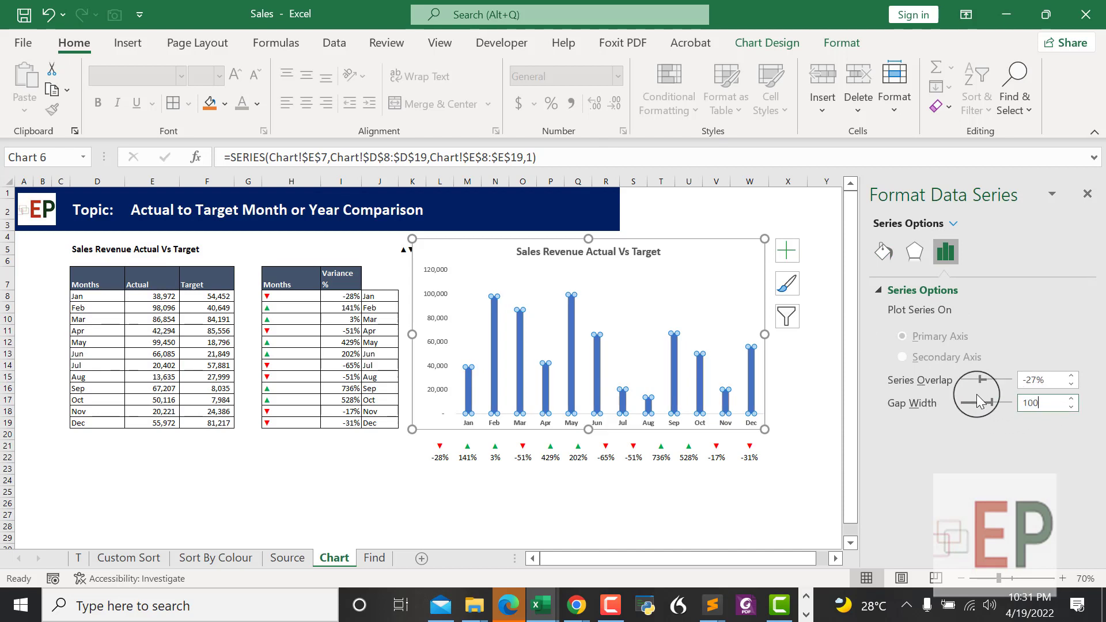
key("Return")
left_click(583, 492)
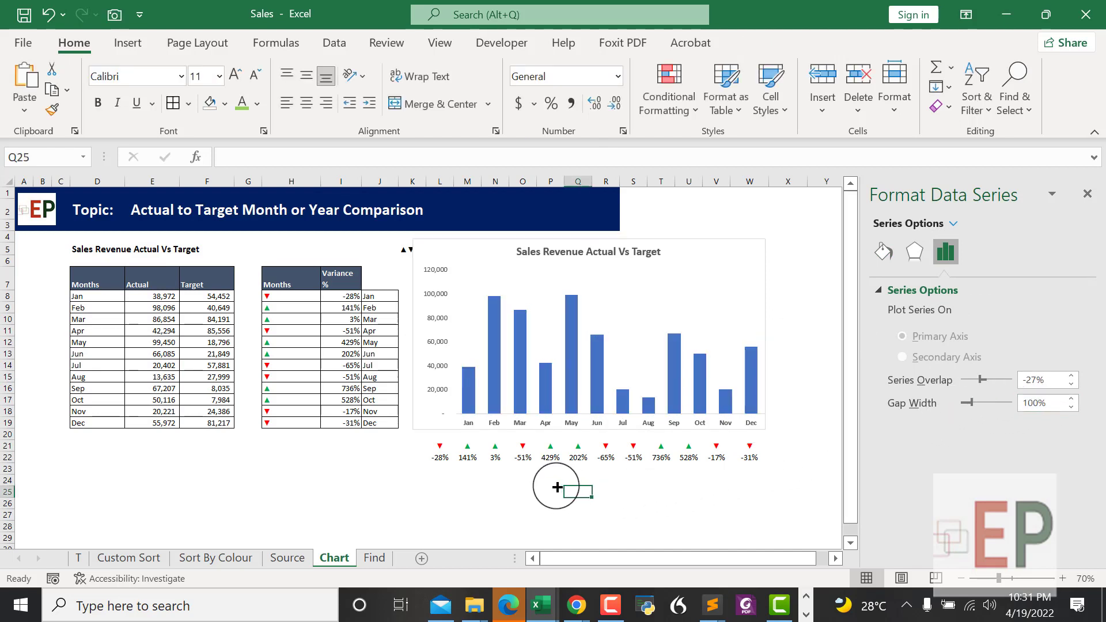
Select the chart's vertical value axis and open its axis options for bounds, units and display units.
left_click_drag(439, 447, 752, 456)
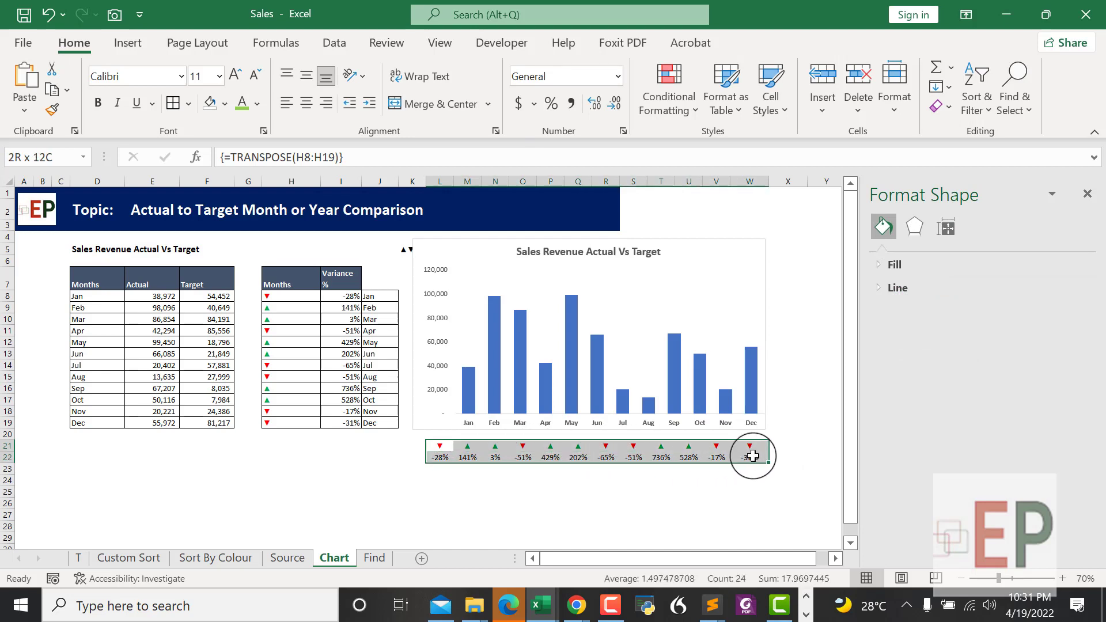
left_click(461, 396)
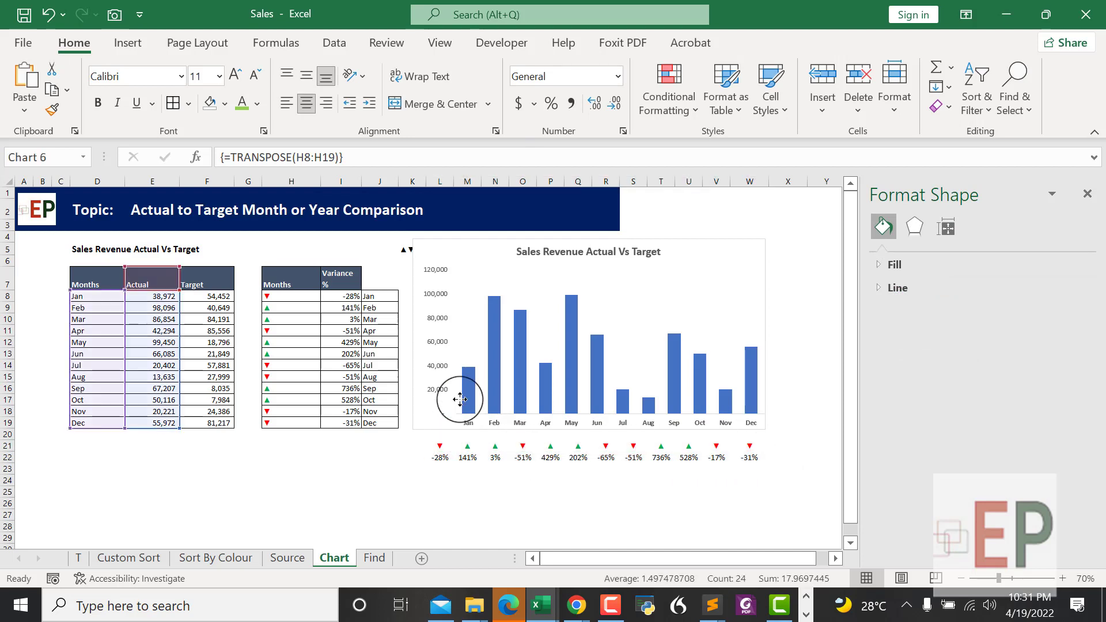
left_click(431, 365)
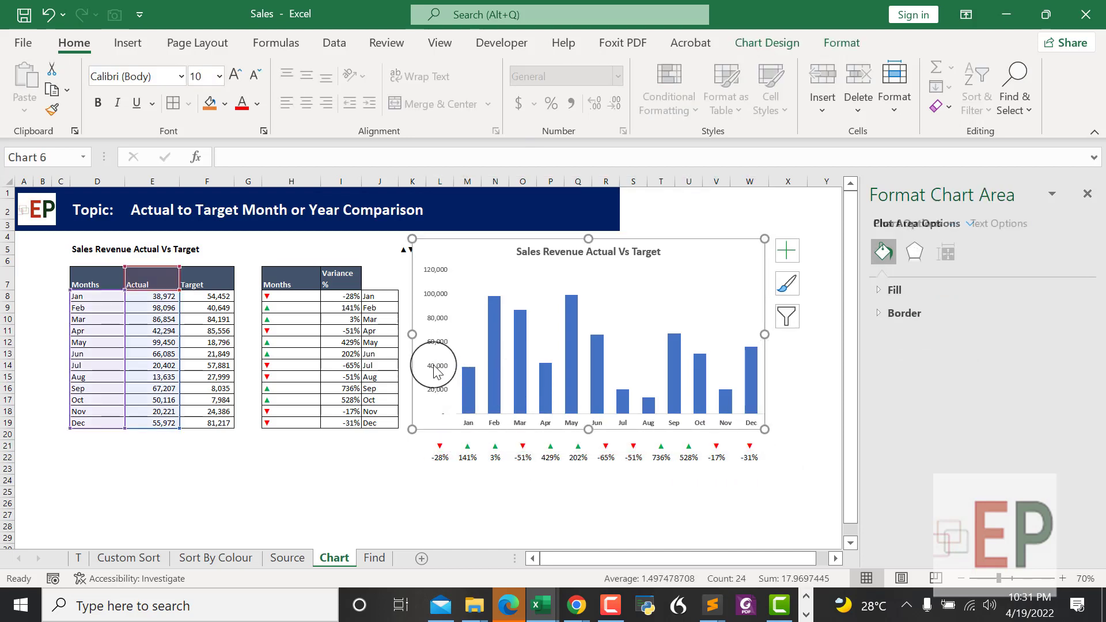
left_click(437, 344)
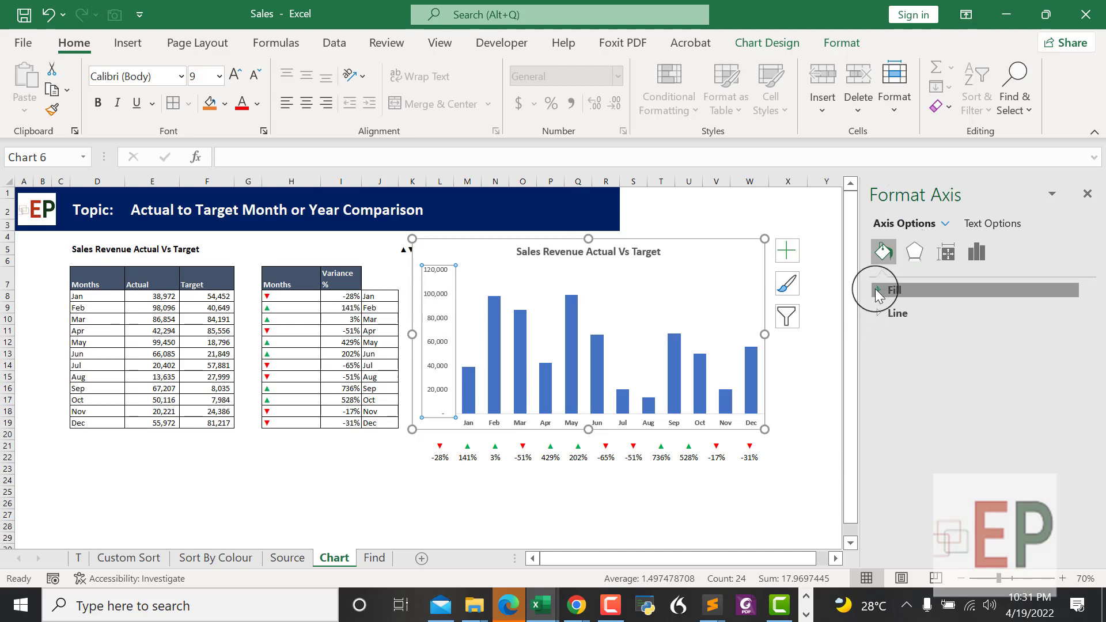
left_click(877, 289)
left_click(915, 252)
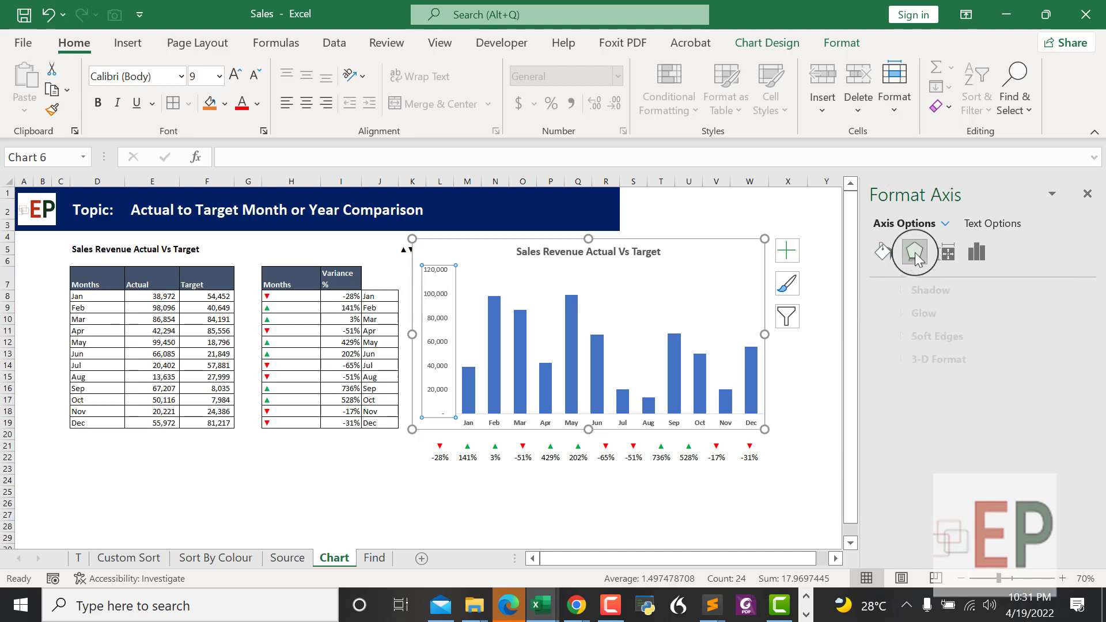
left_click(943, 253)
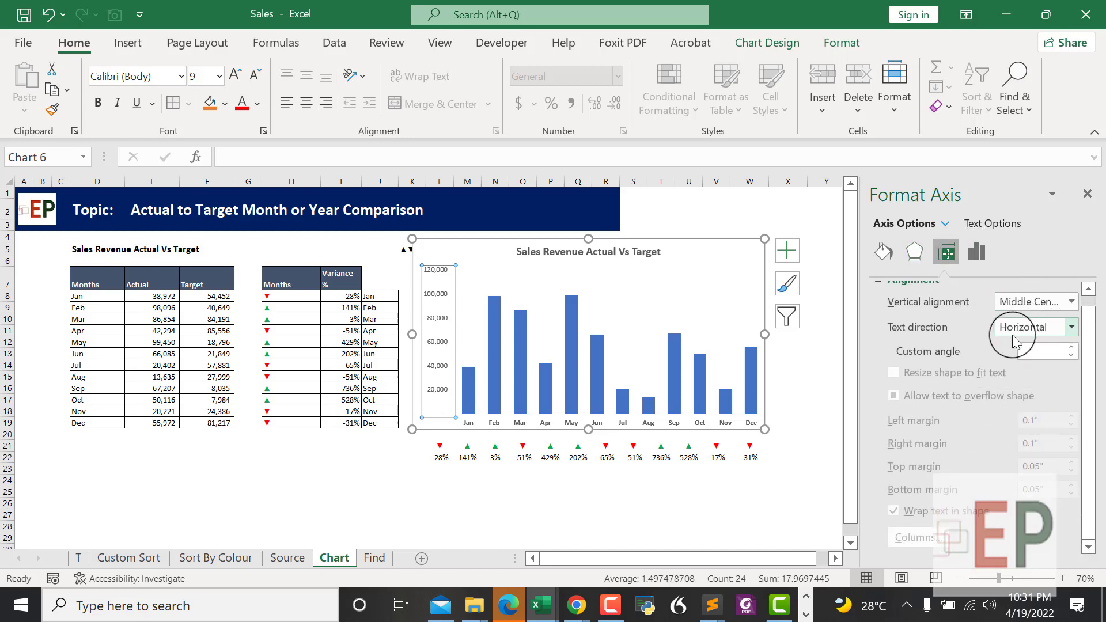
left_click(978, 254)
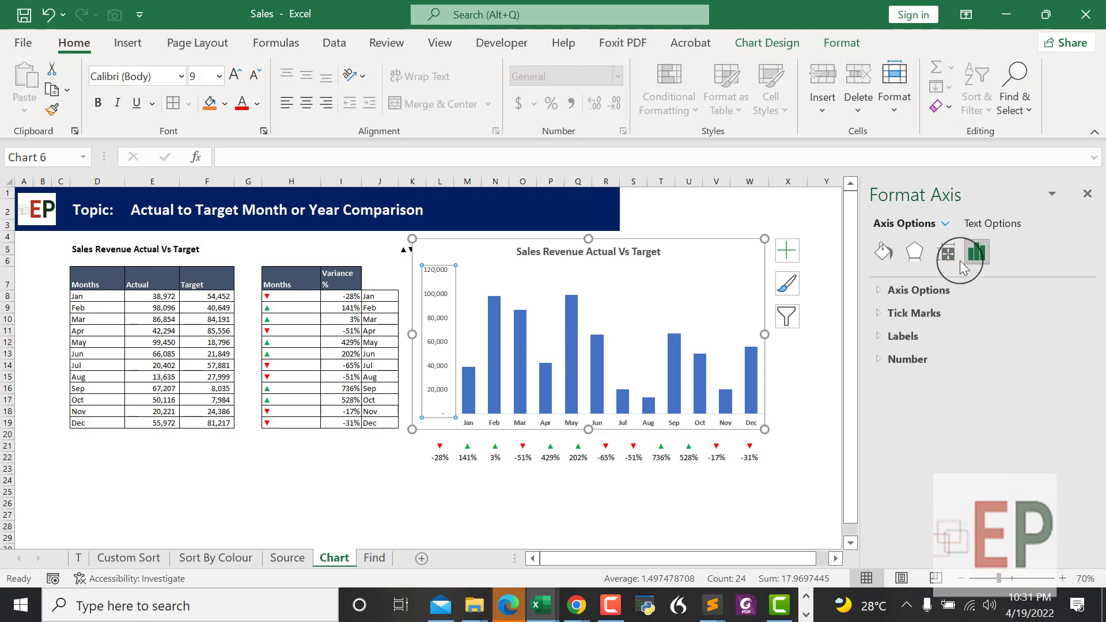
left_click(883, 290)
scroll(944, 356, "down", 3)
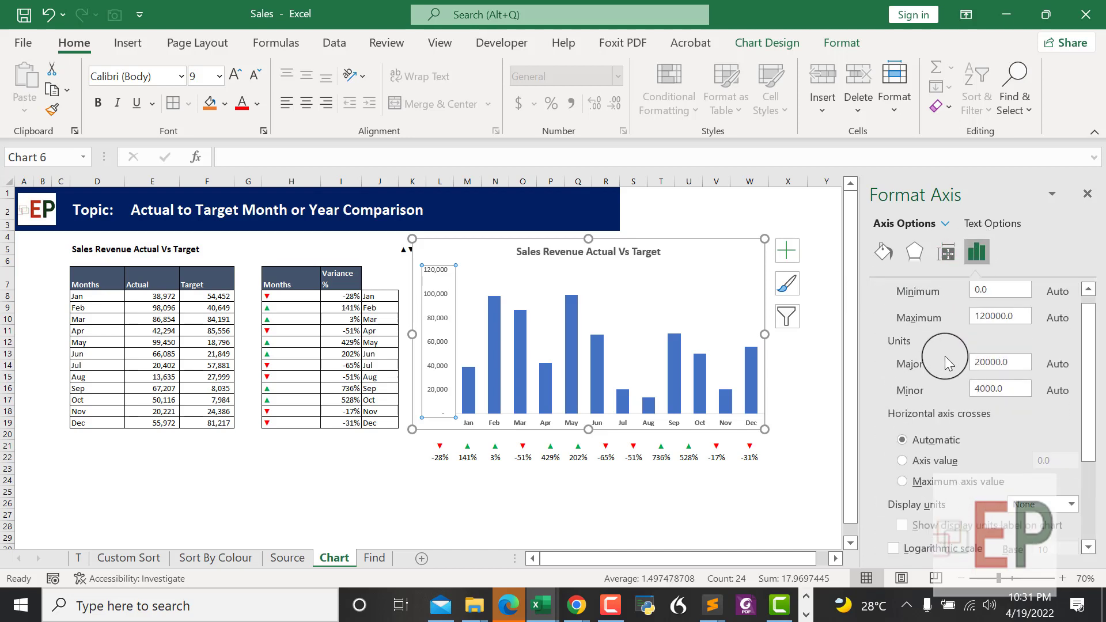
Try Hundreds as the vertical axis display units, and set them to Thousands instead.
left_click(1027, 463)
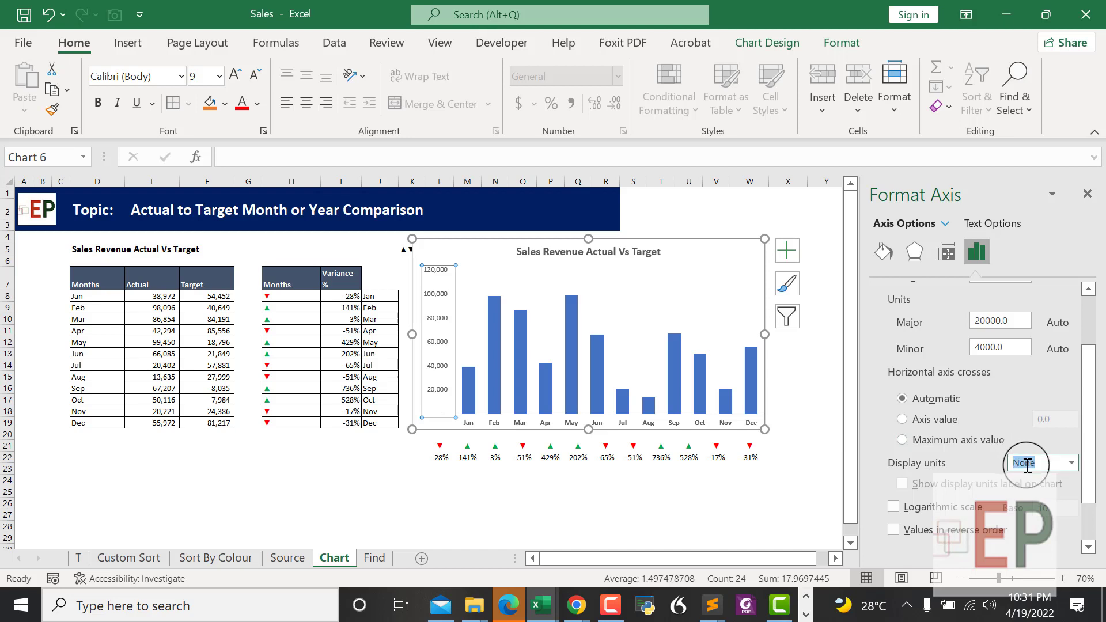
left_click(1071, 463)
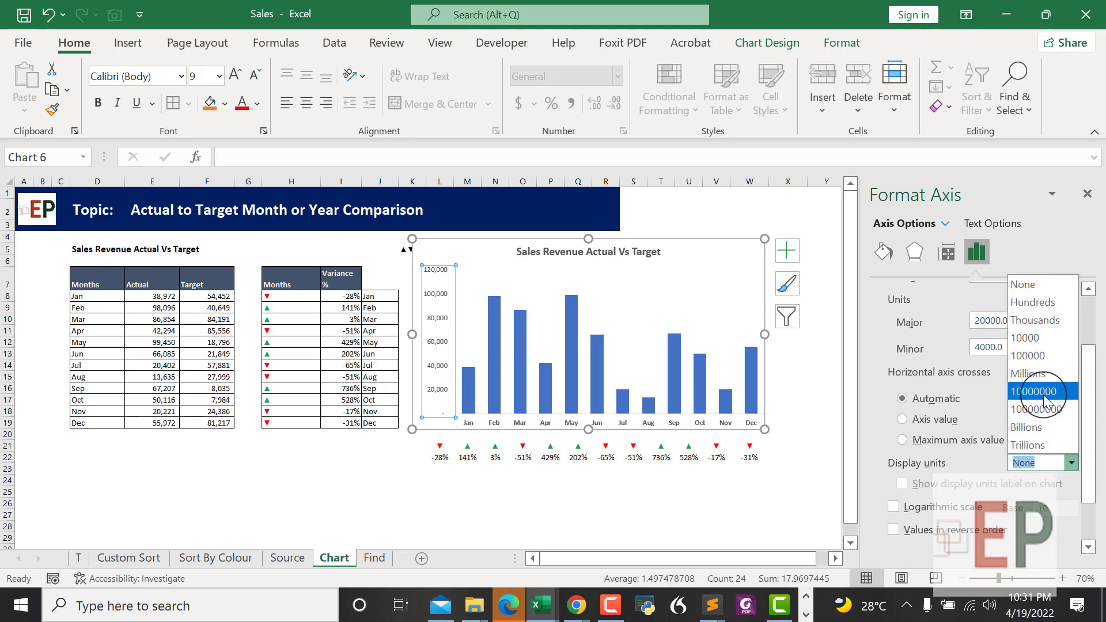
left_click(1028, 303)
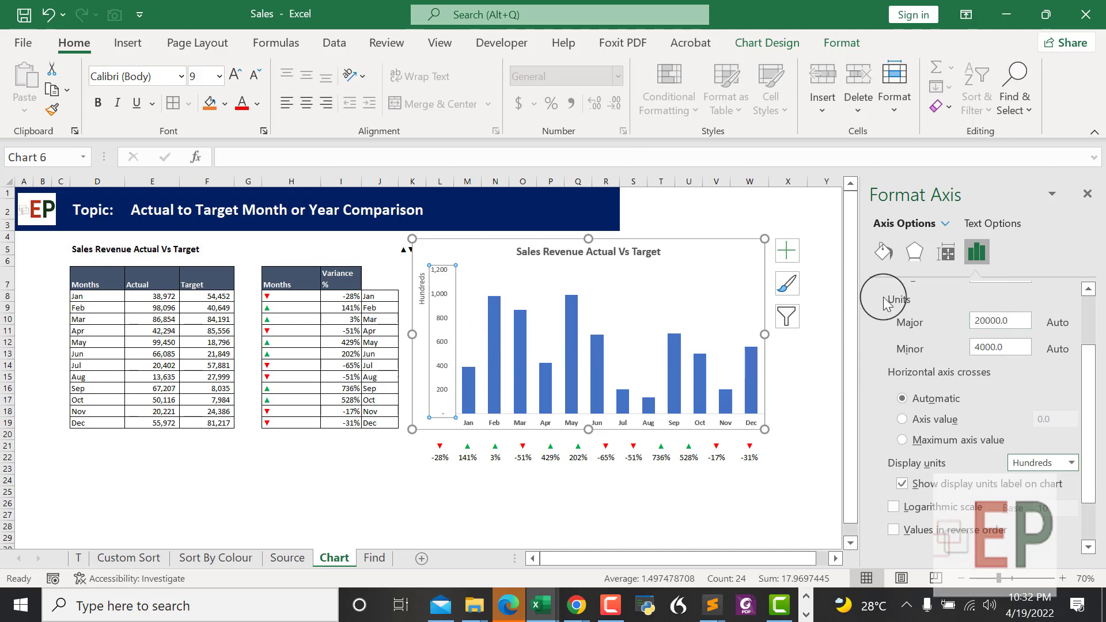
left_click(1071, 463)
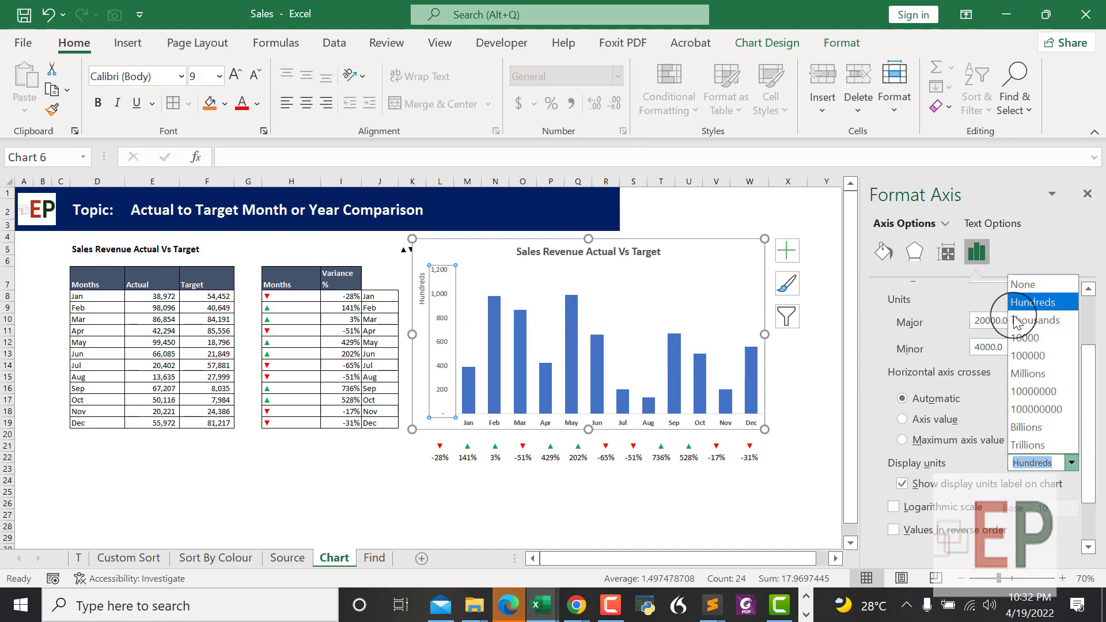
left_click(1016, 322)
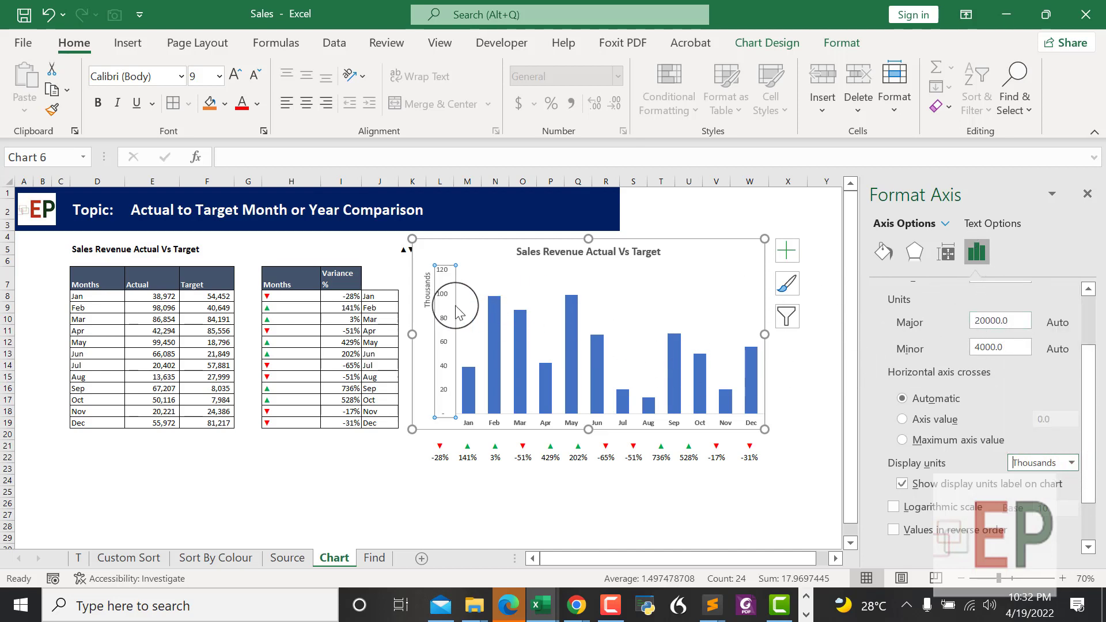
Move the Thousands label down to the middle of the chart's vertical axis.
left_click(426, 300)
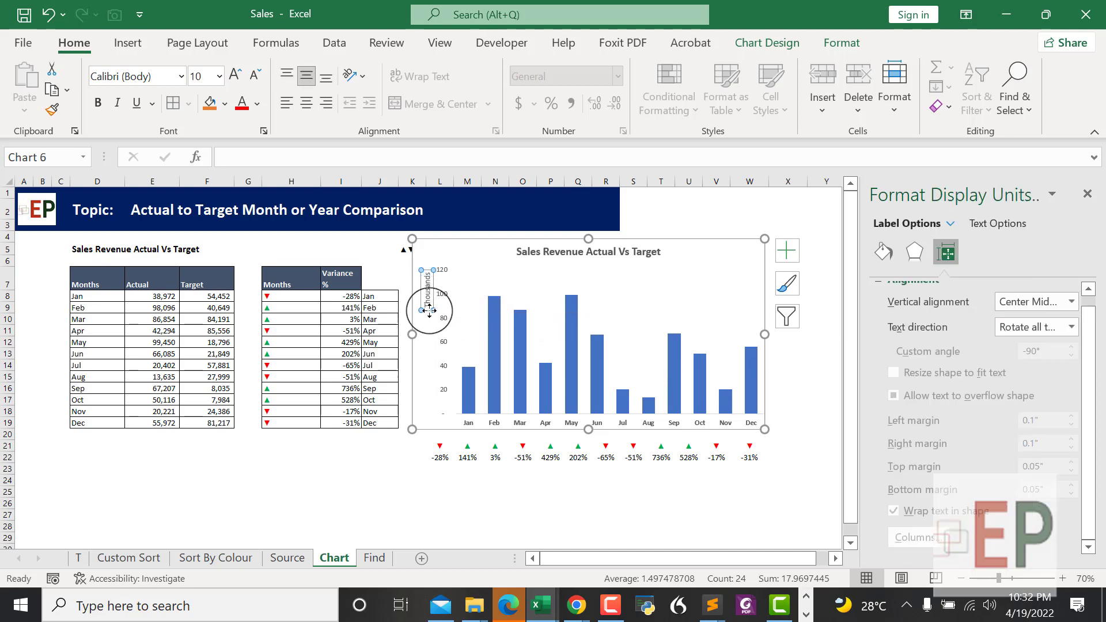
left_click_drag(430, 311, 425, 362)
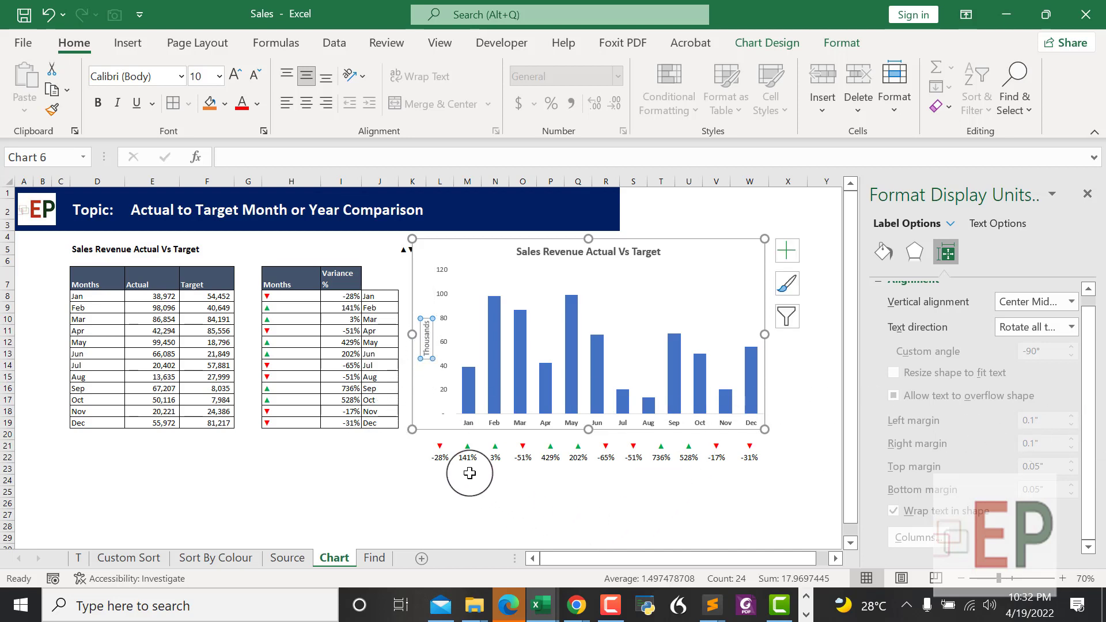
left_click(569, 501)
Fill the chart's Actual data series with a solid dark gray theme color.
left_click(496, 362)
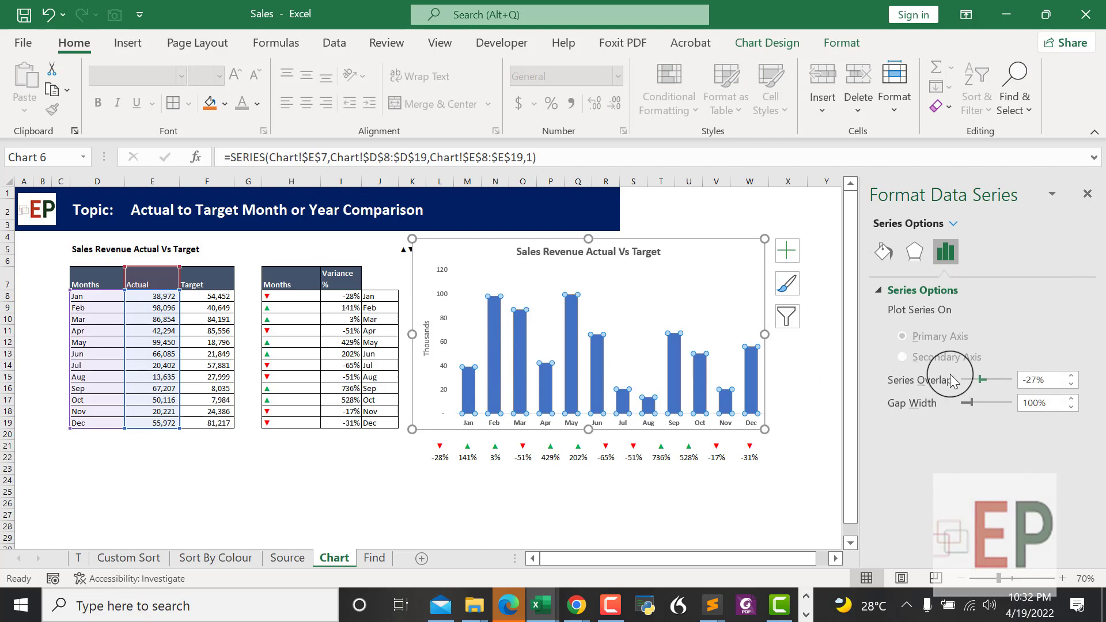
left_click(882, 250)
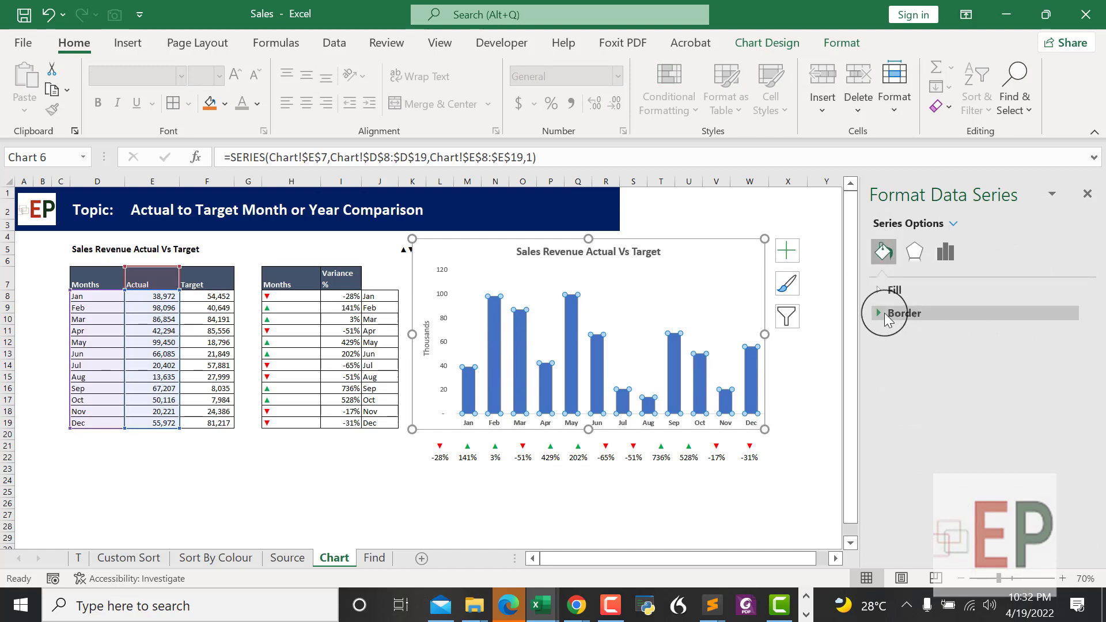
left_click(887, 291)
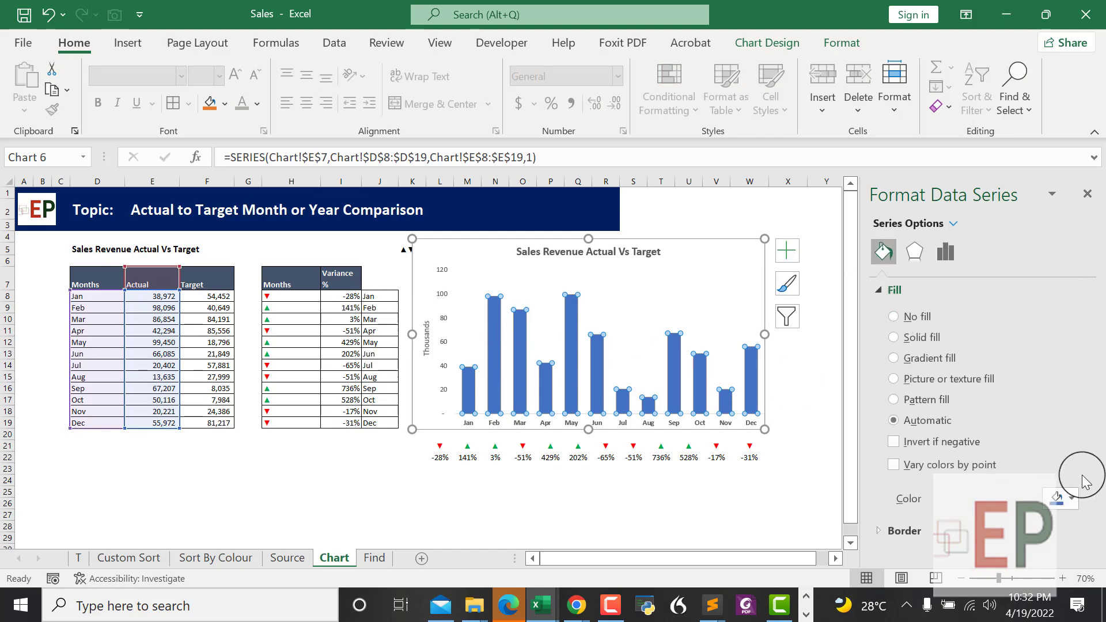
left_click(1067, 499)
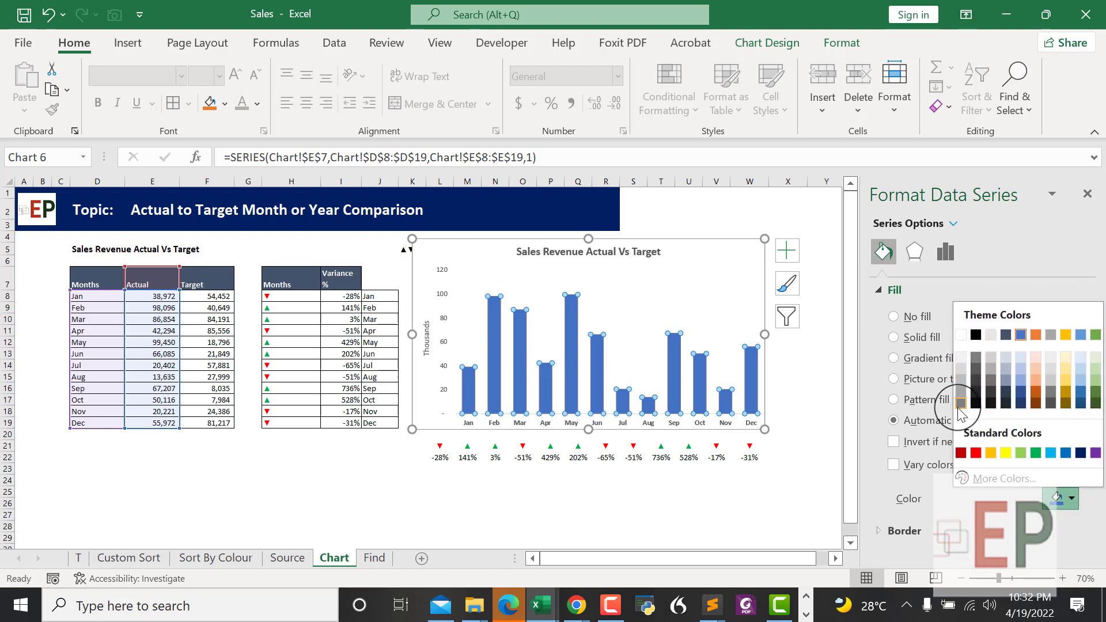
left_click(975, 383)
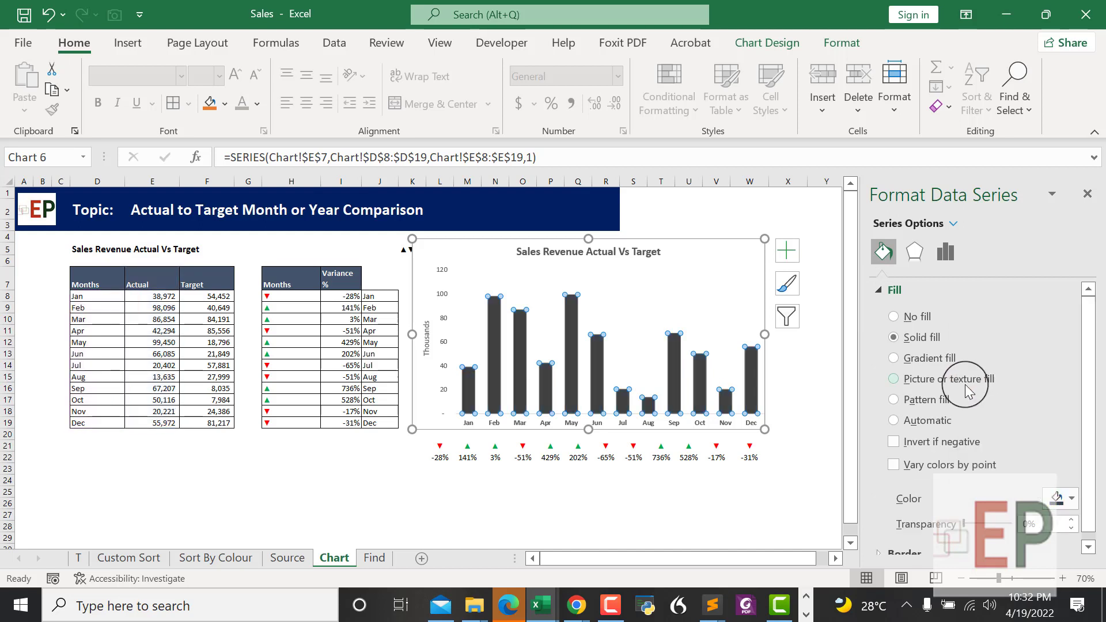
left_click(578, 492)
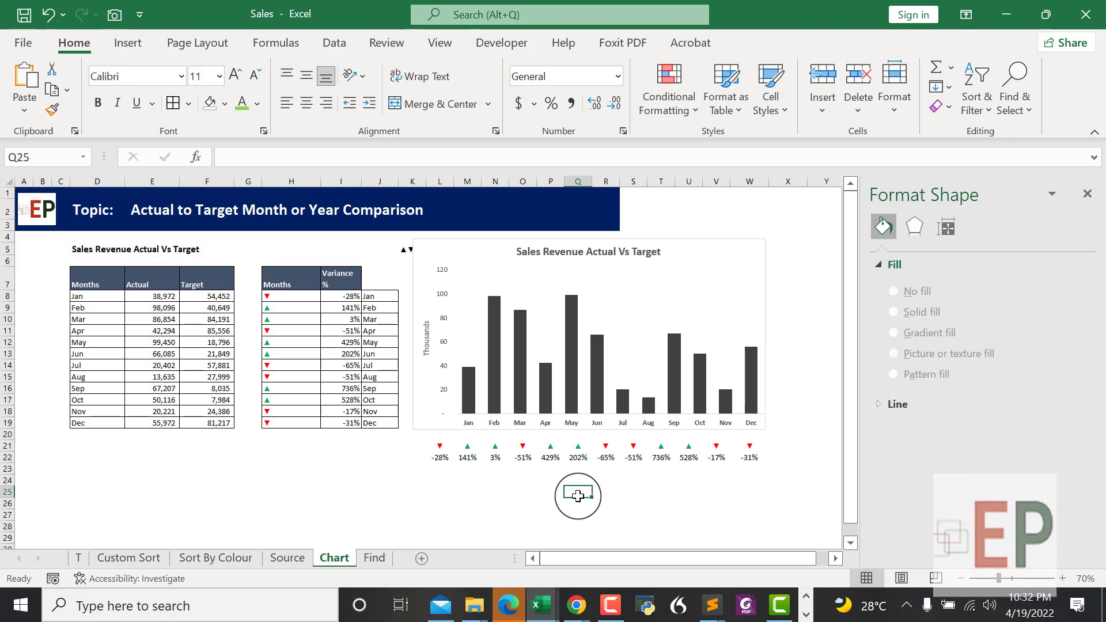
Narrow worksheet columns L through W to one smaller uniform width.
left_click(439, 449)
left_click_drag(439, 449, 750, 458)
left_click_drag(439, 179, 754, 179)
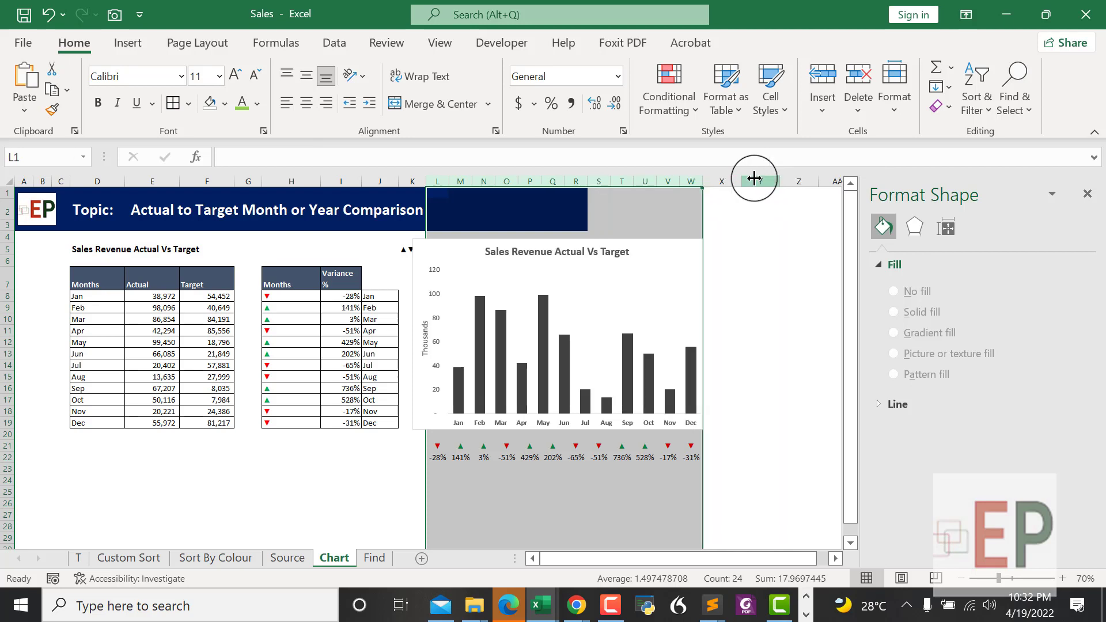
Enlarge the chart toward the right and shift the arrow and percentage rows one column over to M21:X22.
left_click(649, 321)
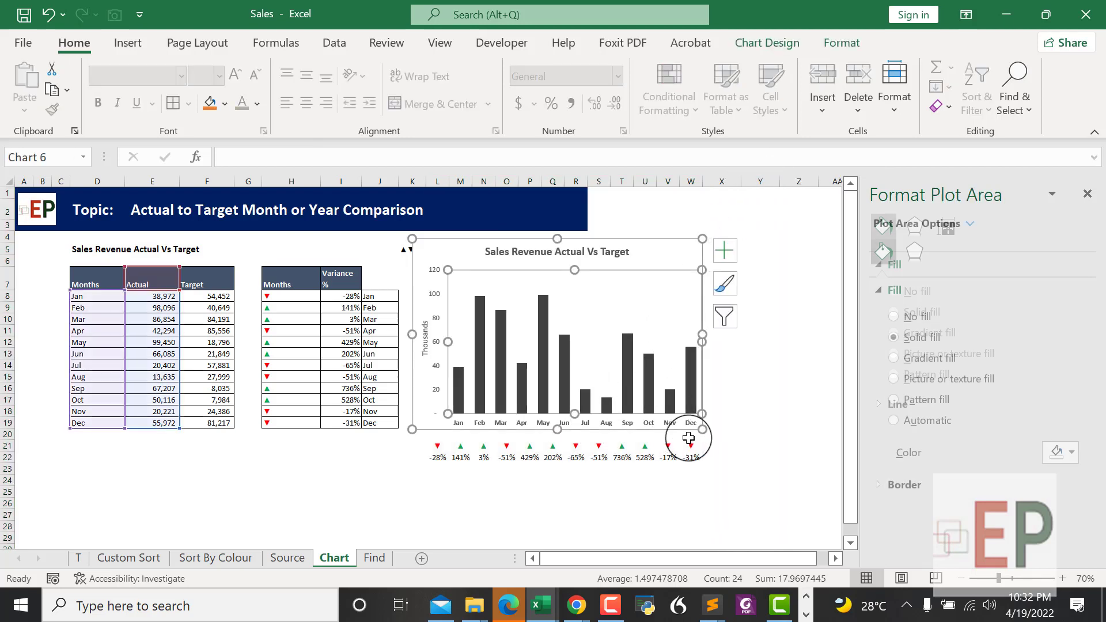
left_click_drag(703, 429, 759, 434)
left_click_drag(431, 443, 711, 459)
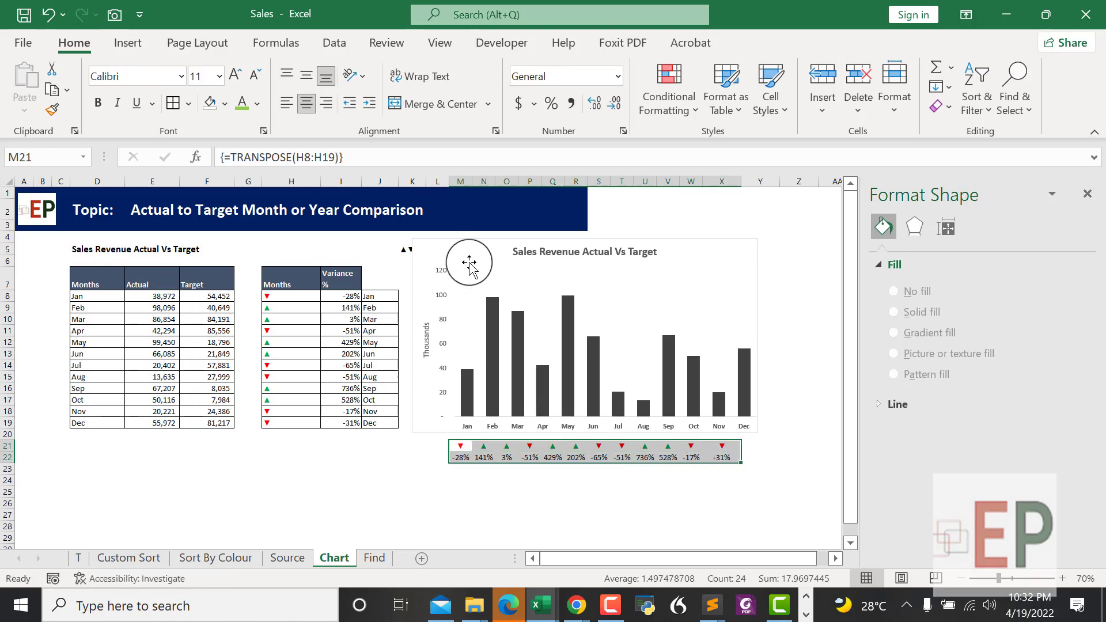
Widen columns M through X uniformly and right-align their contents so the variances sit closer to the chart's columns.
left_click_drag(464, 178, 736, 178)
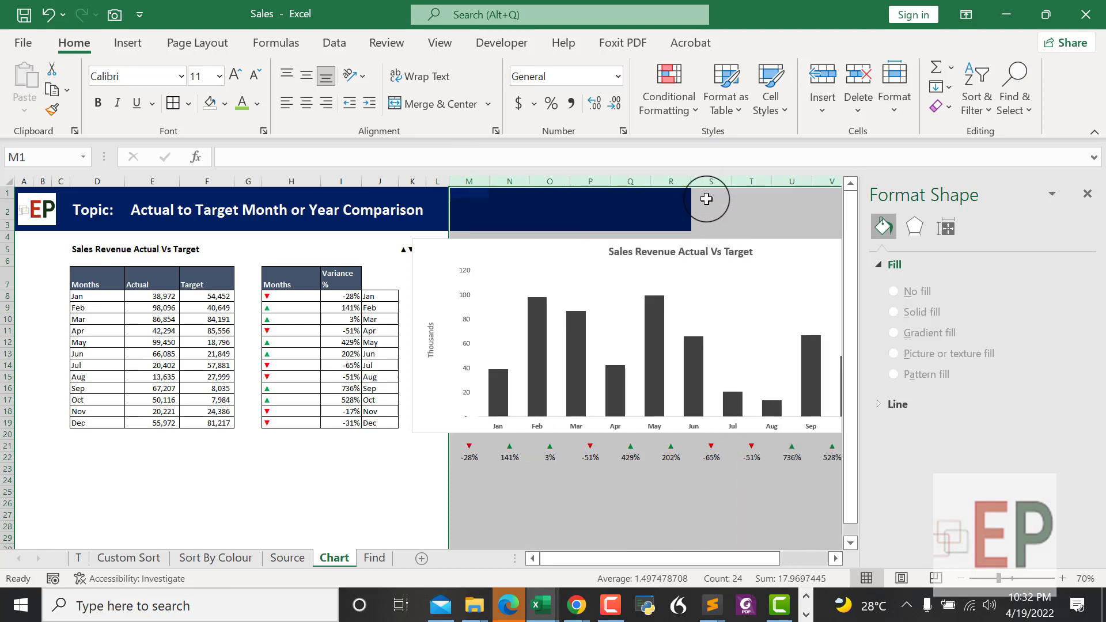
scroll(602, 360, "down", 1)
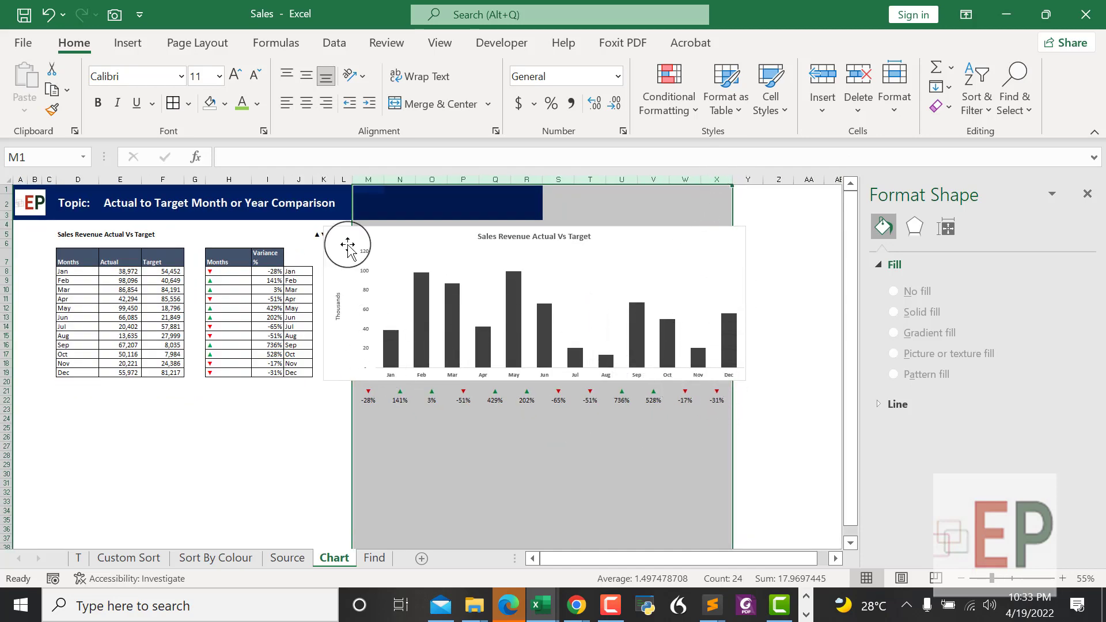
left_click(330, 109)
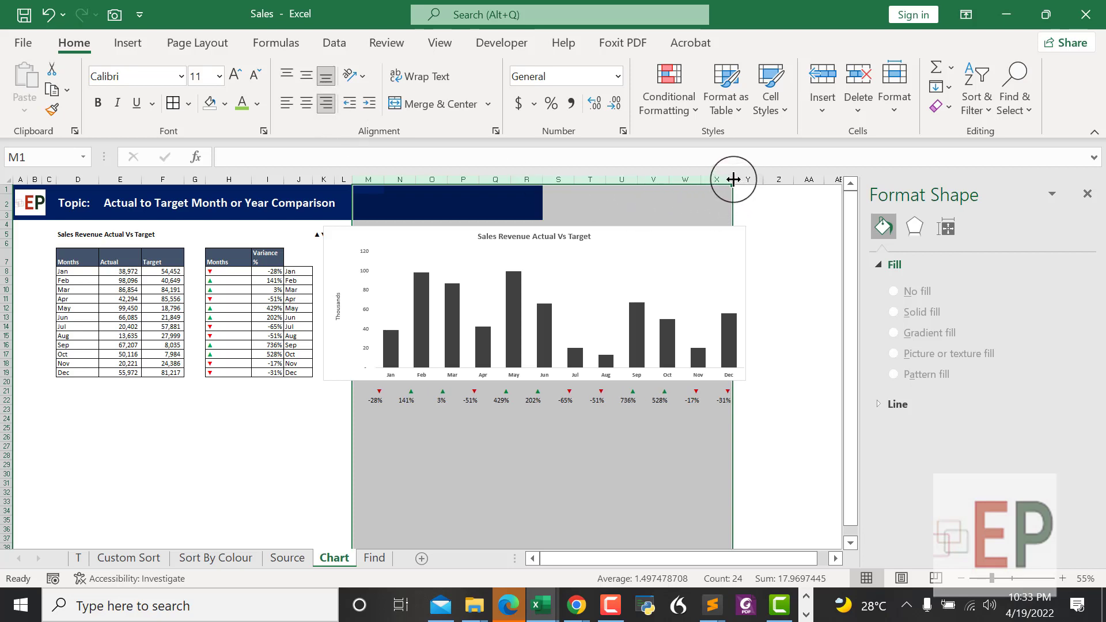
left_click_drag(732, 179, 735, 178)
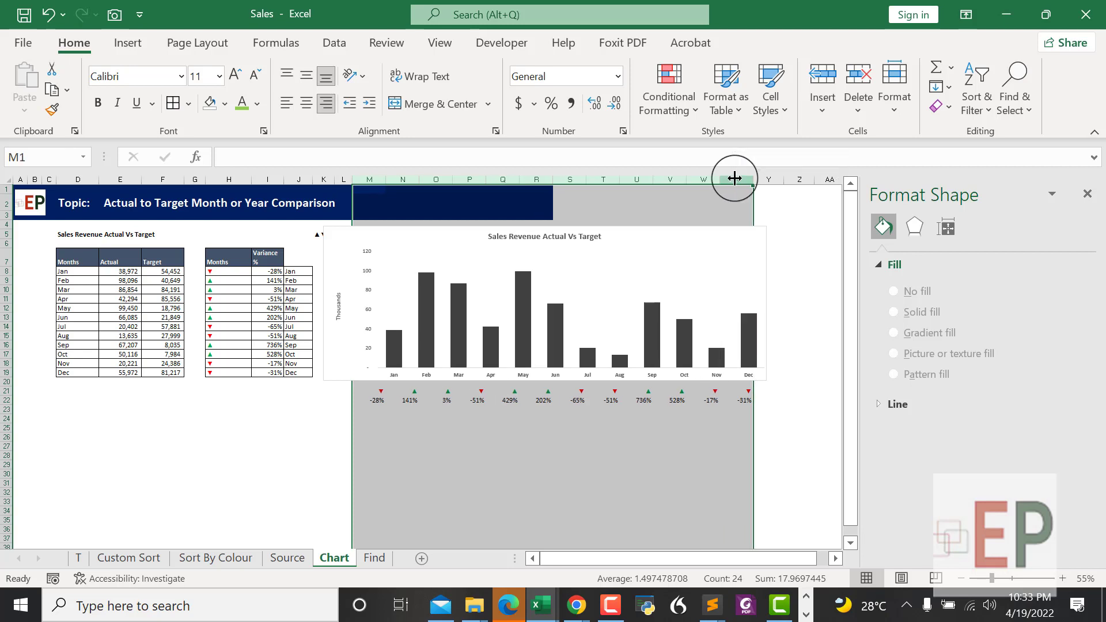
Resize the chart's plot area at its right and left edges to line the monthly columns up with the variance arrows.
left_click(723, 301)
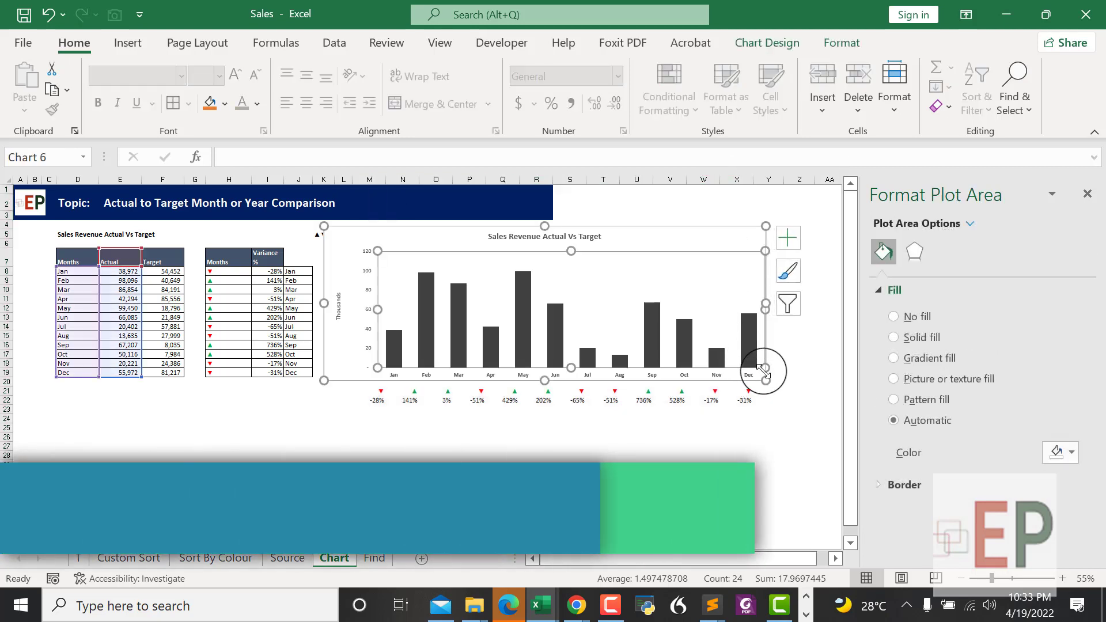
left_click_drag(760, 369, 762, 369)
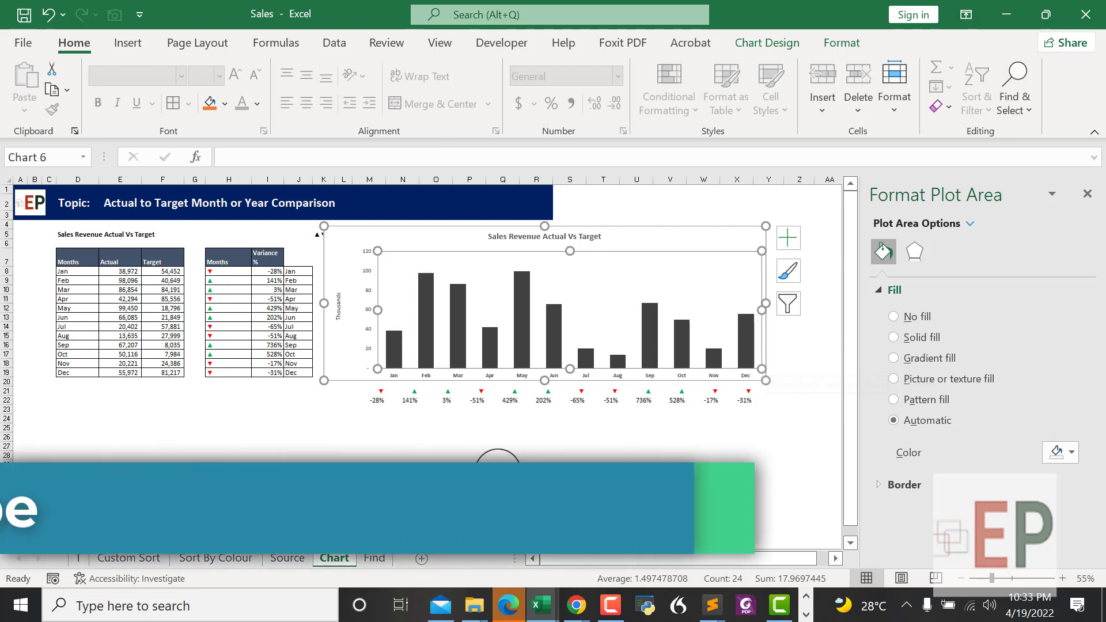
left_click(392, 350)
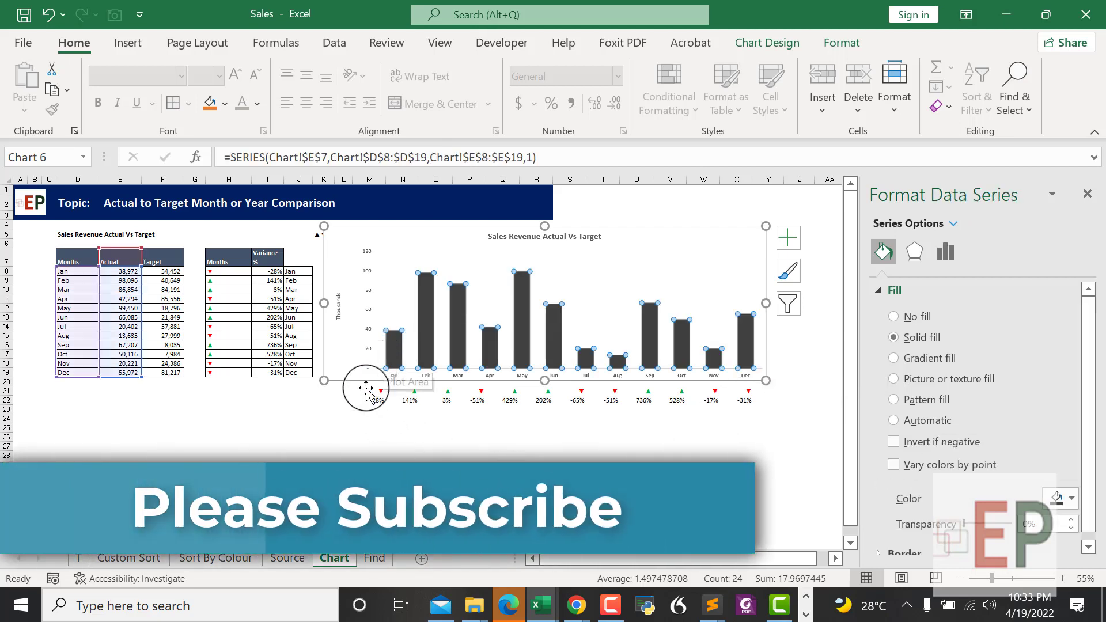
left_click(368, 437)
left_click(381, 354)
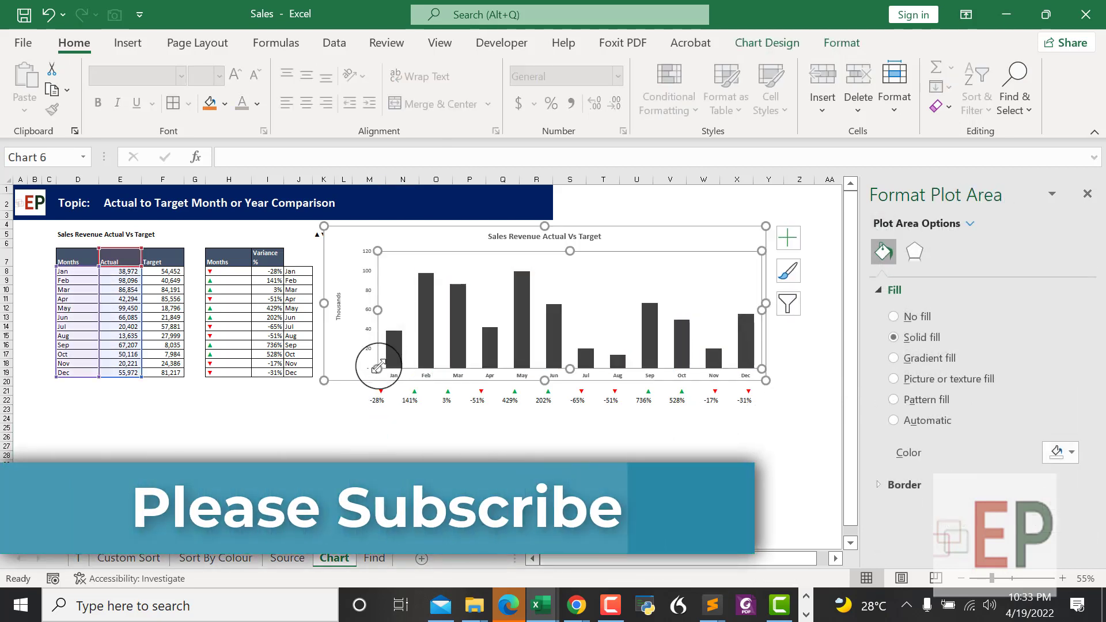
left_click_drag(371, 367, 366, 365)
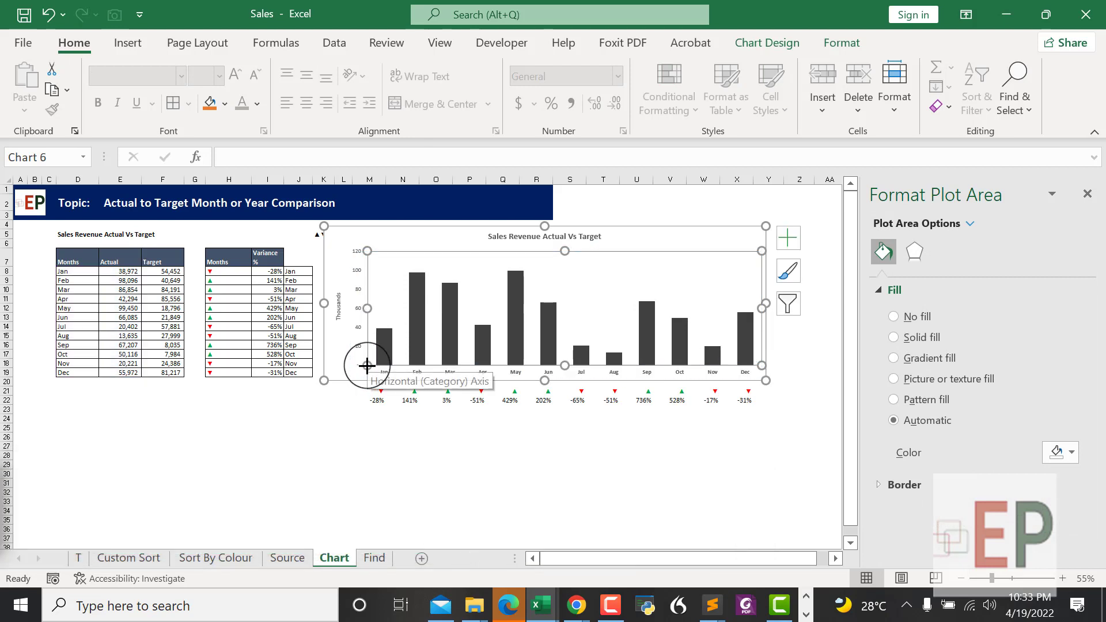
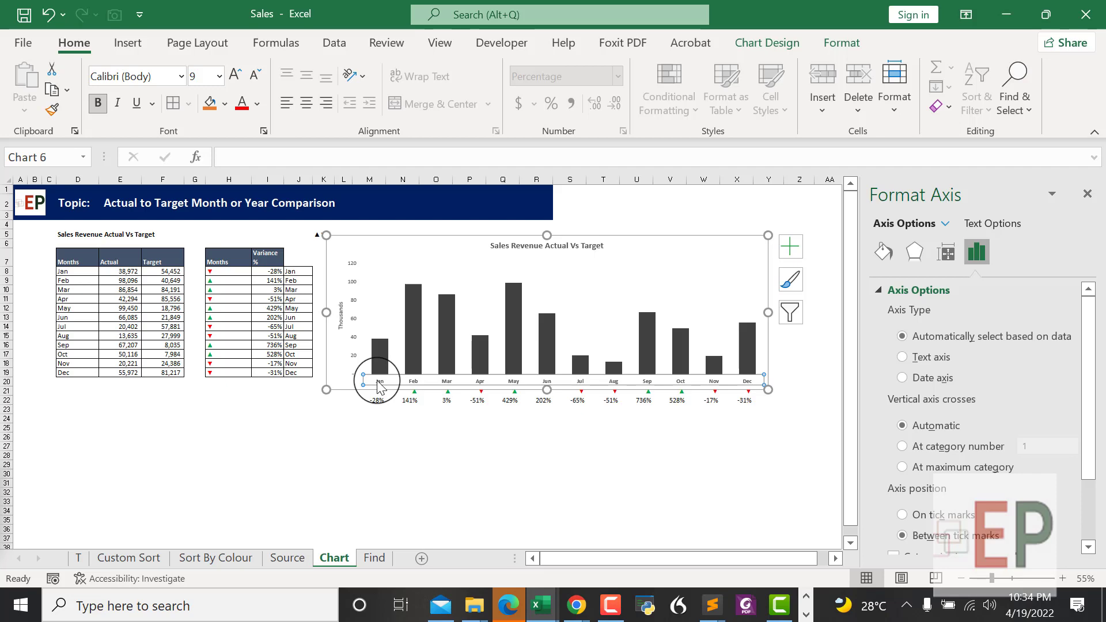
Set the chart's horizontal axis label range to I8:J19 to include the variance percentages along with the months.
right_click(379, 387)
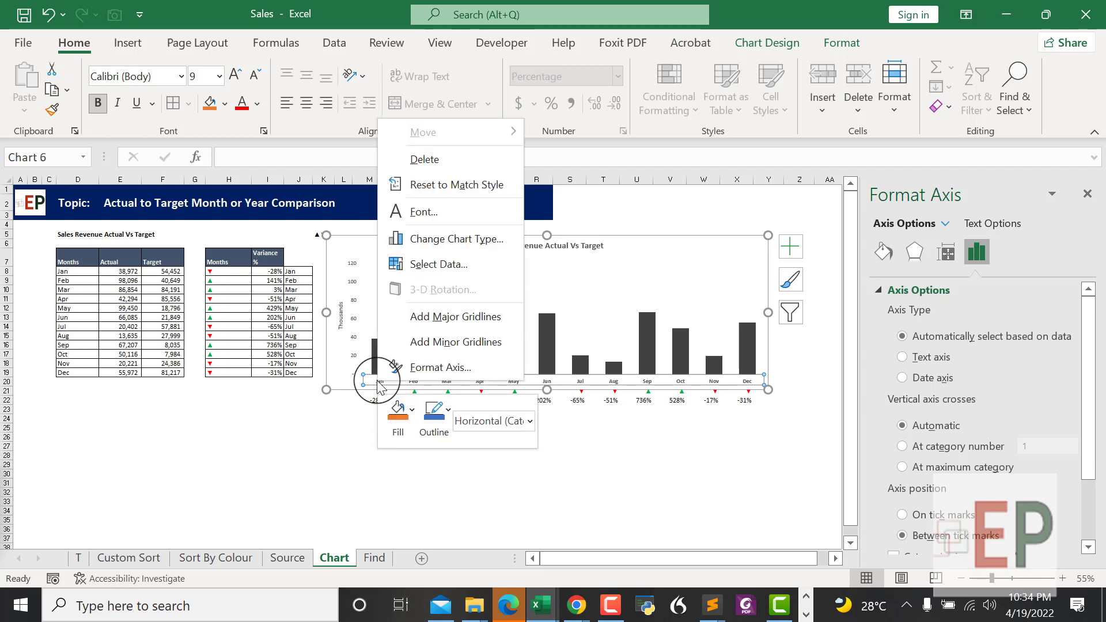
left_click(442, 263)
left_click(816, 190)
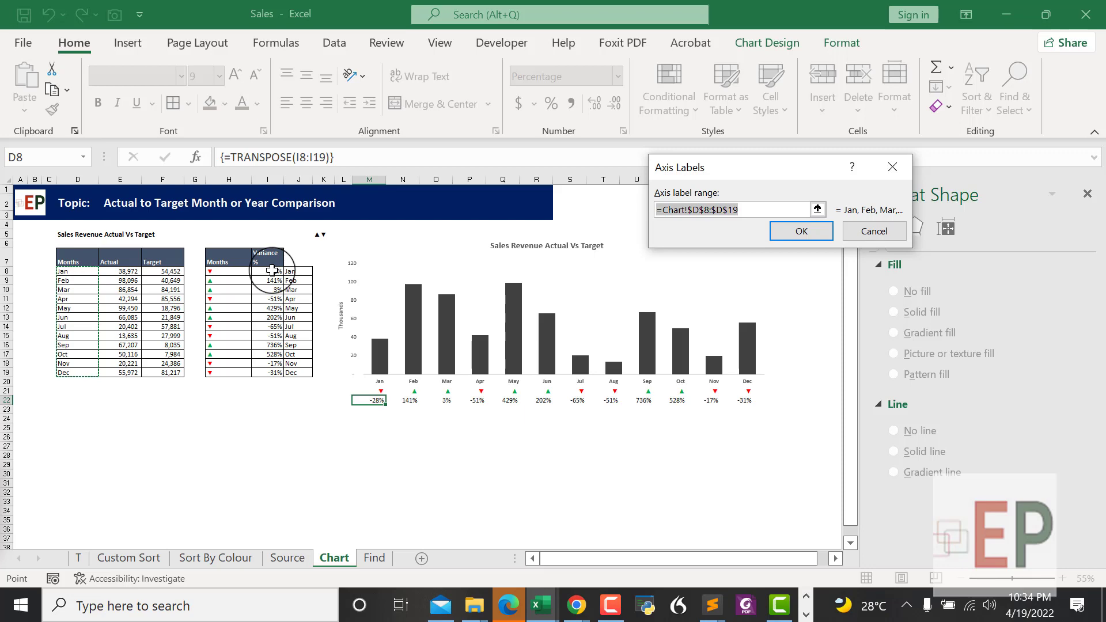
left_click_drag(268, 271, 301, 373)
left_click(798, 228)
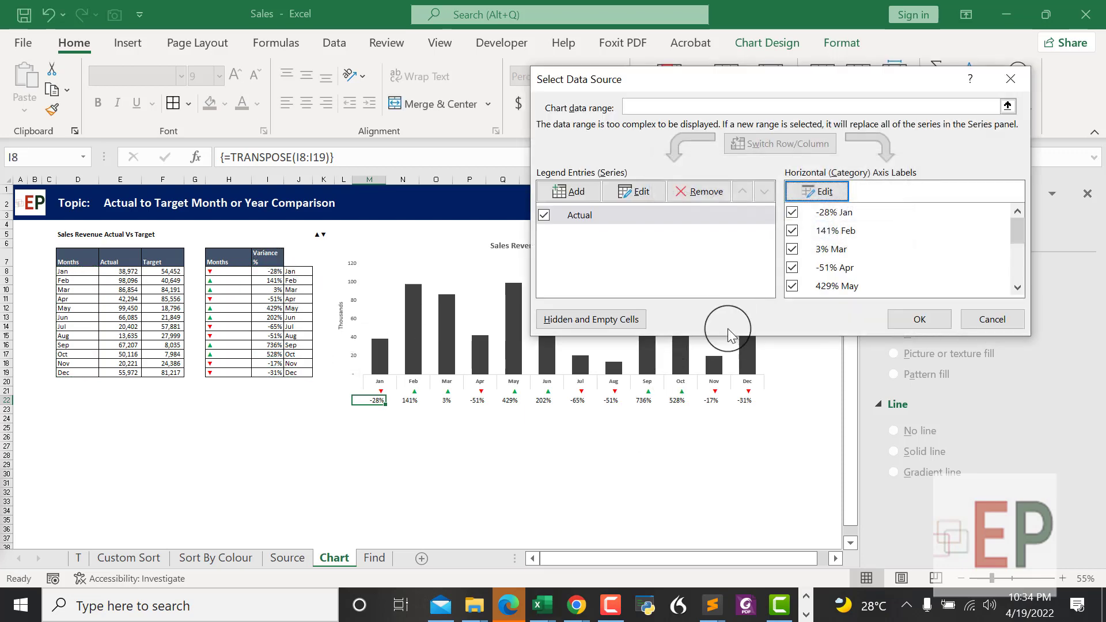
left_click(919, 319)
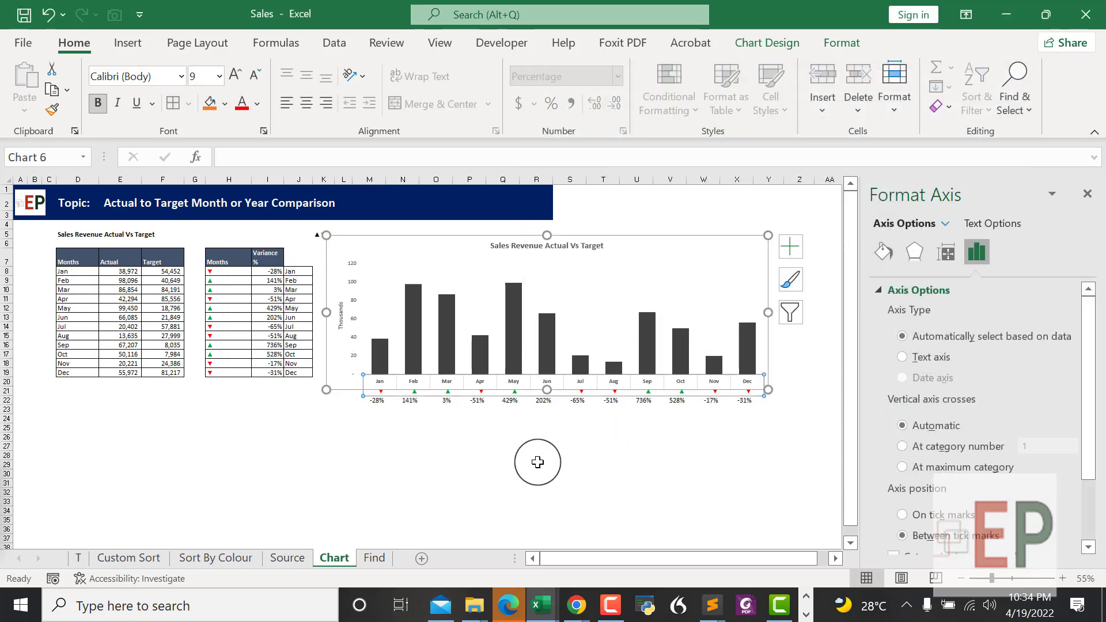
Shrink the plot area and move the chart up slightly so its percentage labels sit above the arrow row.
left_click(755, 366)
mouse_move(754, 366)
left_mouse_down()
mouse_move(701, 326)
mouse_move(753, 369)
left_mouse_up()
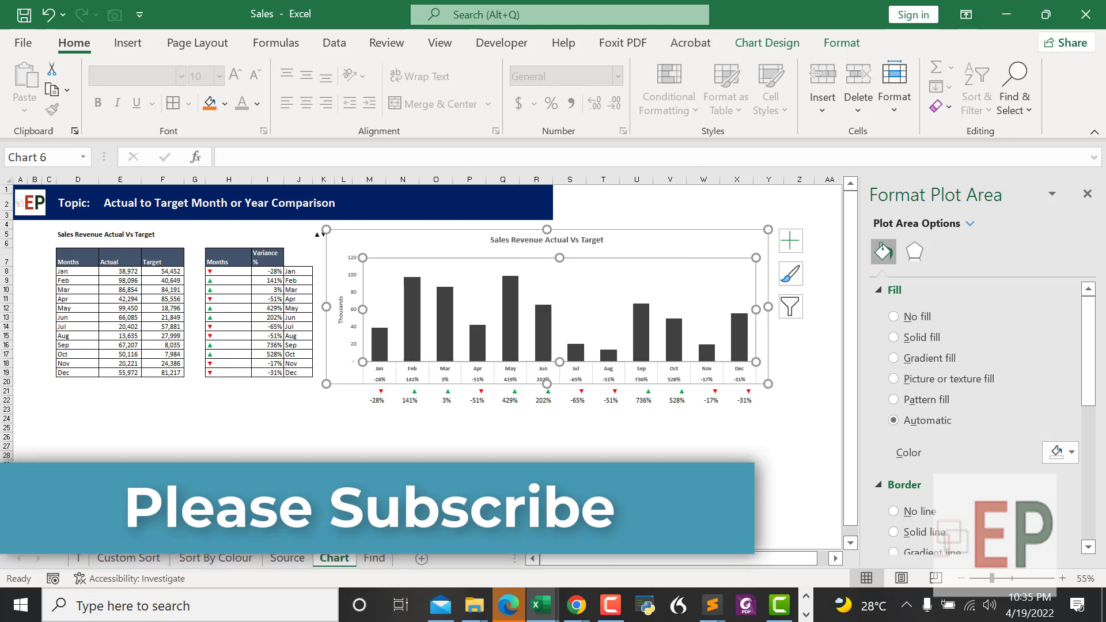
left_click(583, 478)
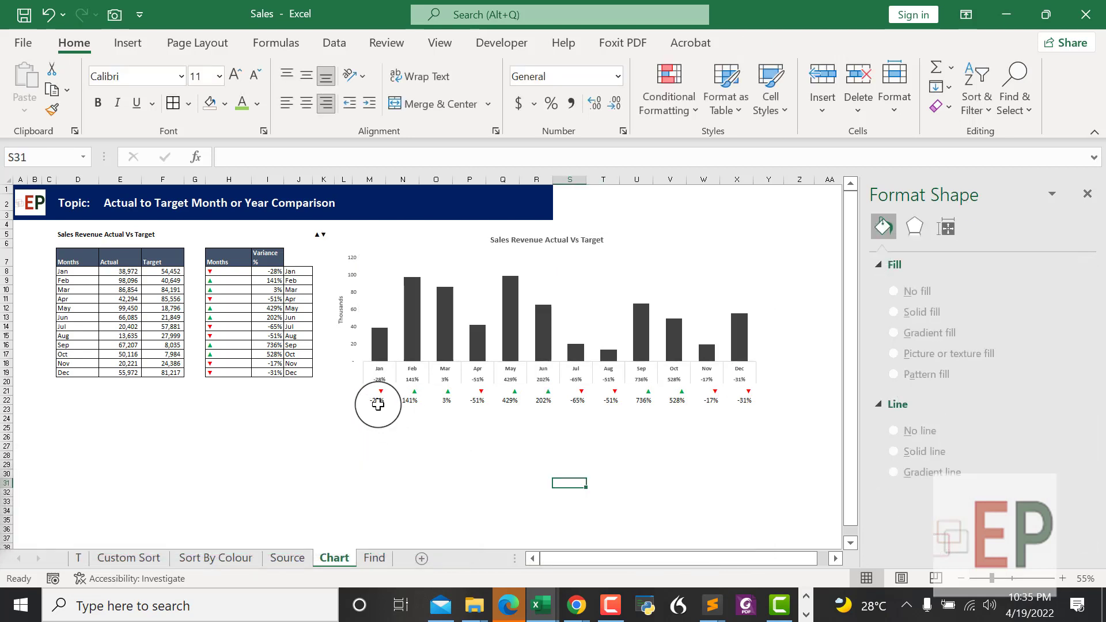
Clear the duplicate variance percentages from M22:X22 below the chart.
left_click_drag(377, 404, 745, 402)
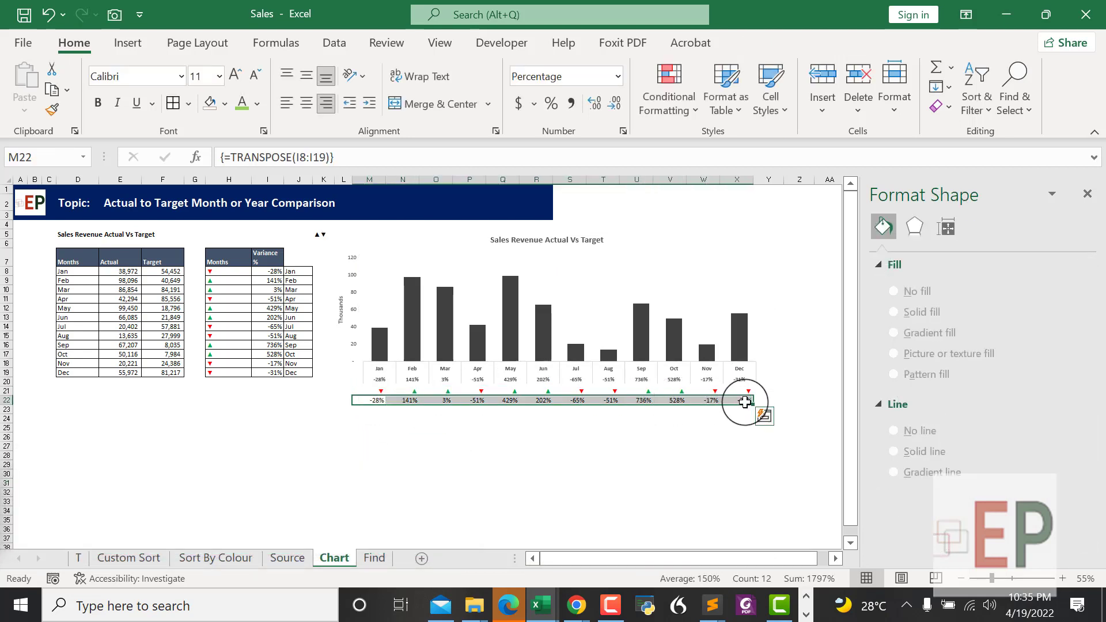
key("Delete")
left_click(610, 464)
Reduce the plot area's width and height slightly from its lower-right corner.
left_click(458, 340)
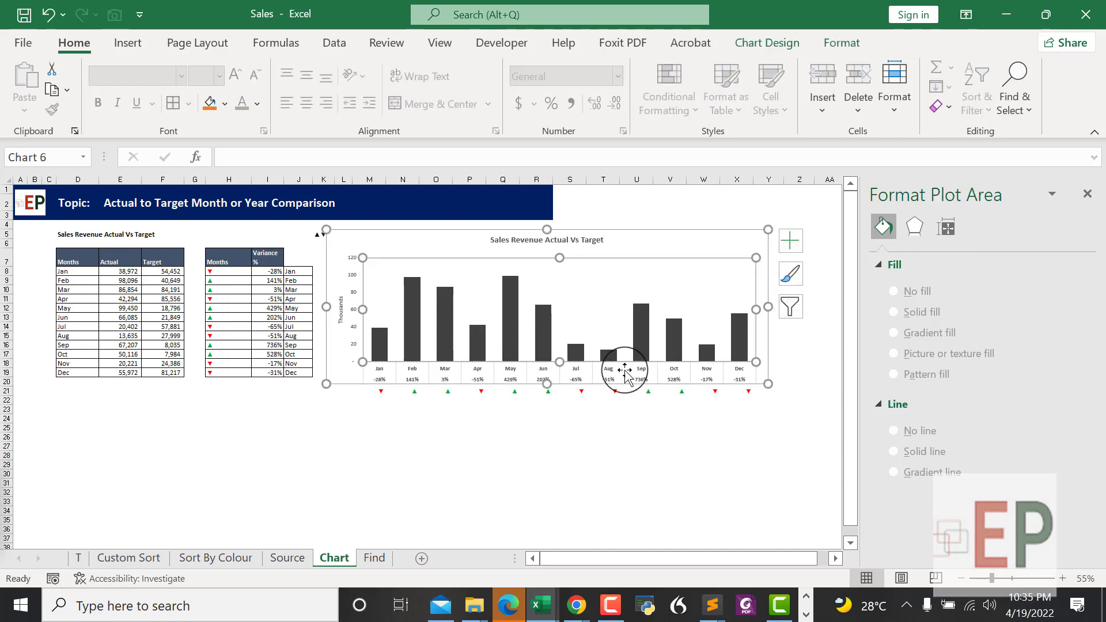
left_click_drag(756, 362, 751, 353)
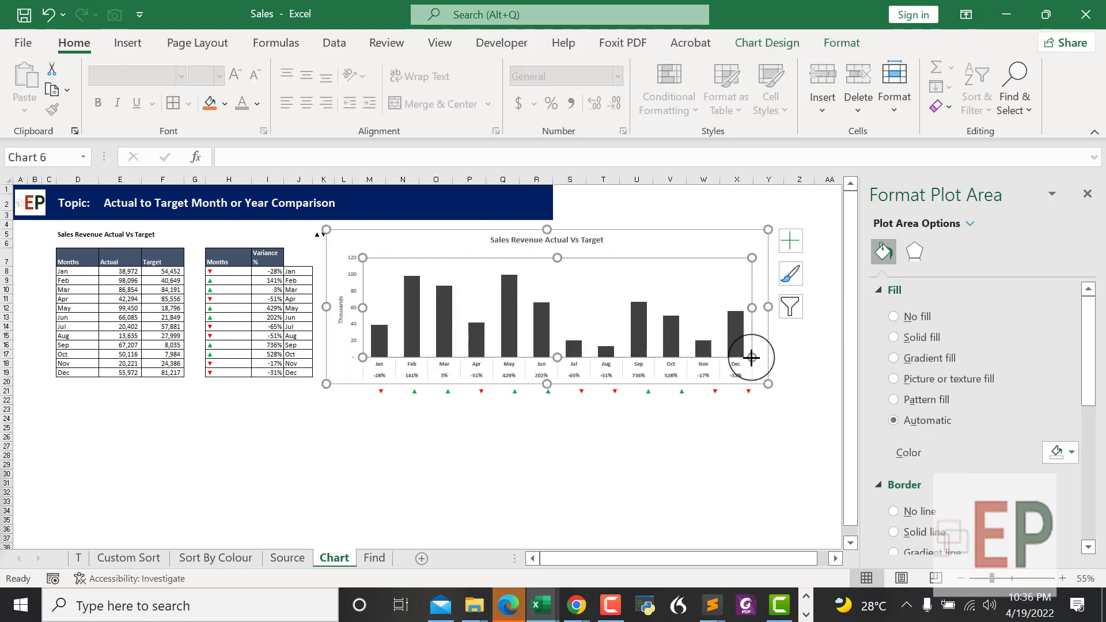
left_click(673, 435)
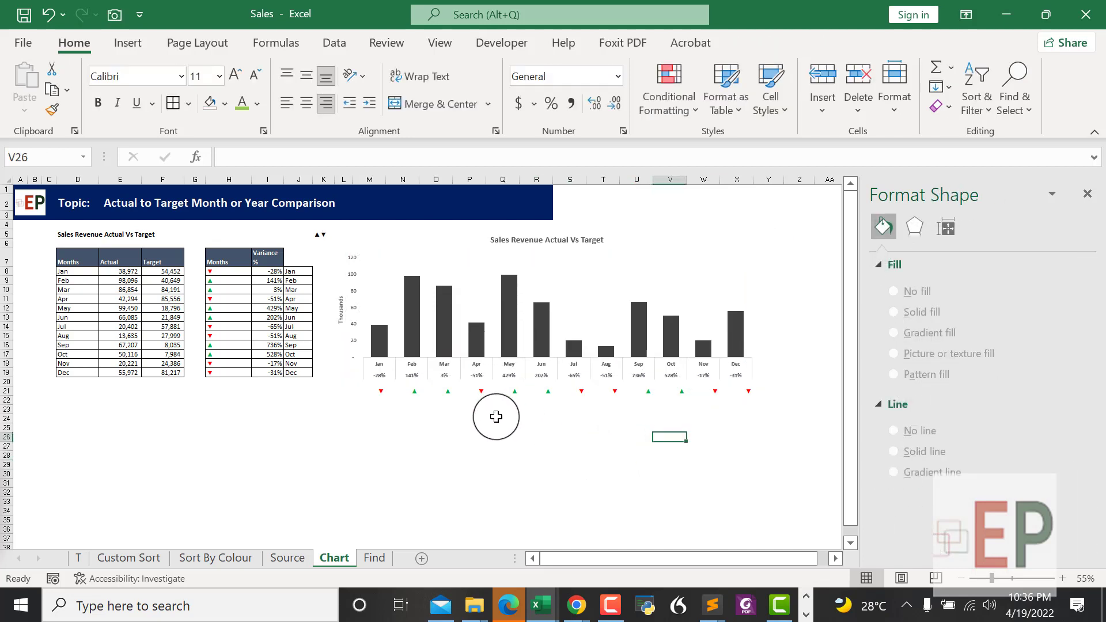
Examine how the chart's columns and percentage labels line up with the variance arrows, with the formatting pane closed.
left_click(366, 334)
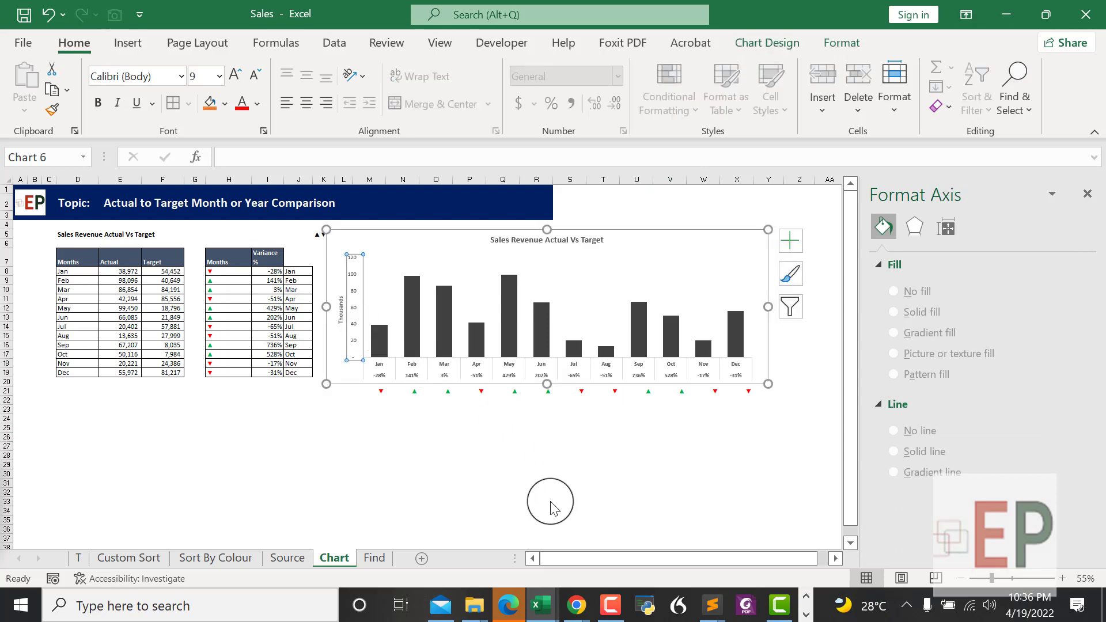
scroll(570, 483, "up", 1)
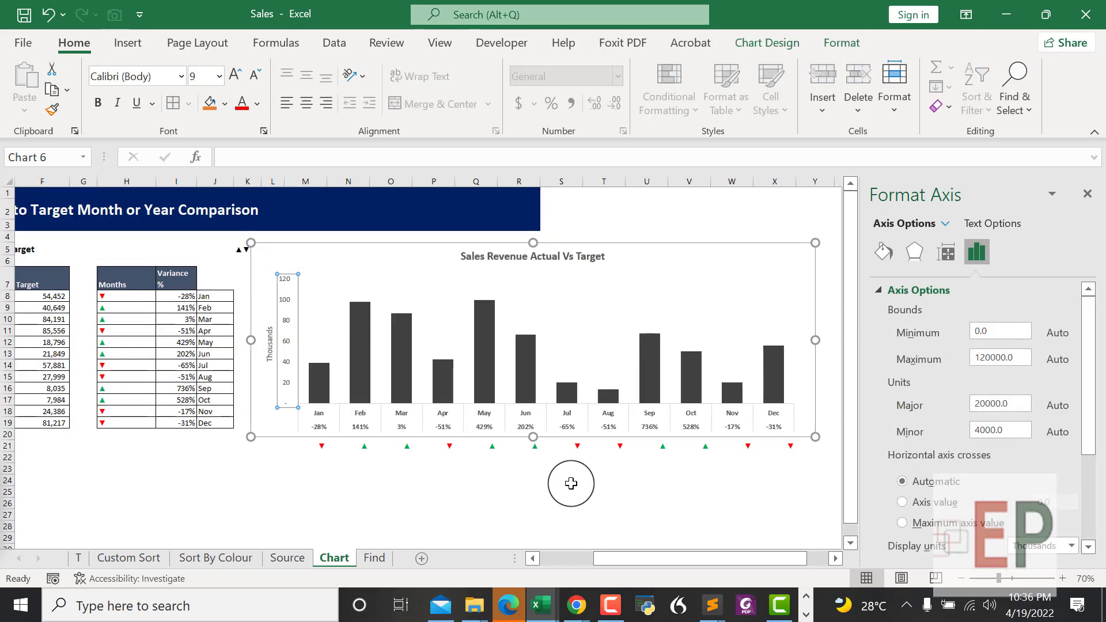
left_click(1087, 194)
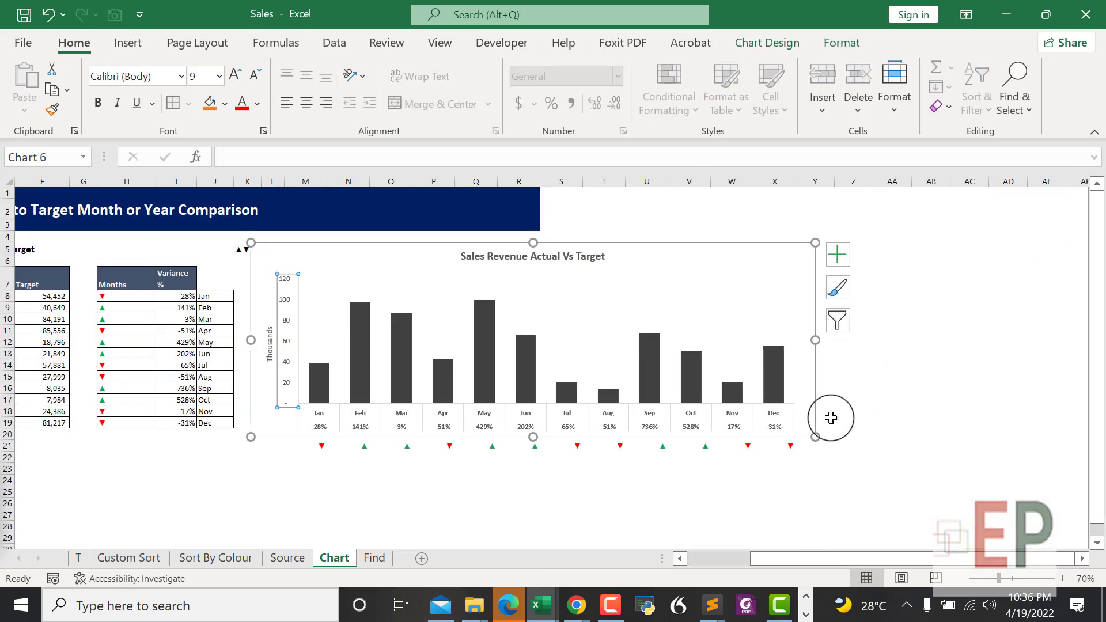
left_click(888, 433)
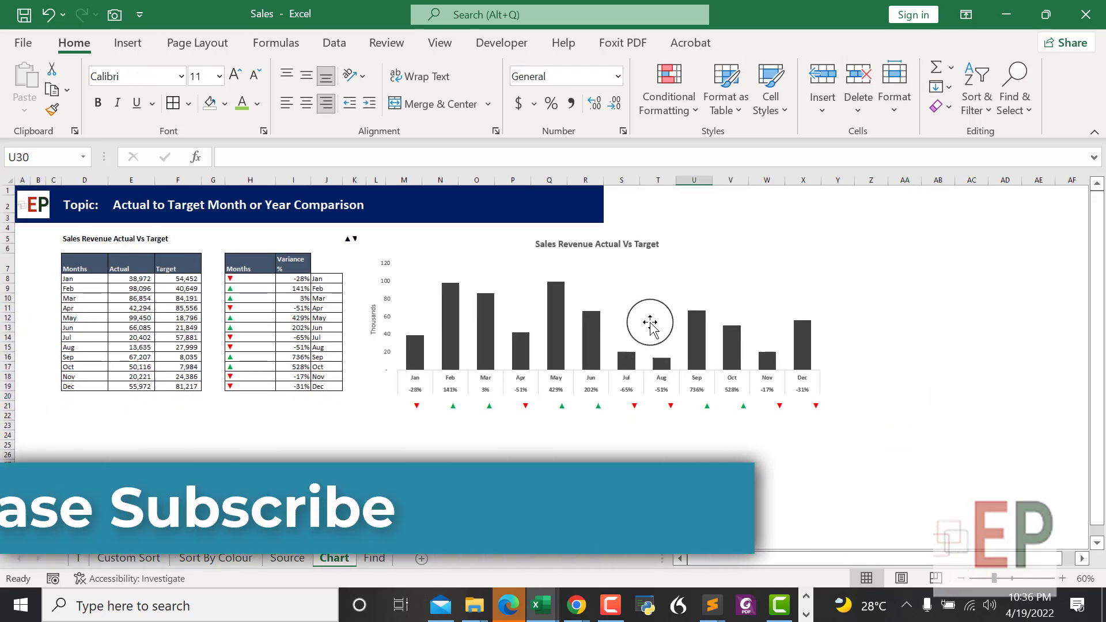
left_click(833, 378)
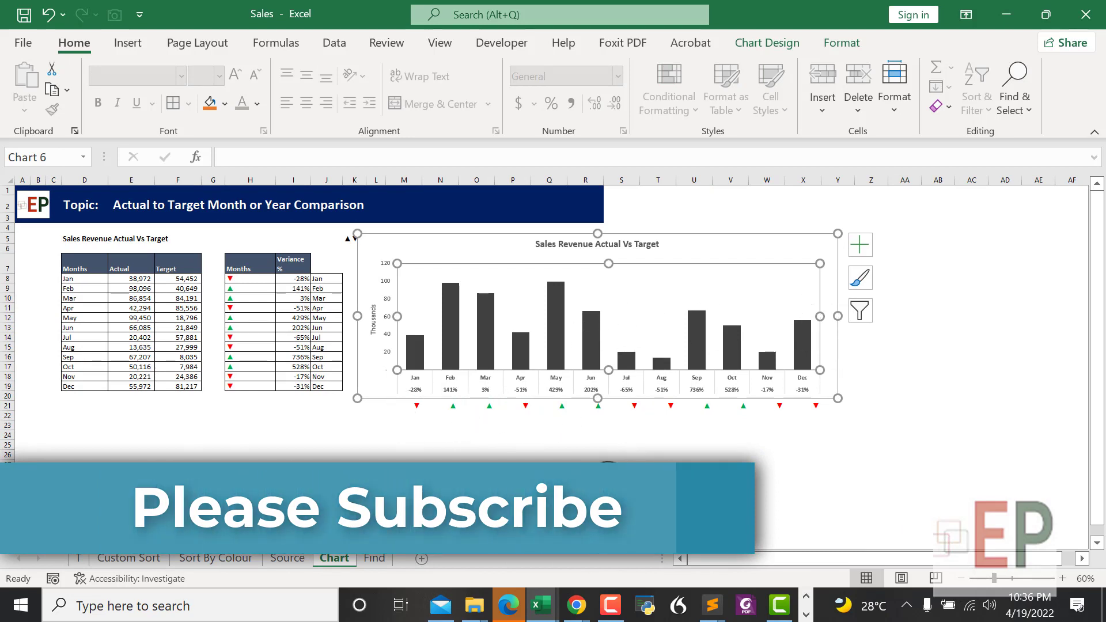
left_click(605, 482)
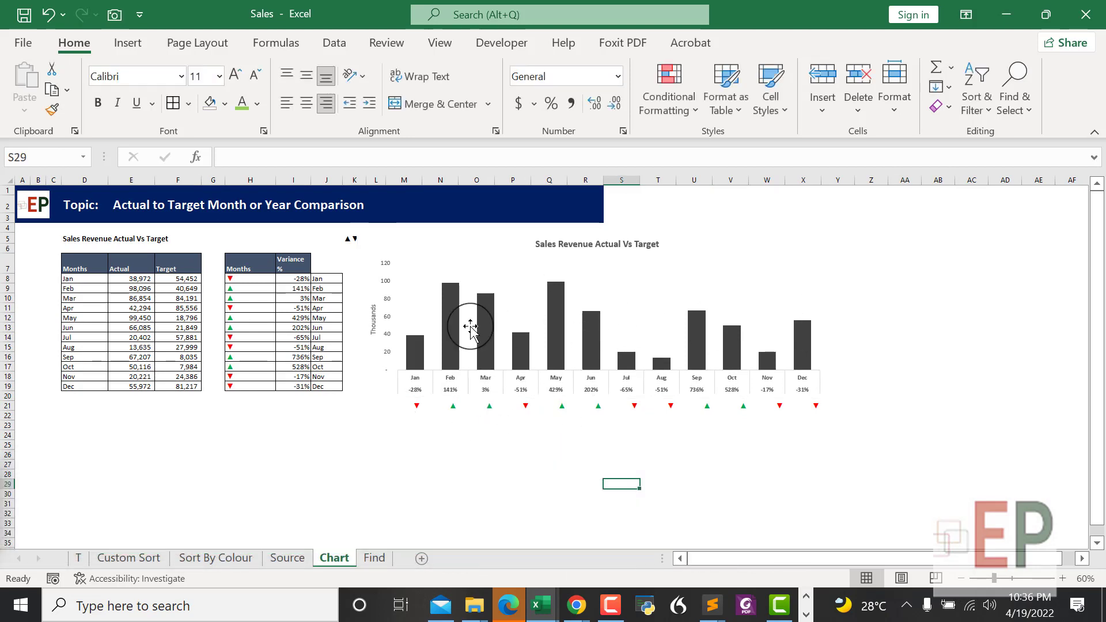
left_click_drag(388, 524, 378, 514)
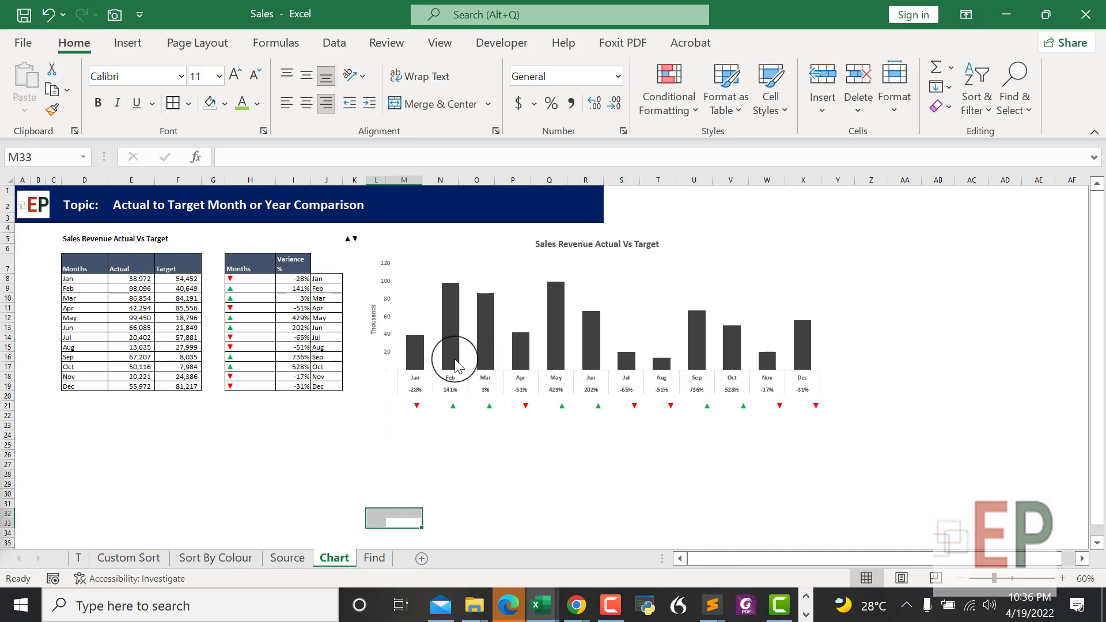
left_click(481, 473)
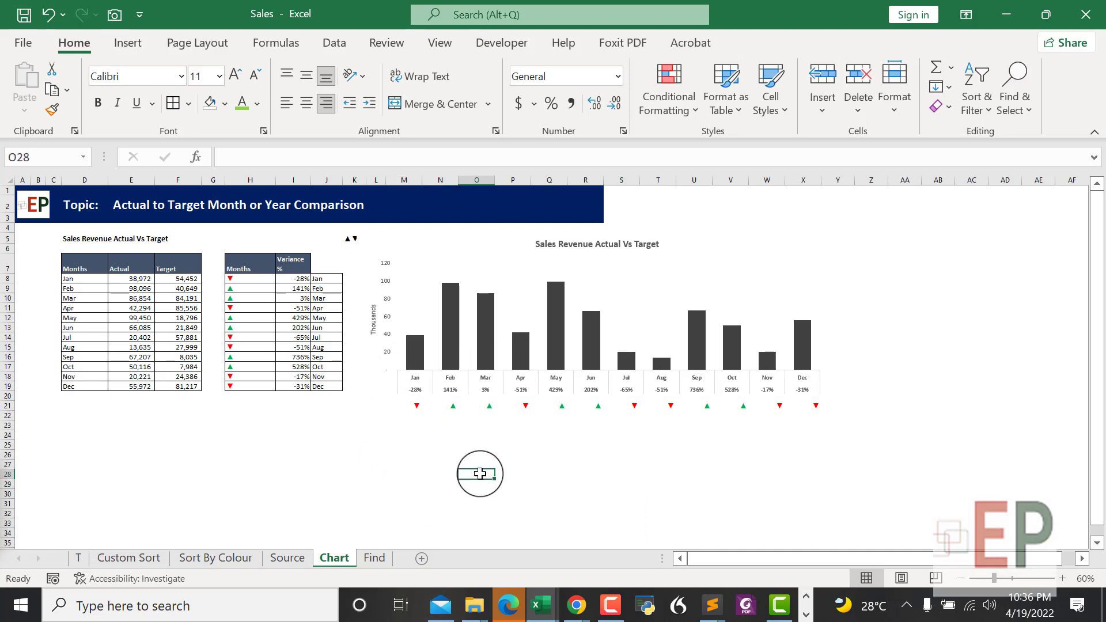
Review the display units options for the chart's vertical axis and leave them as they are.
left_click(595, 321)
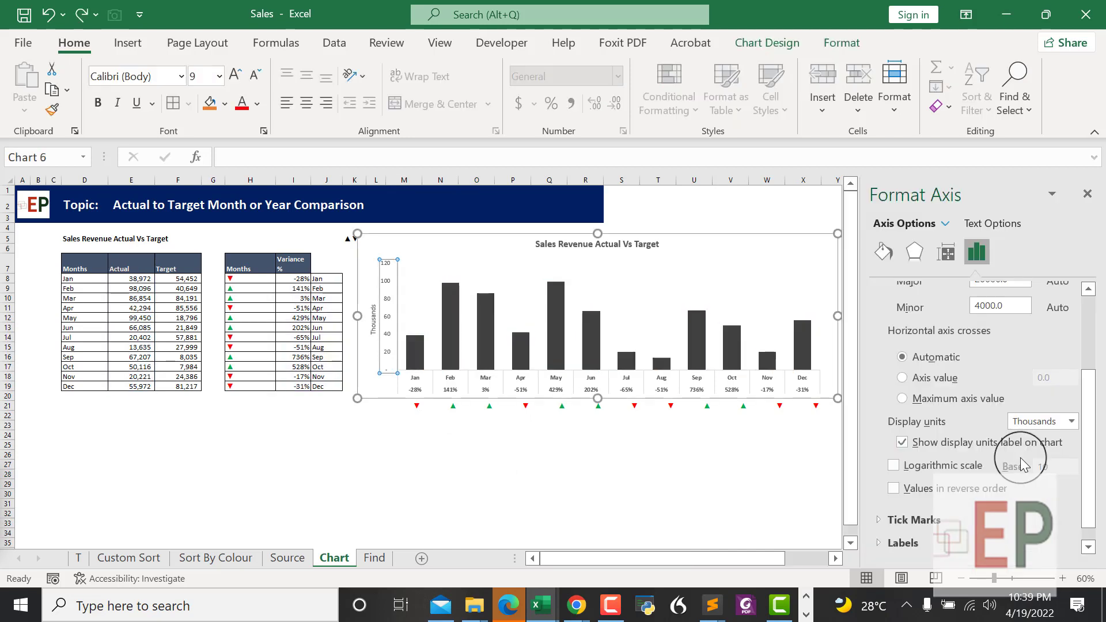
scroll(1008, 471, "down", 1)
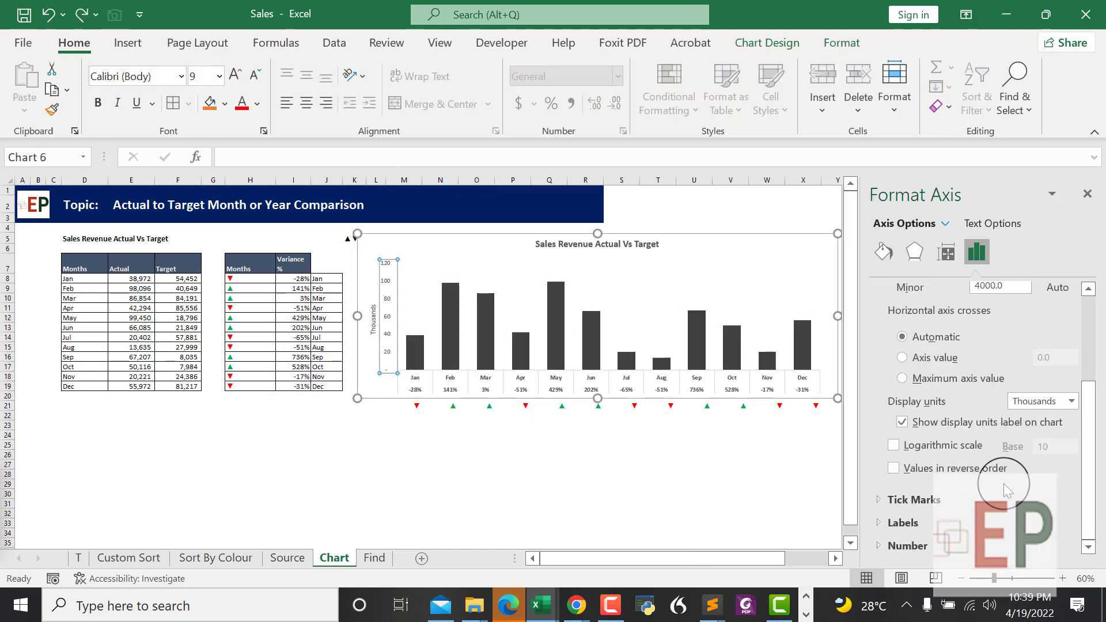
scroll(1007, 471, "up", 1)
scroll(1006, 473, "down", 1)
left_click(1070, 401)
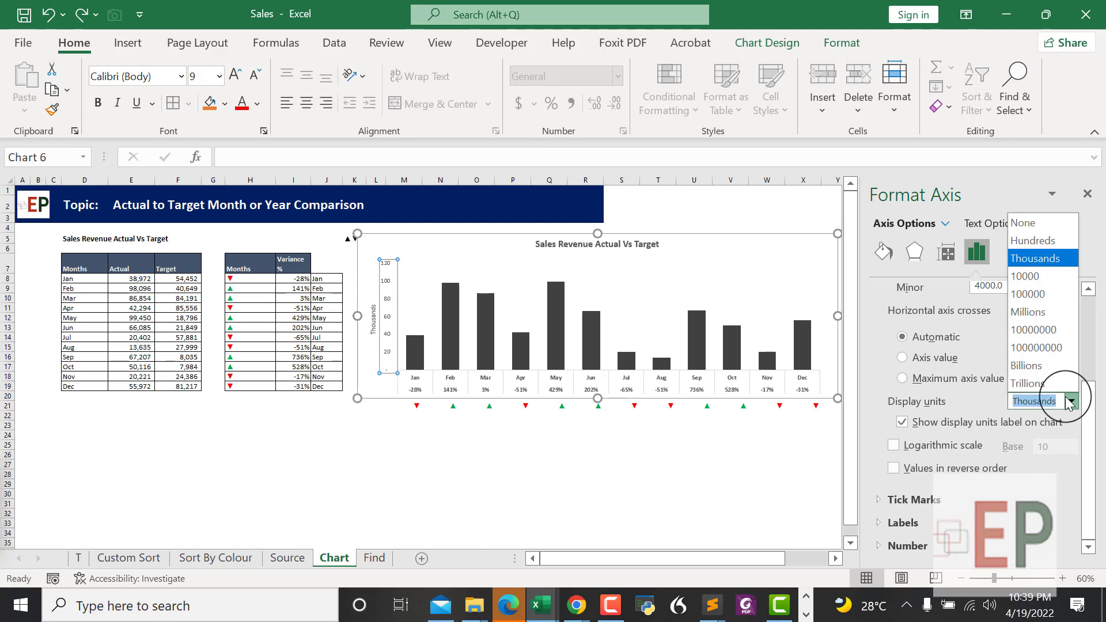
left_click(1013, 512)
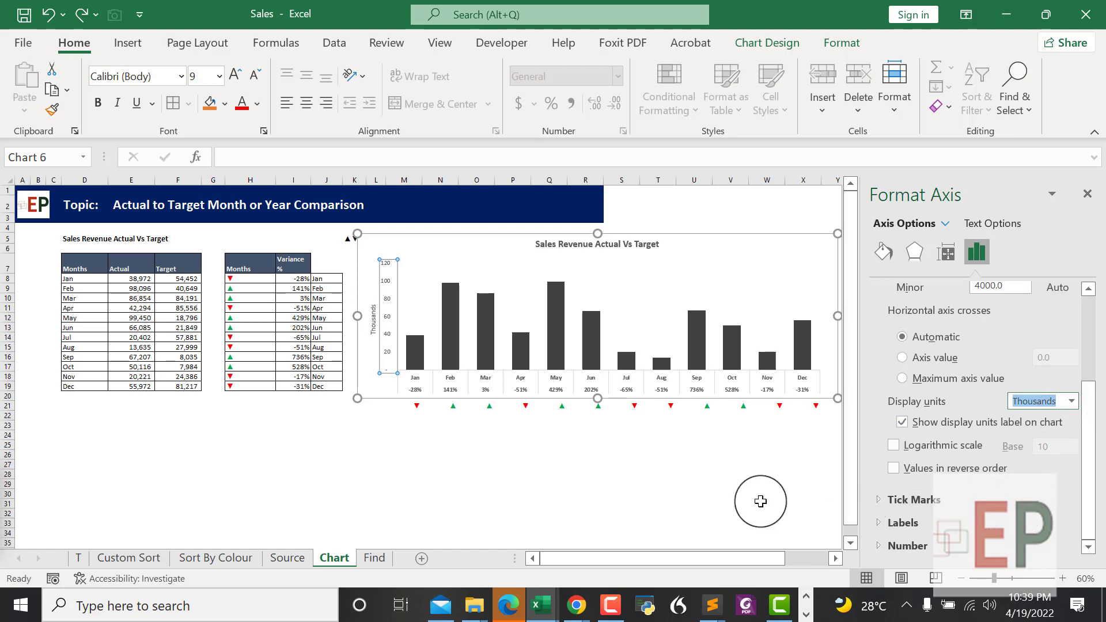
left_click(702, 493)
left_click(1086, 194)
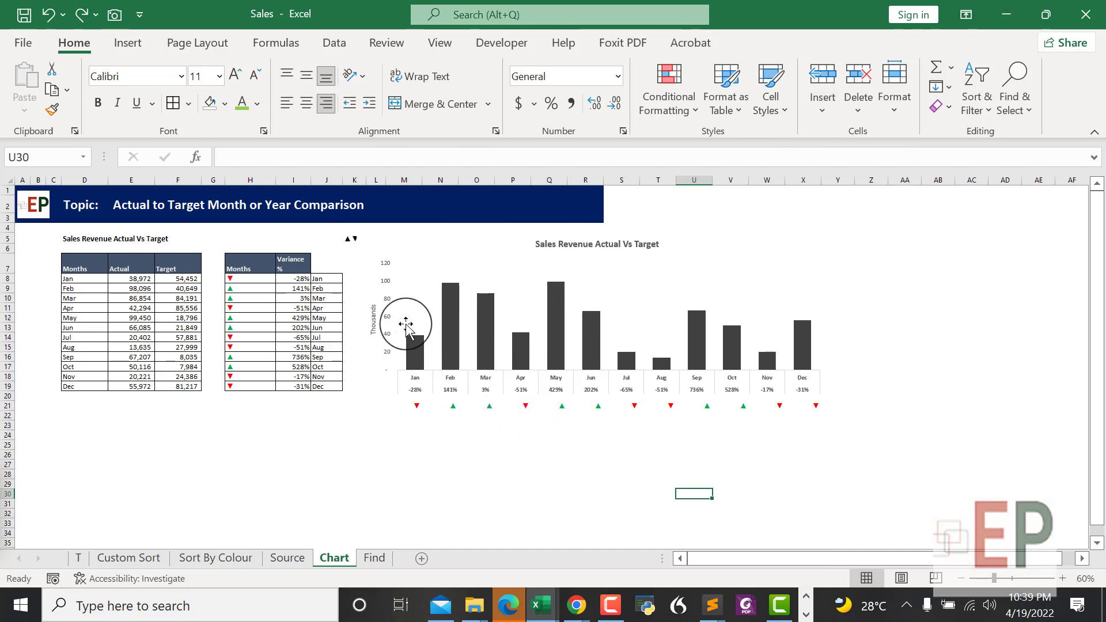
Delete the vertical value axis from the sales chart.
left_click(390, 304)
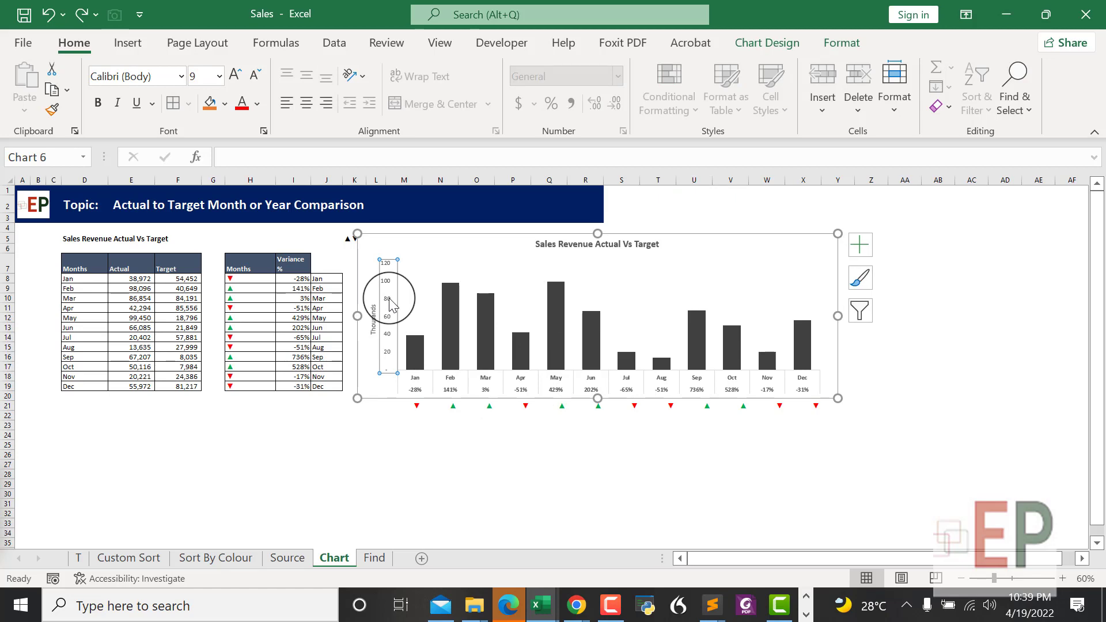
scroll(389, 304, "up", 1)
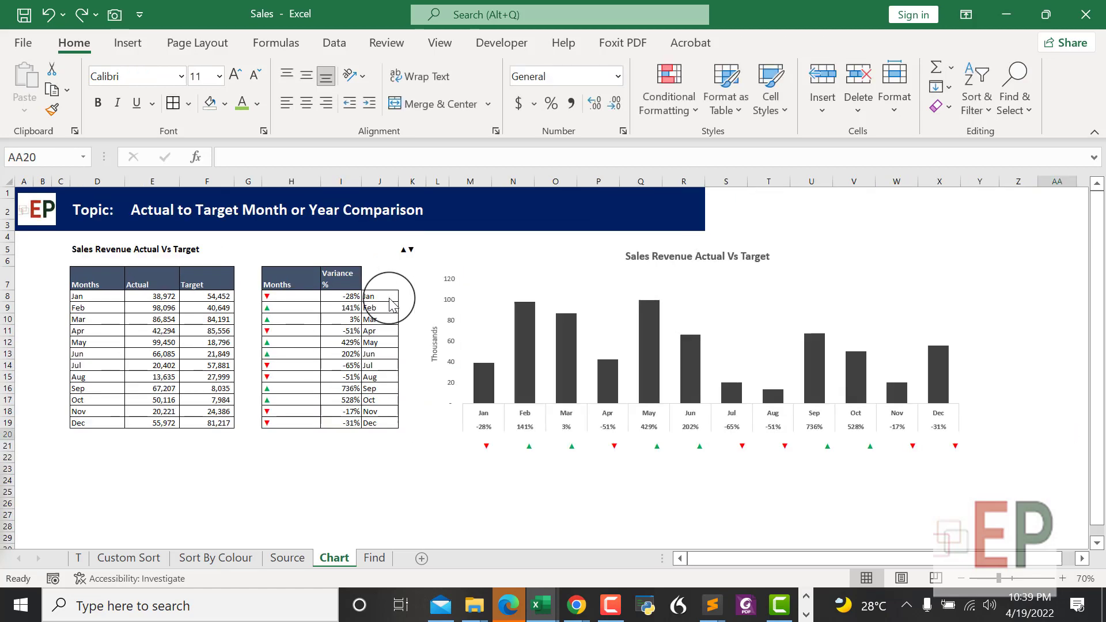
scroll(390, 304, "down", 1)
left_click(384, 300)
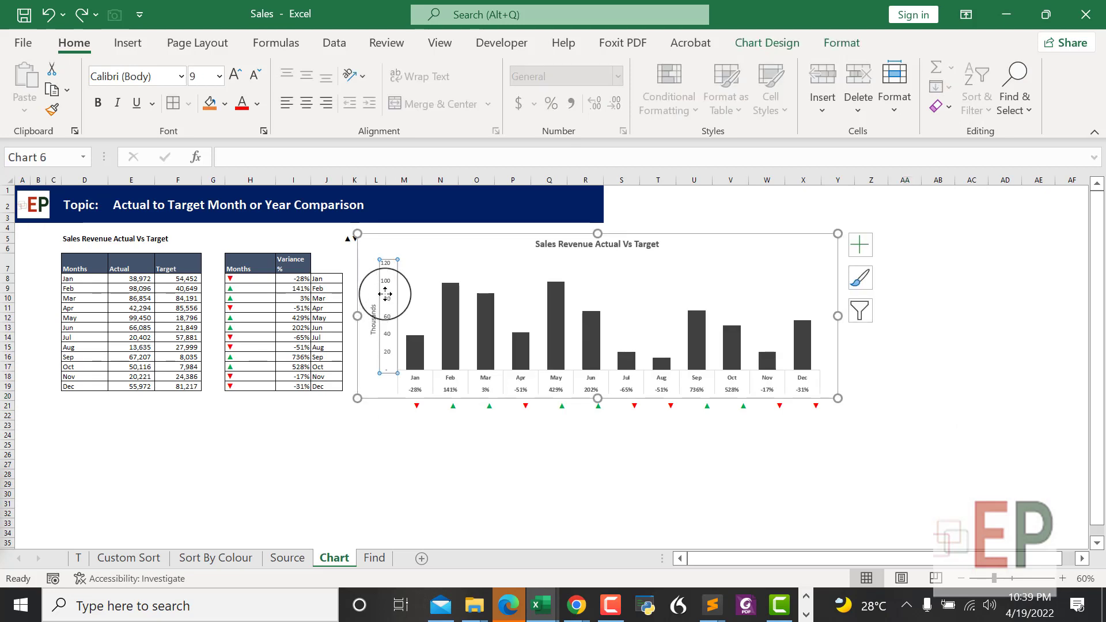
left_click(420, 397)
key("Delete")
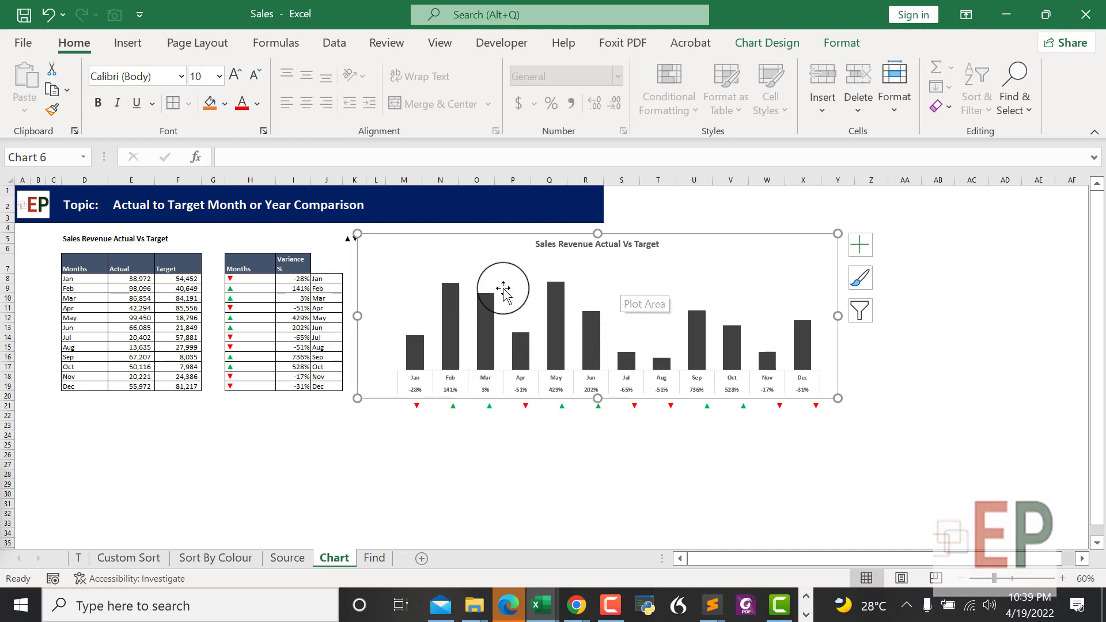
Add data labels at the outside end of the actual sales columns in the chart.
left_click(490, 314)
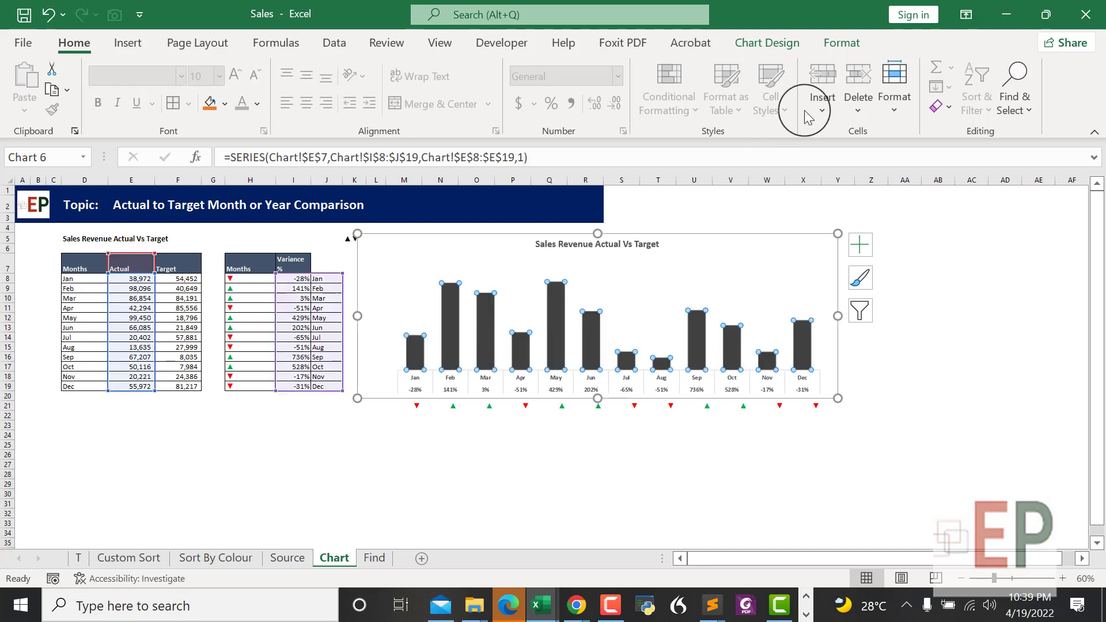
left_click(787, 48)
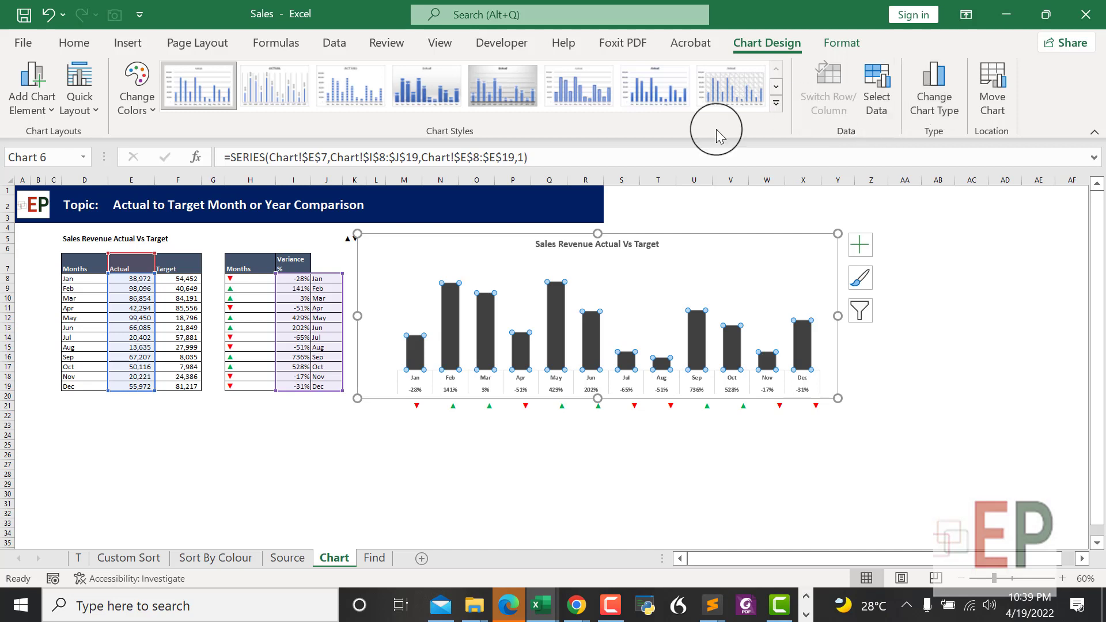
left_click(46, 105)
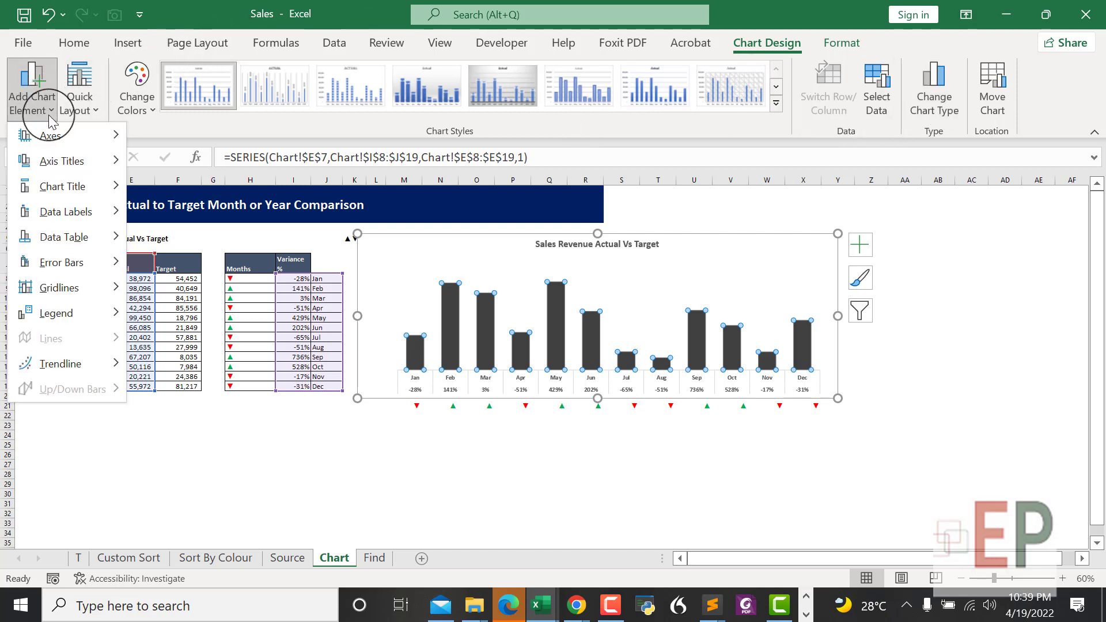
mouse_move(68, 141)
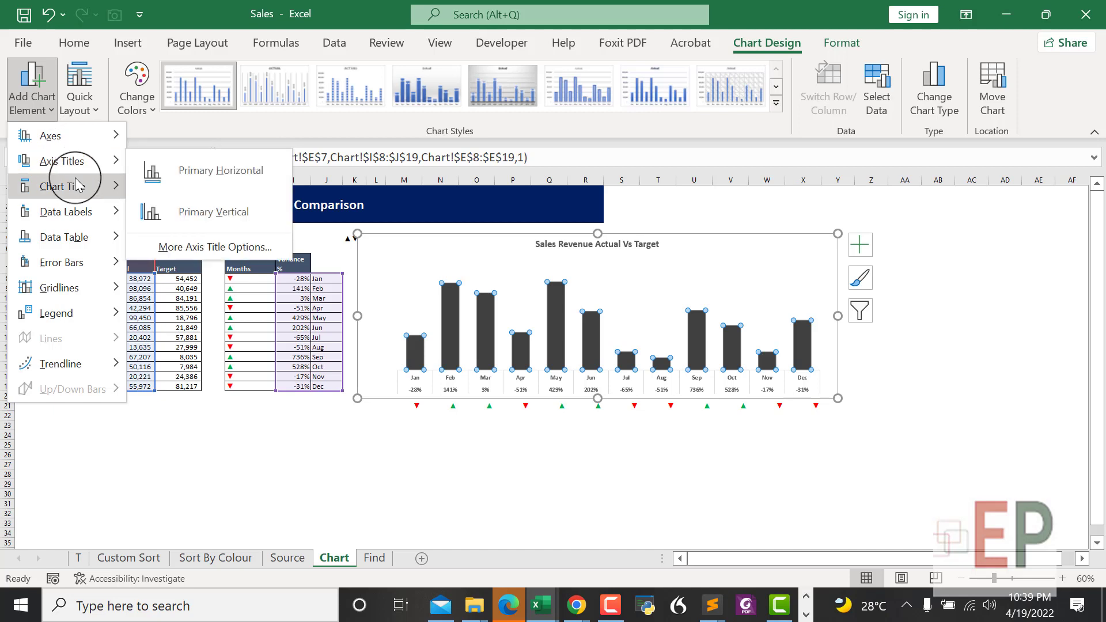
mouse_move(77, 190)
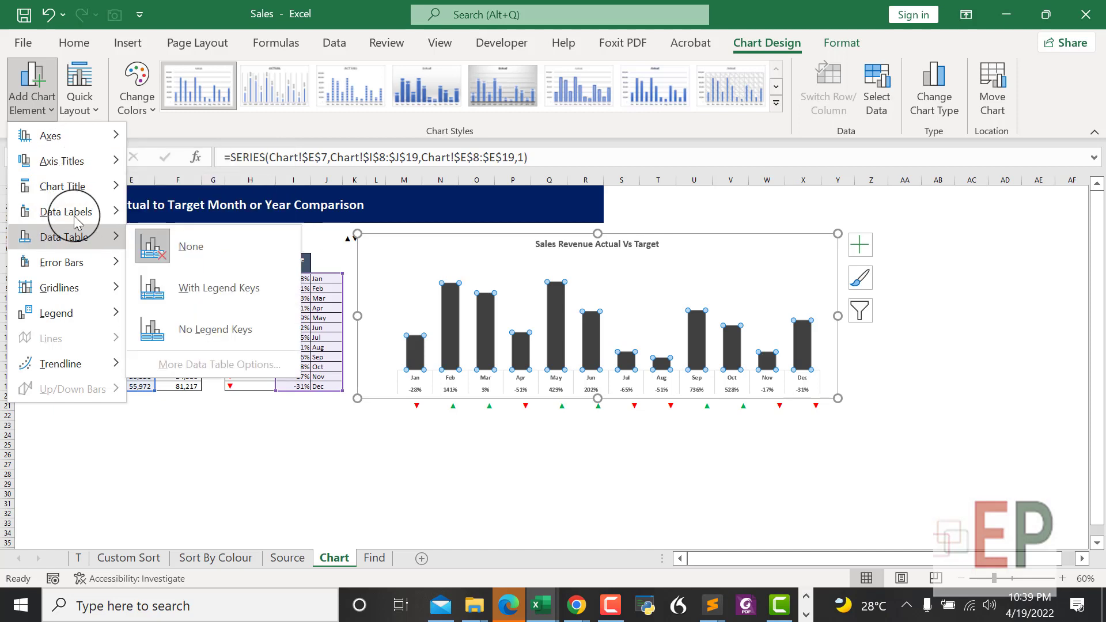
mouse_move(84, 234)
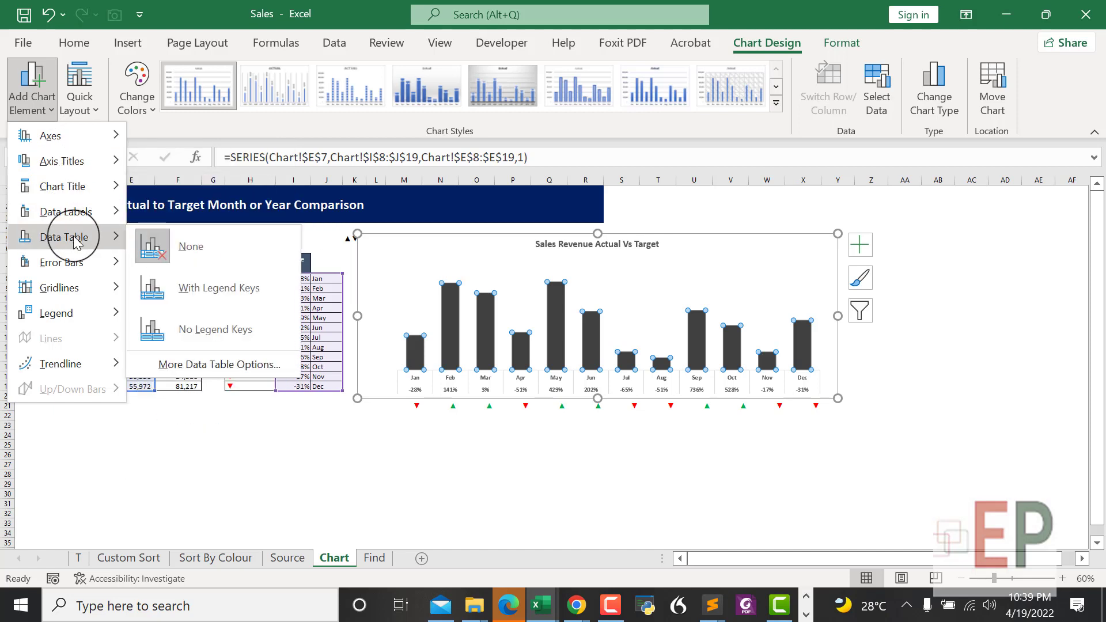
mouse_move(69, 257)
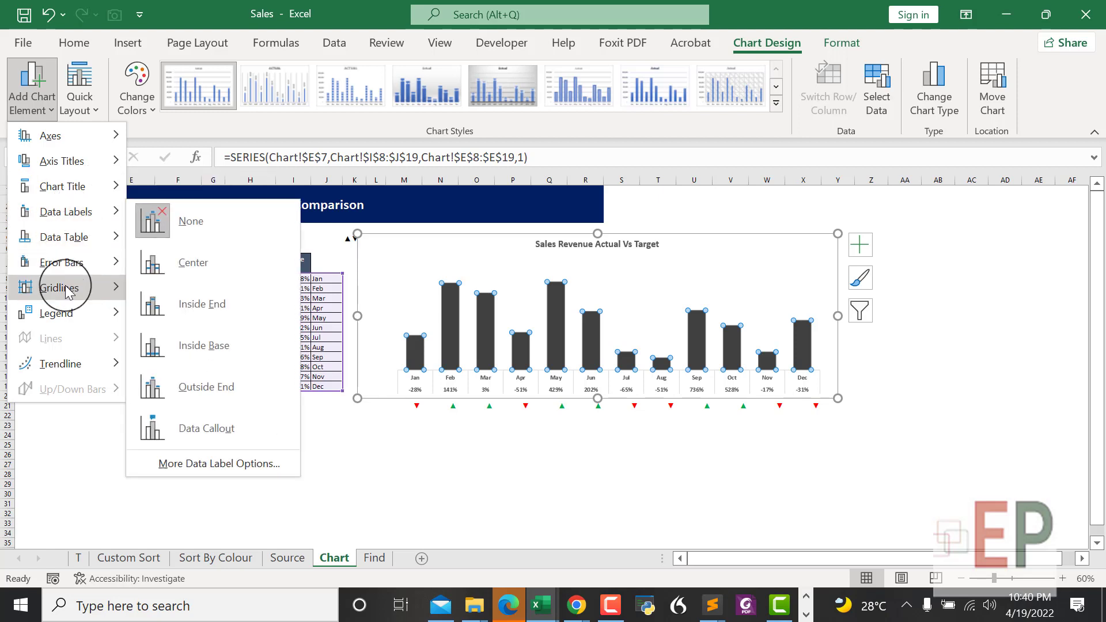
mouse_move(67, 319)
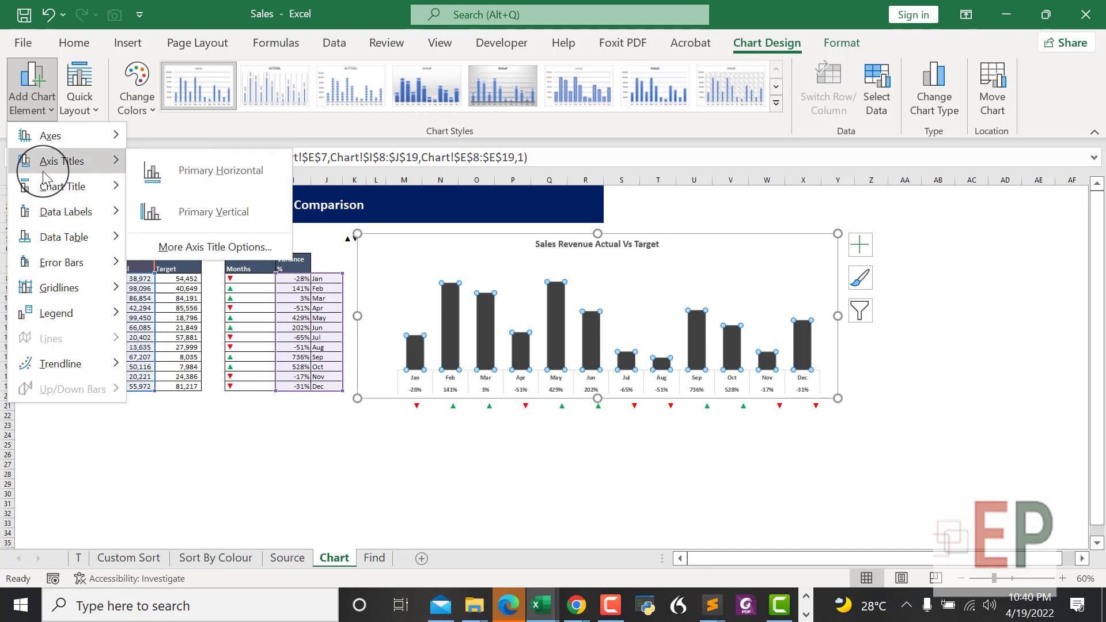
mouse_move(72, 212)
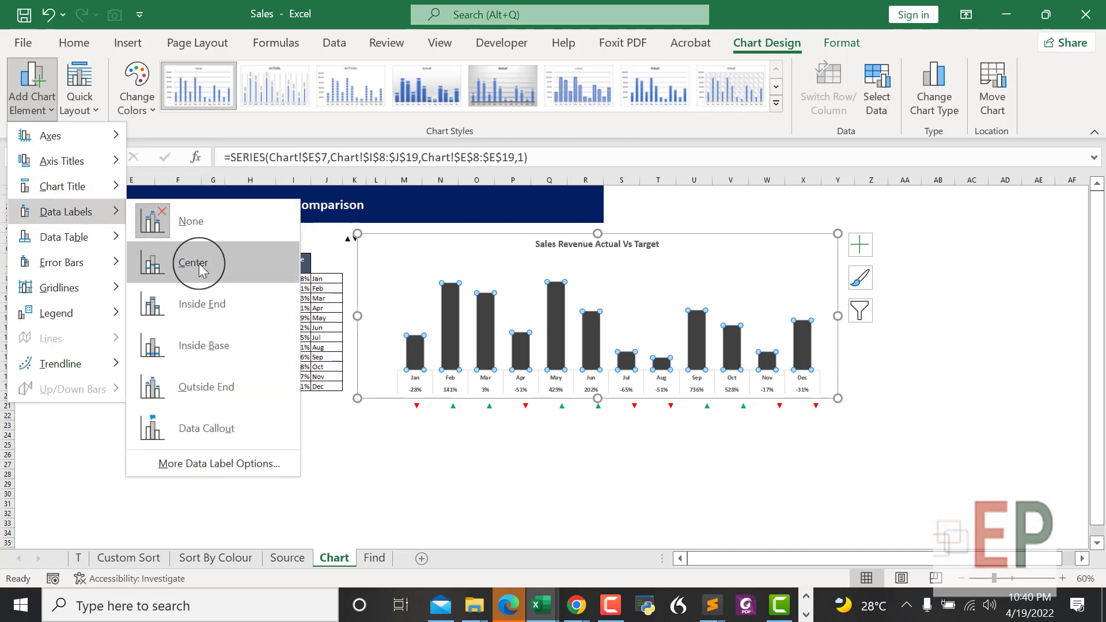
left_click(198, 387)
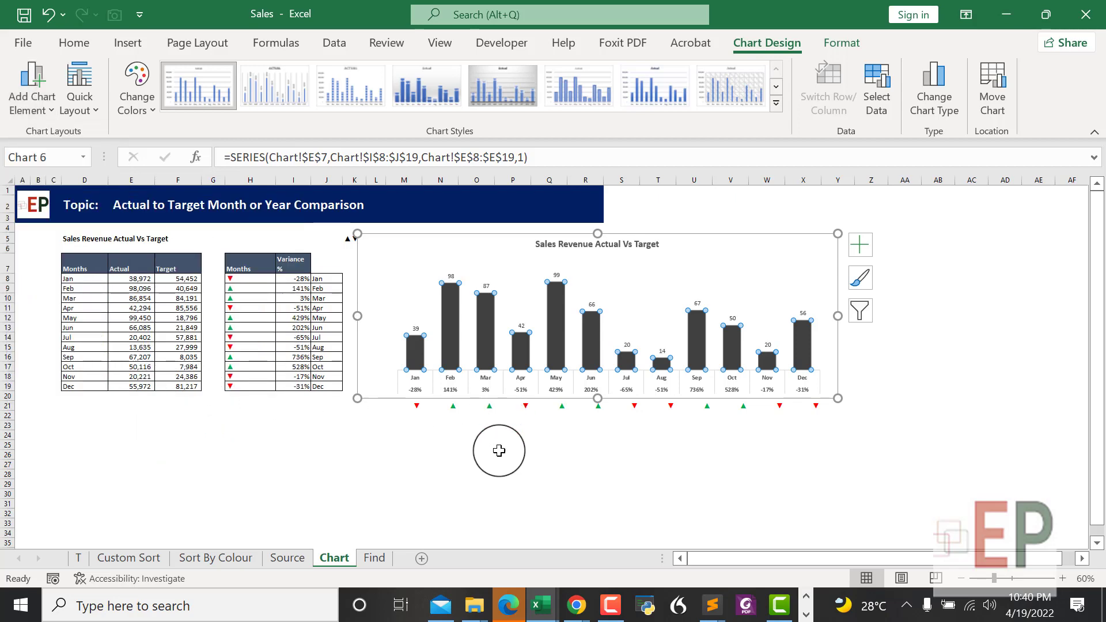
left_click(496, 457)
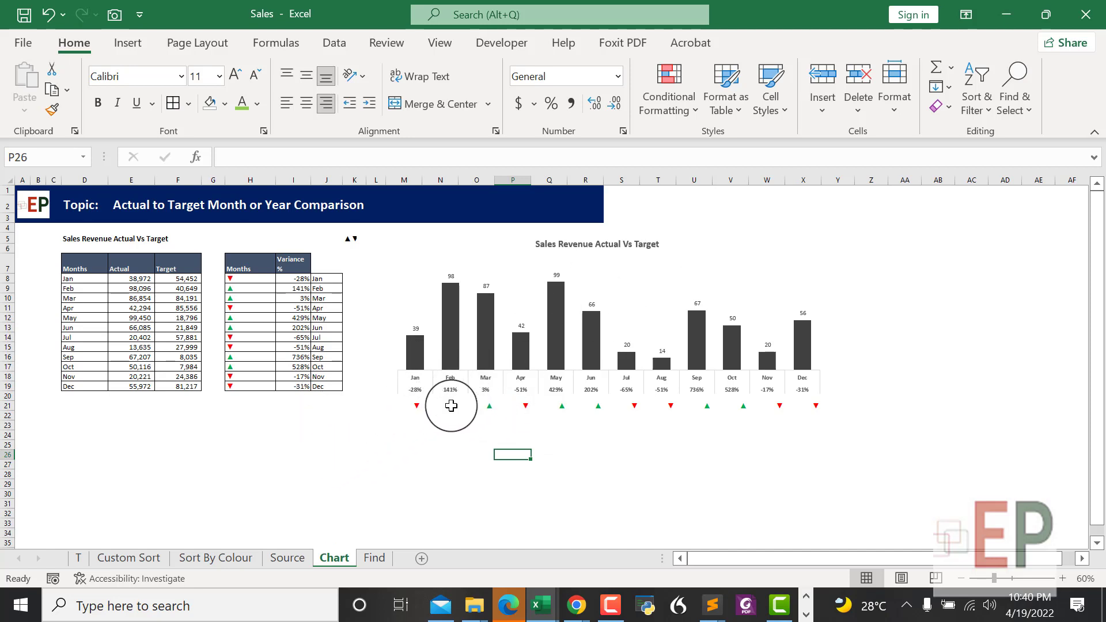
left_click_drag(406, 406, 820, 406)
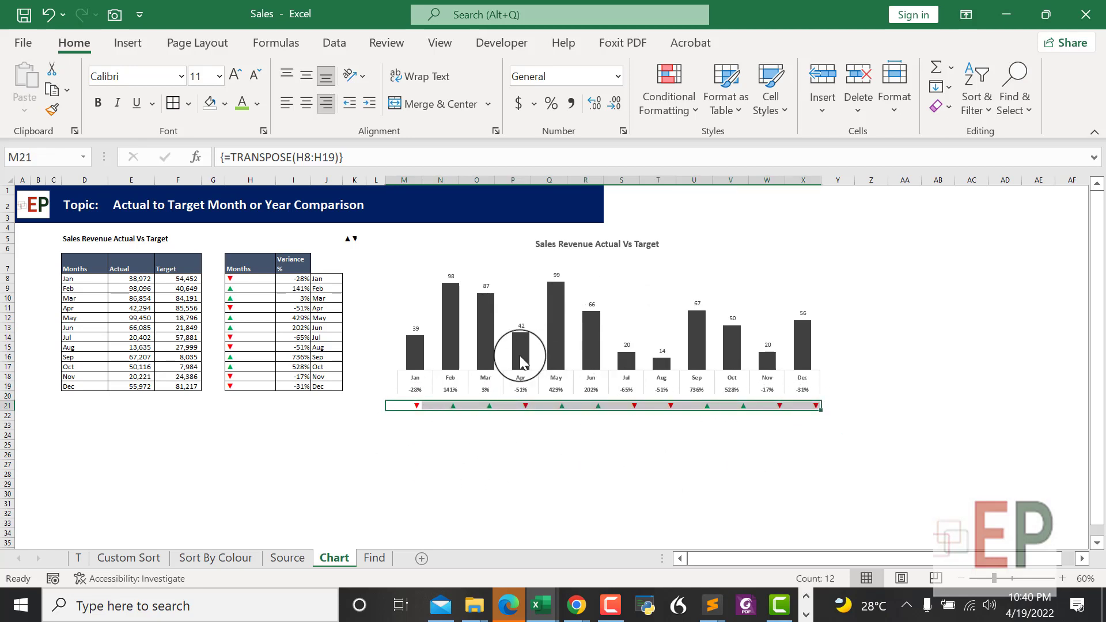
left_click(550, 504)
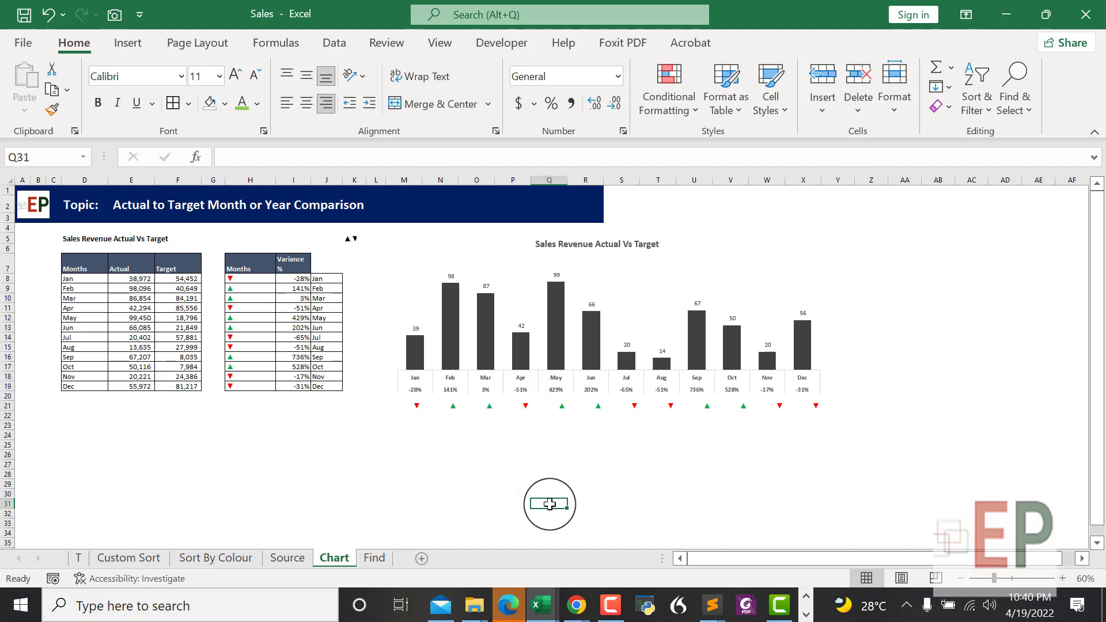
left_click(328, 454)
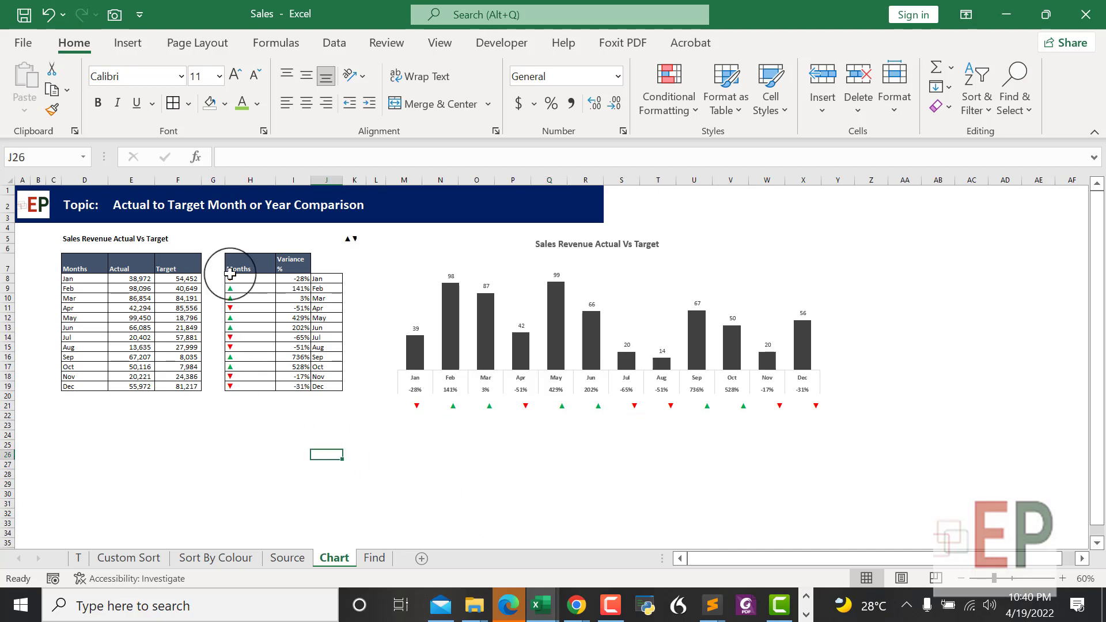
Widen the blank column G between the Target column and the arrow column slightly.
left_click(185, 278)
left_click(213, 279)
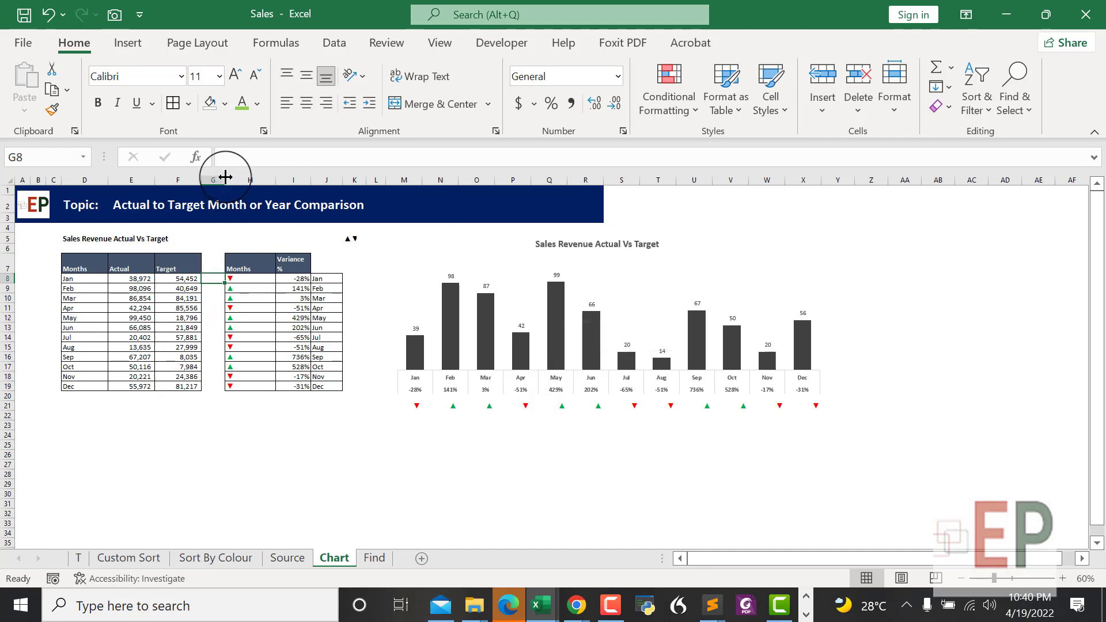
left_click_drag(225, 177, 237, 180)
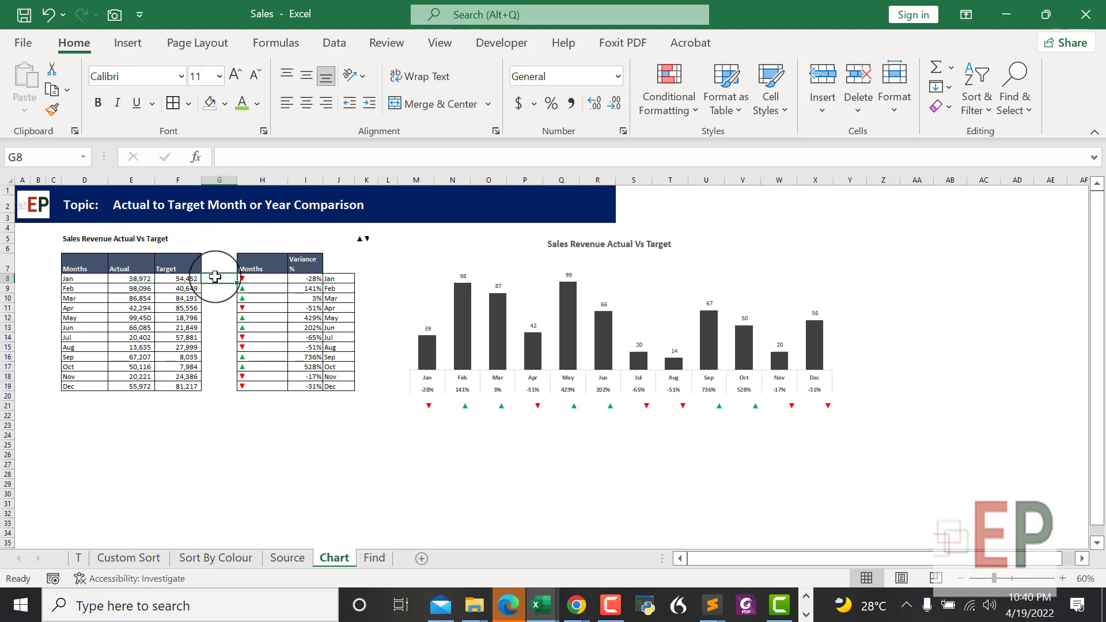
Start an IF formula in G8 that tests whether E8 equals MAX($E$8:$E$19).
type("=IF(")
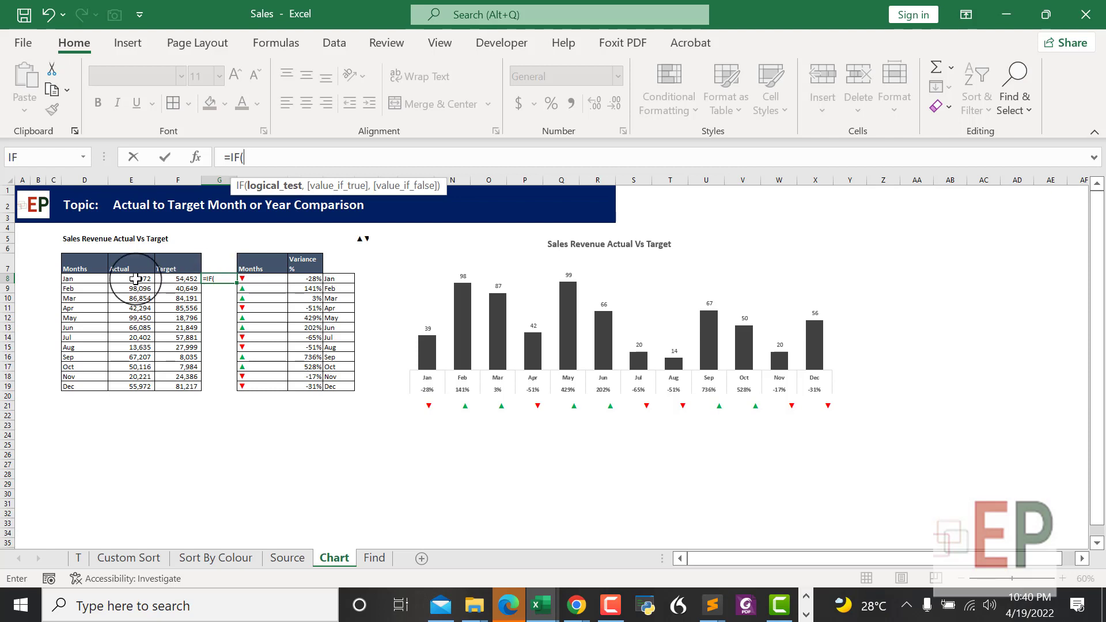
left_click(135, 279)
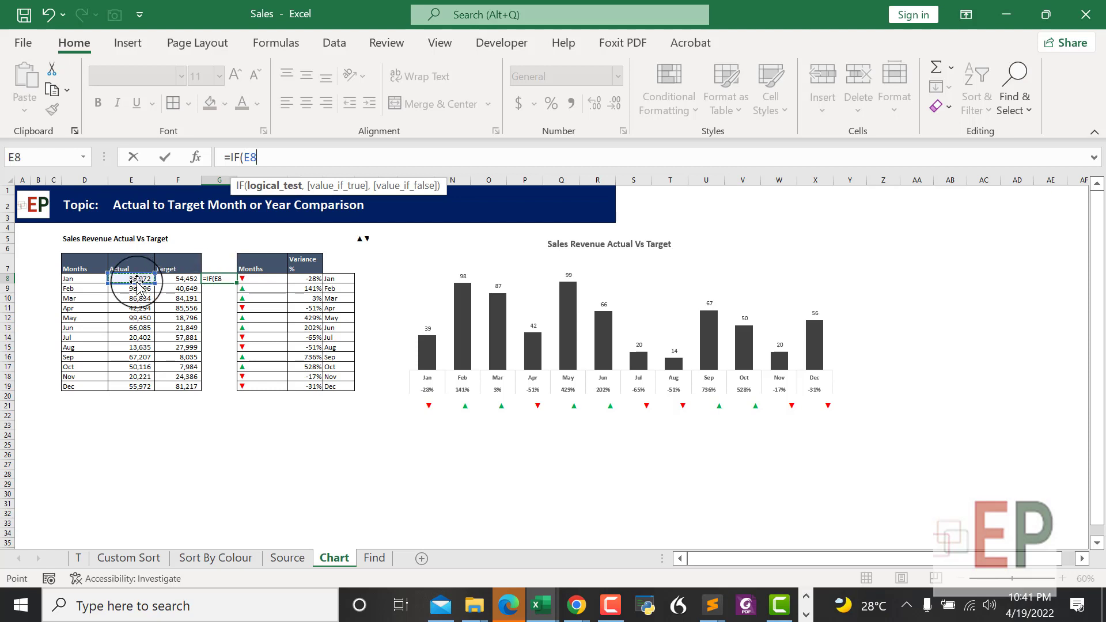
type("=max")
key("Tab")
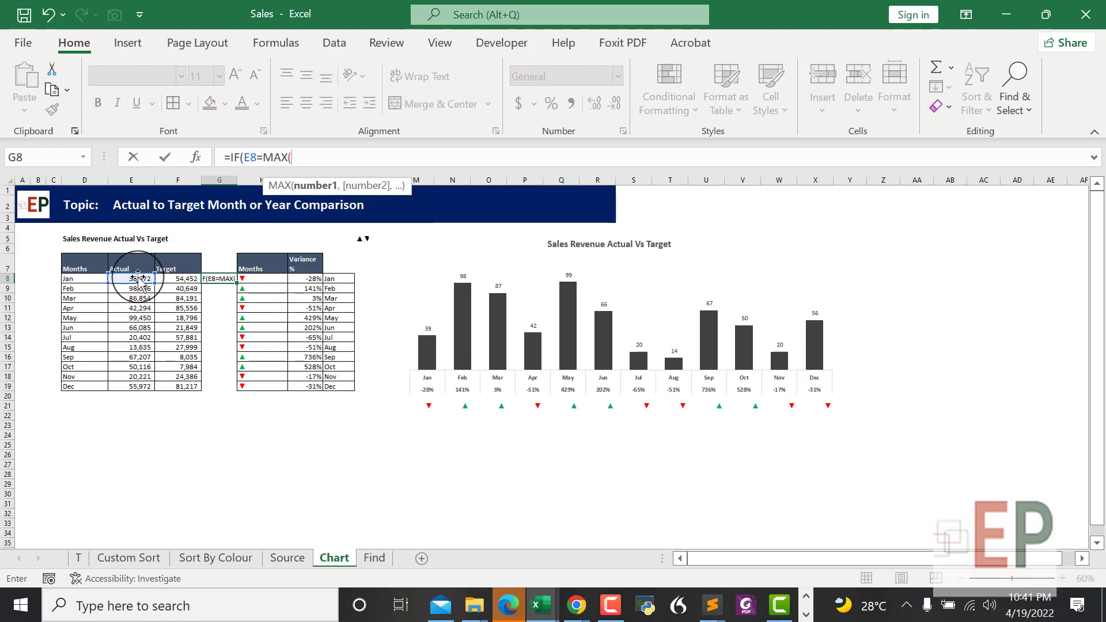
left_click_drag(134, 279, 140, 391)
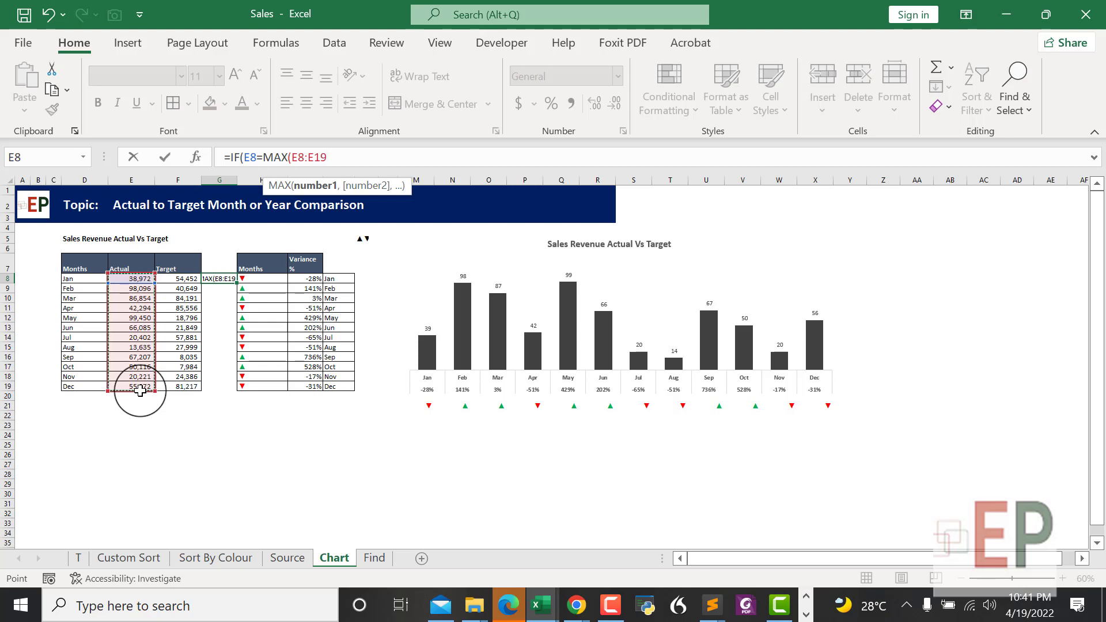
key("F4")
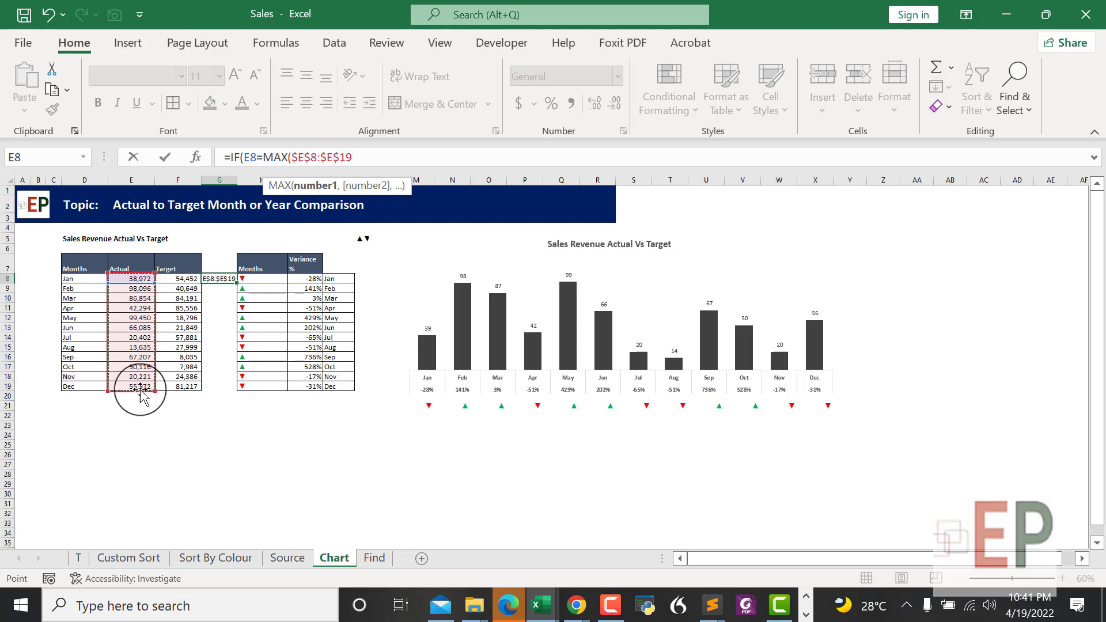
type("),")
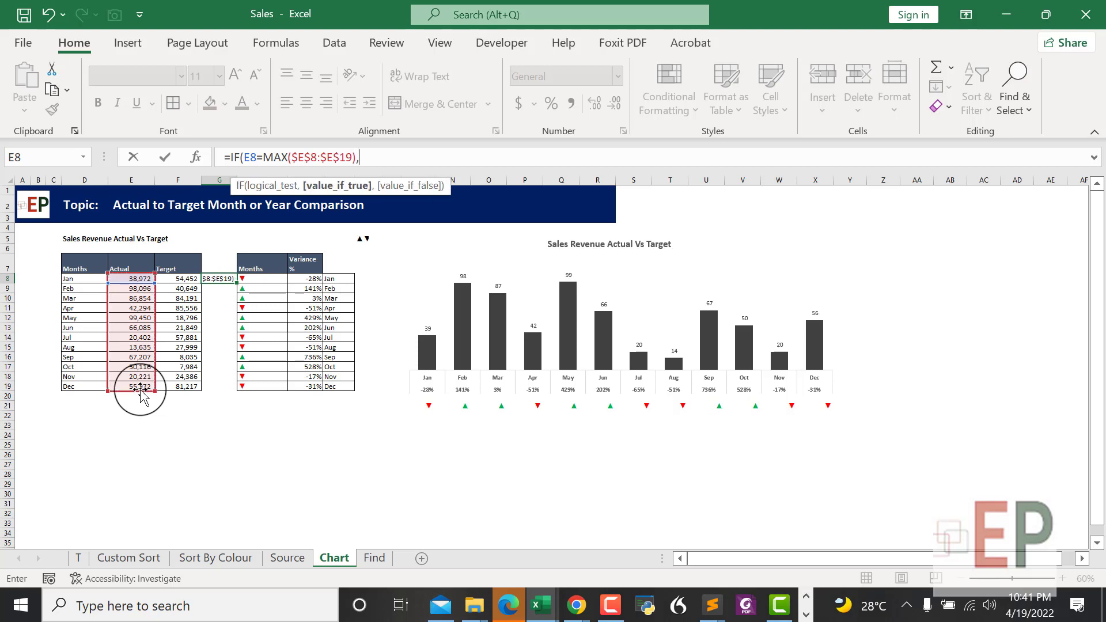
Complete the IF formula in G8 so it returns E8 when true and NA() otherwise.
left_click(129, 279)
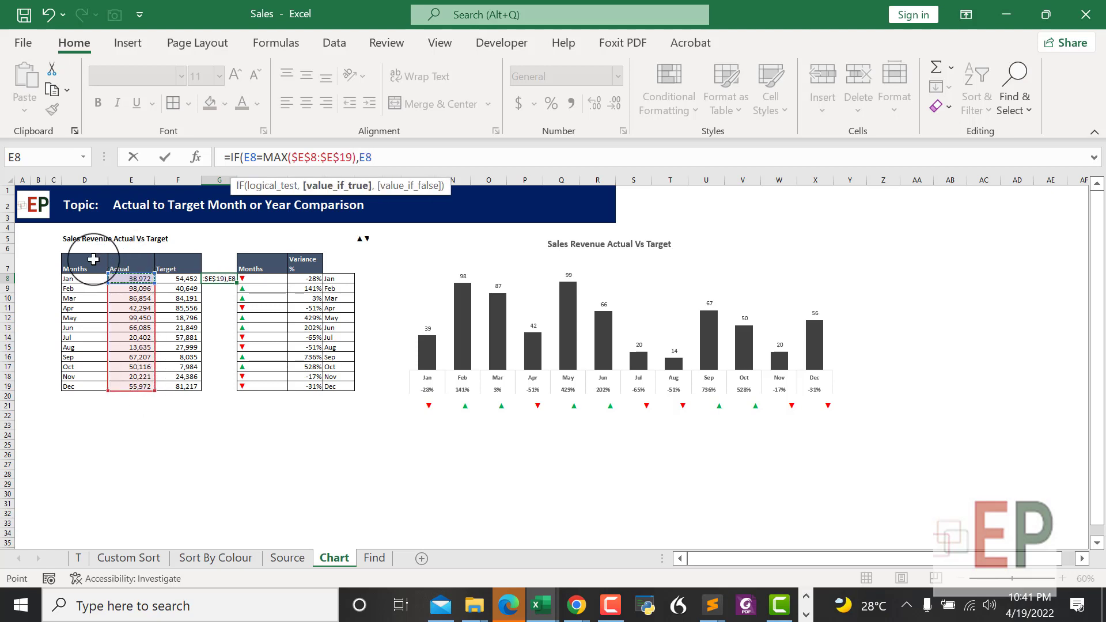
type(",")
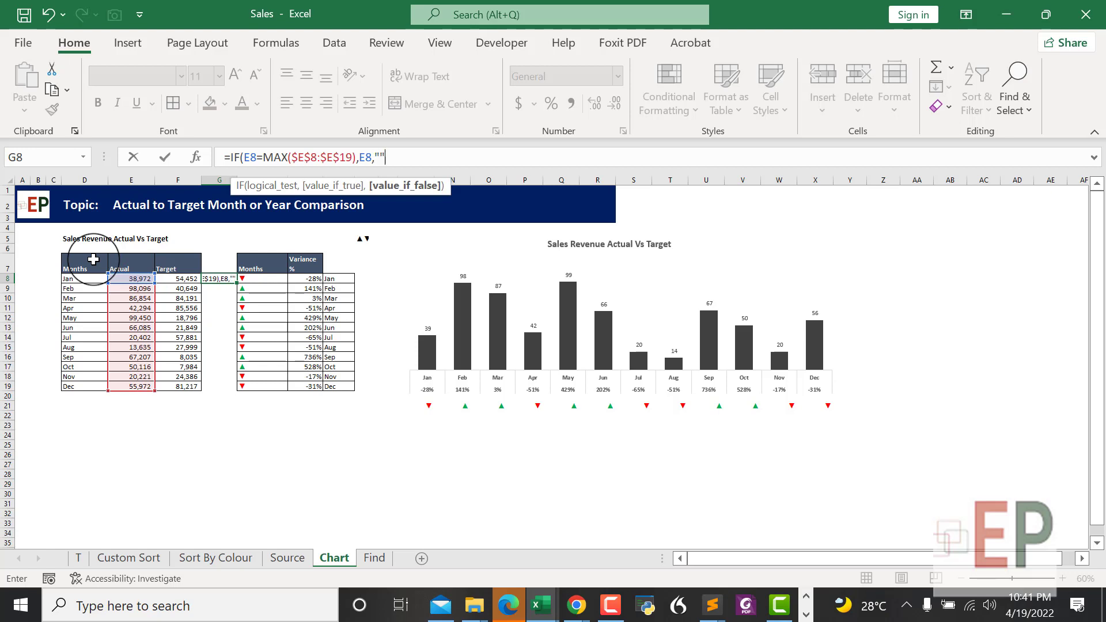
type("\"\"")
key("BackSpace")
key("BackSpace")
type("Na")
key("Tab")
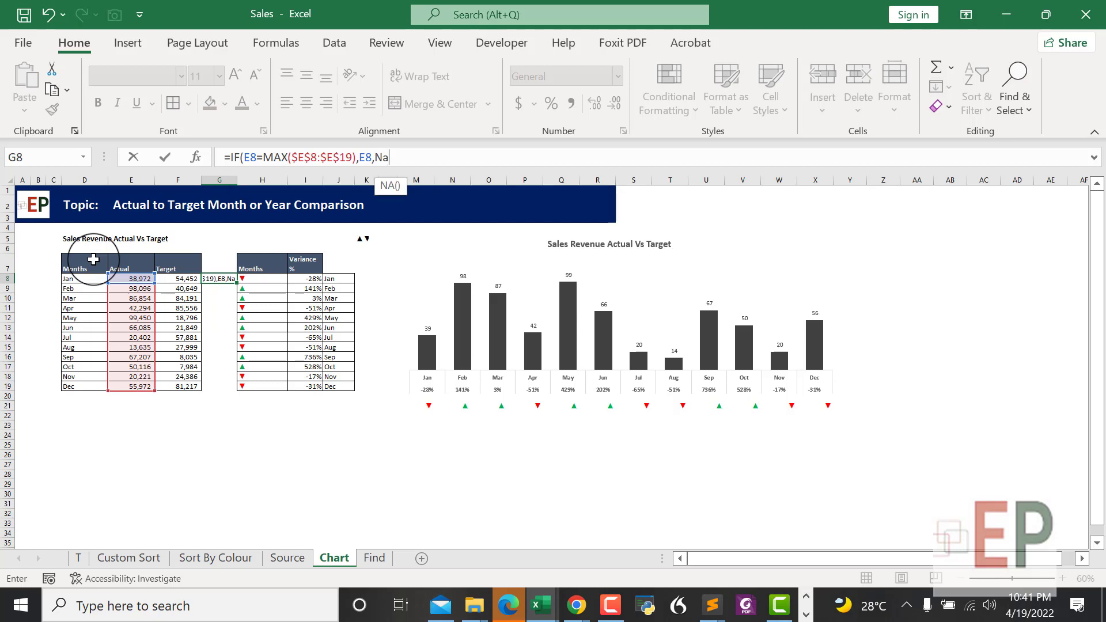
type("))")
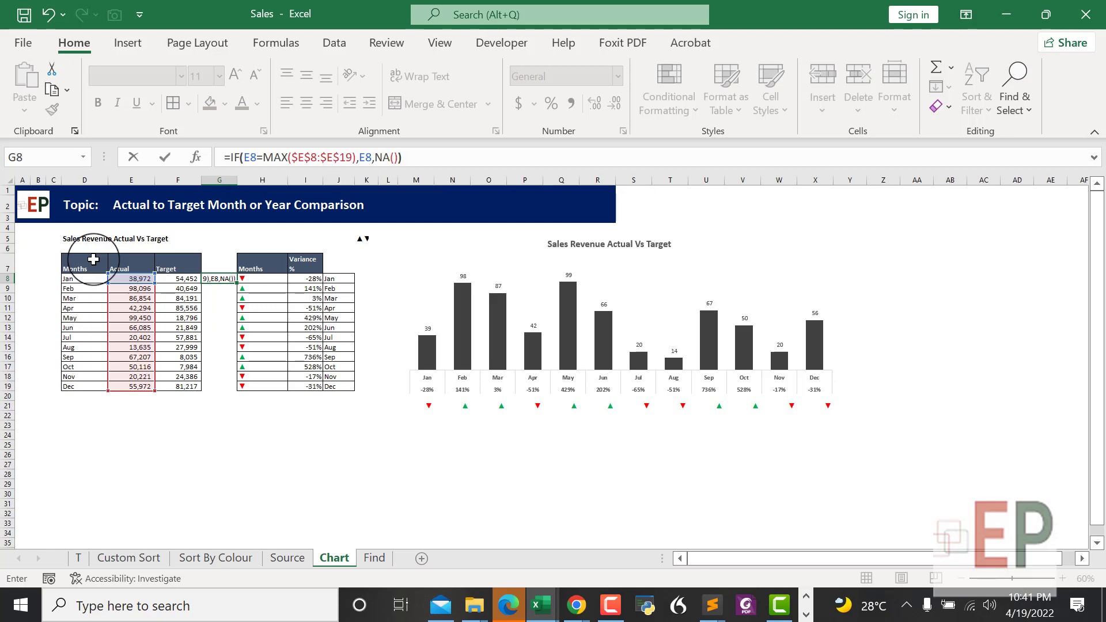
key("Return")
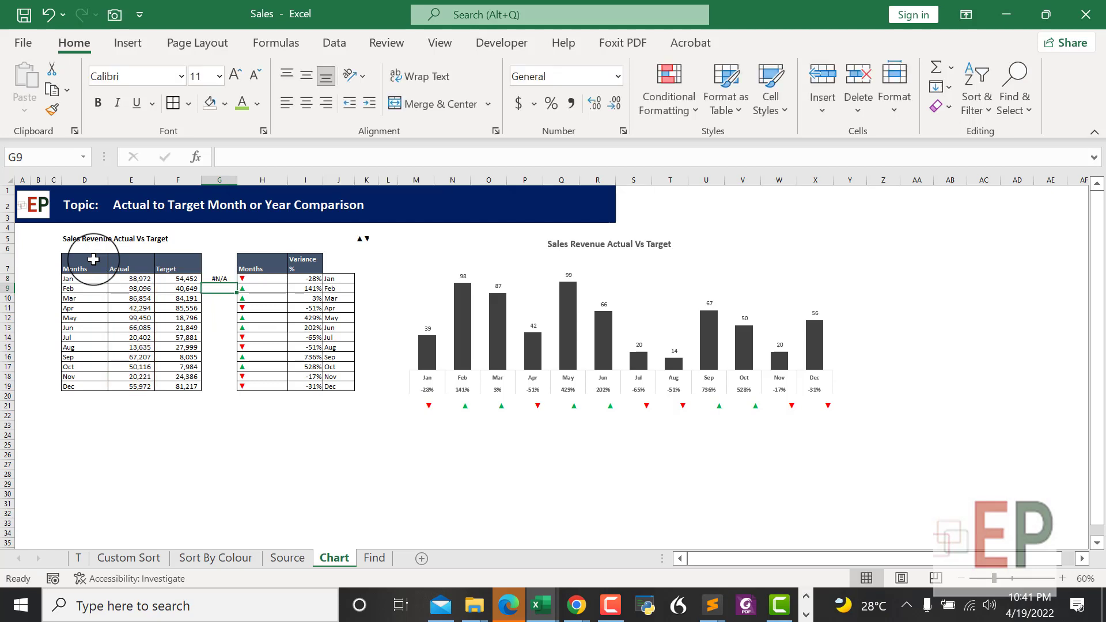
Fill the G8 formula down through G19 and inspect the formula in May's row.
left_click(222, 279)
left_click_drag(239, 283, 230, 399)
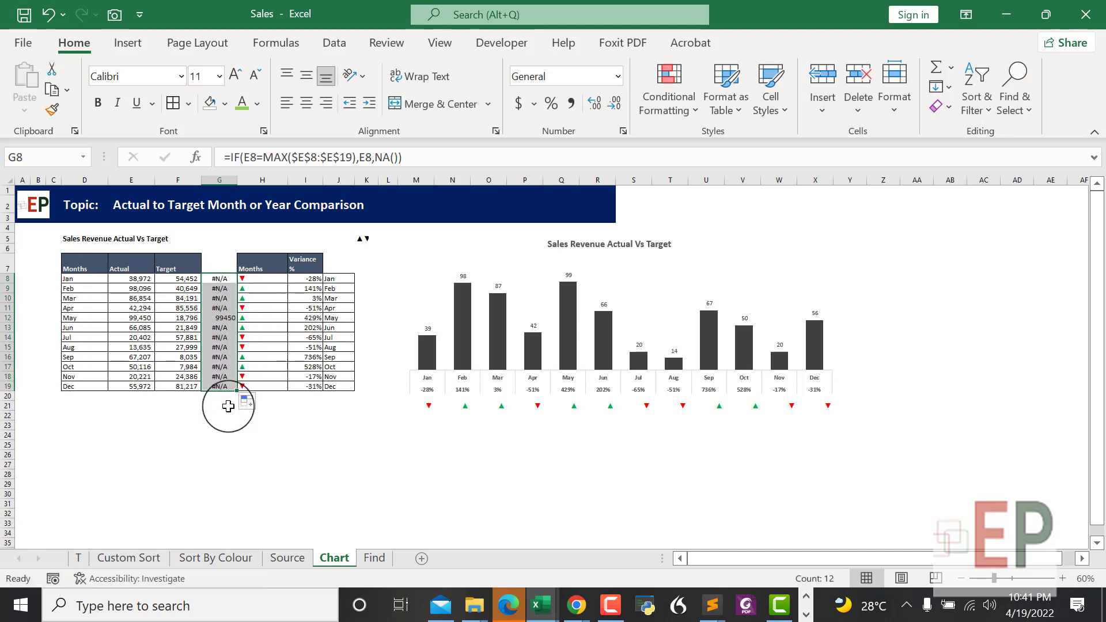
left_click(221, 316)
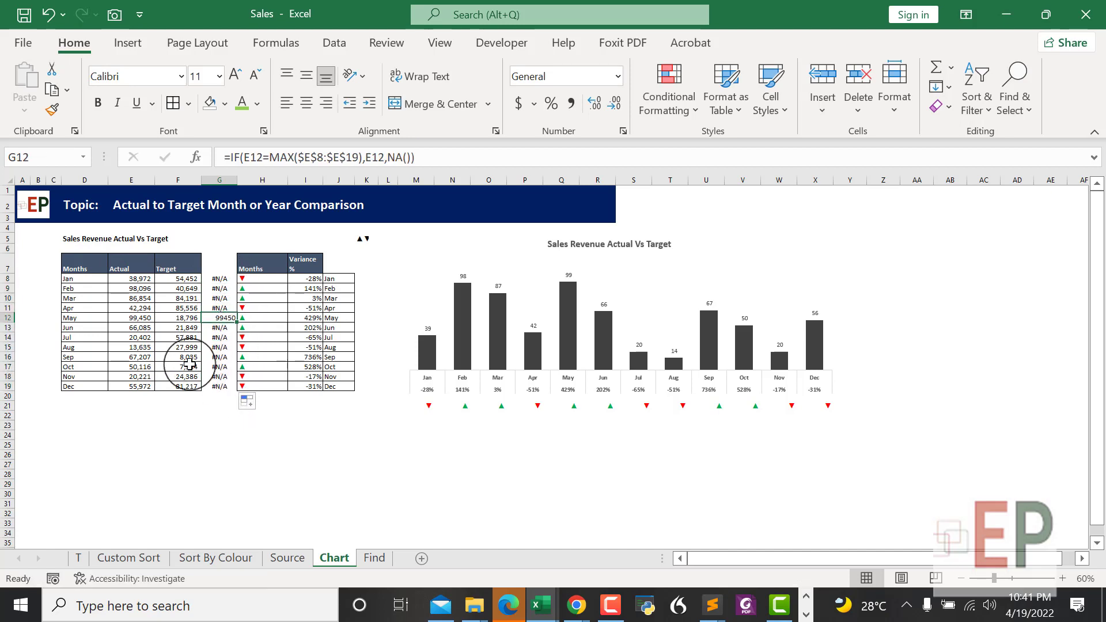
Enter the header Highest No in cell G7 above the new formula column.
left_click_drag(220, 265, 221, 385)
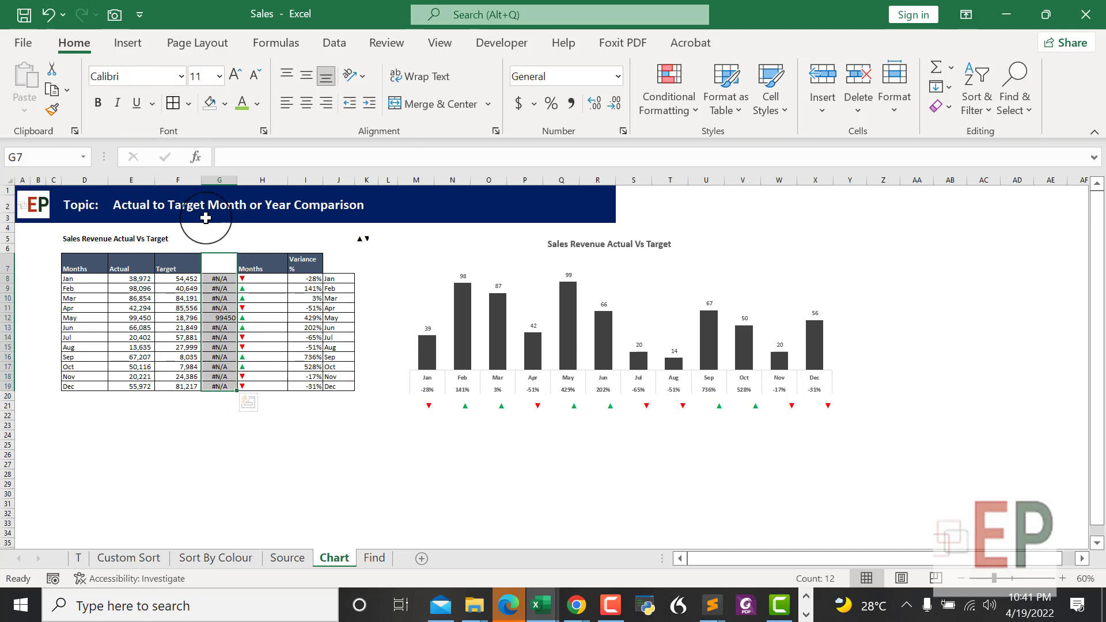
left_click(216, 259)
type("Hi")
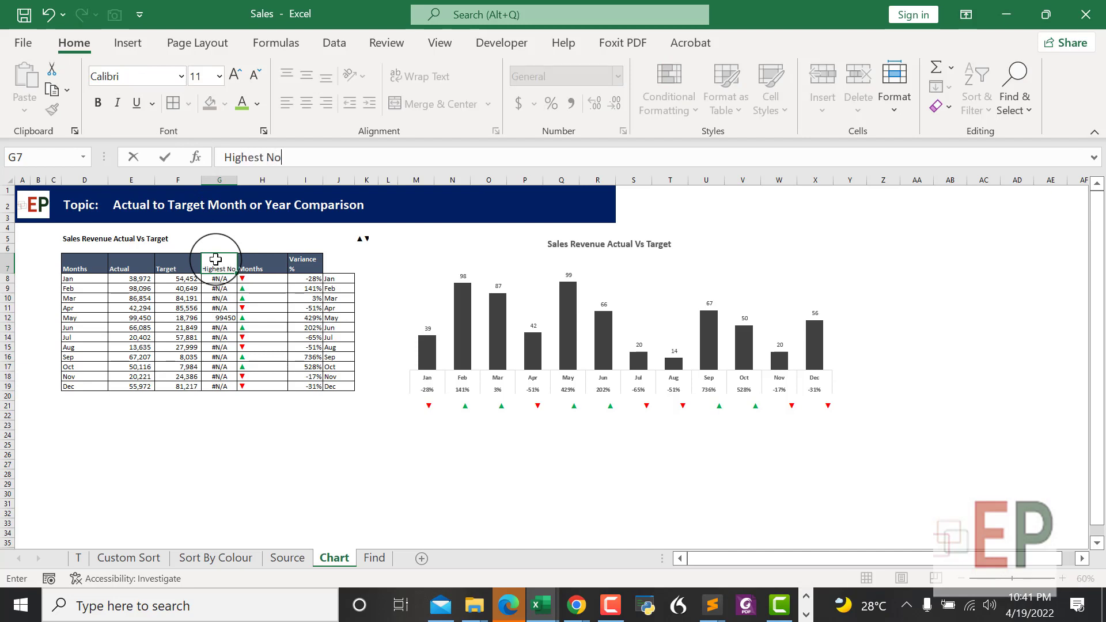
type("ghest No")
key("Return")
Copy the formatting of the Months header in H7 onto the Highest No header in G7.
left_click(253, 264)
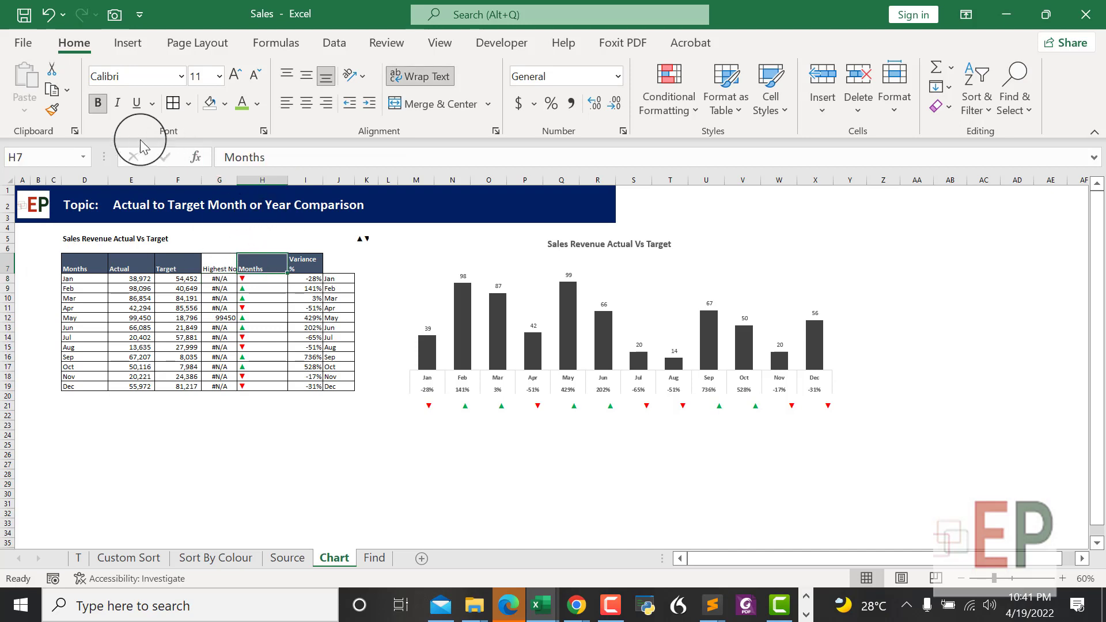
left_click(52, 110)
left_click(213, 265)
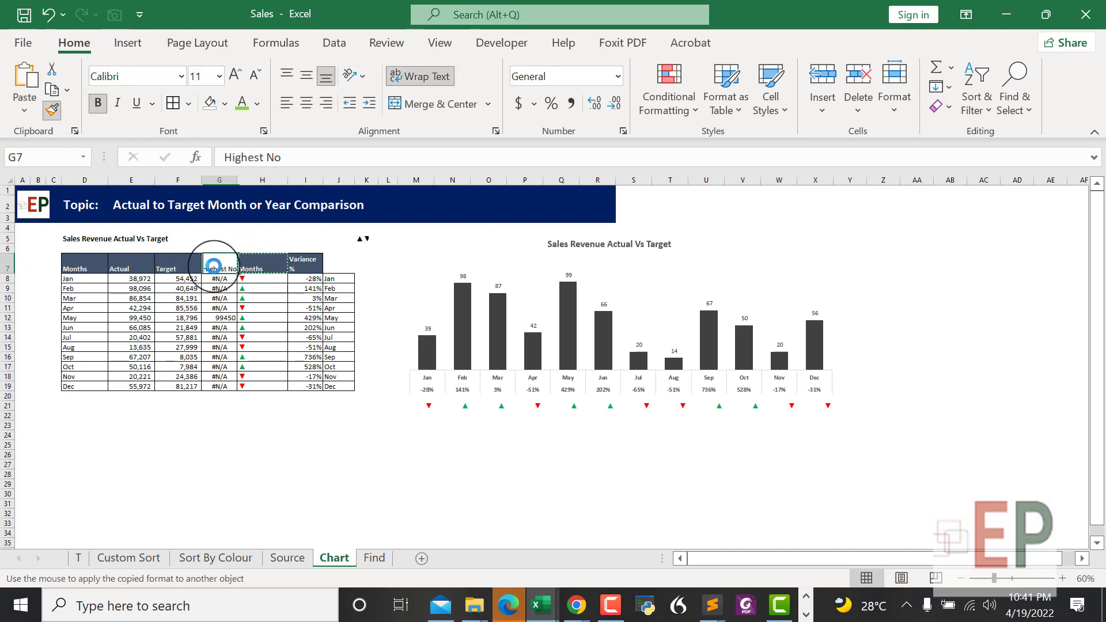
left_click(262, 473)
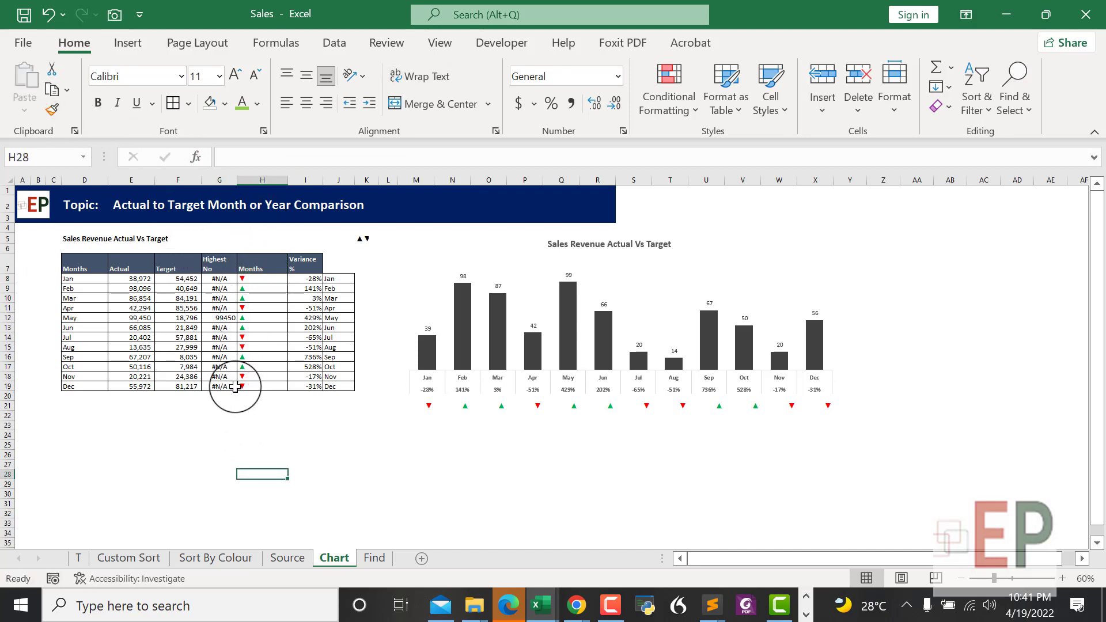
left_click(1061, 579)
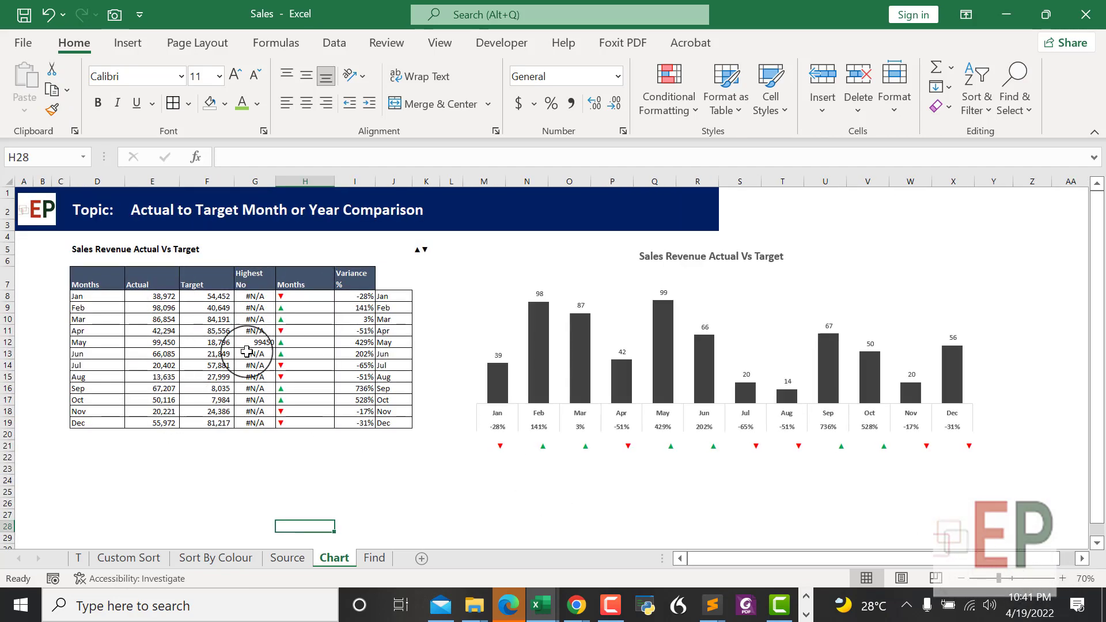
Add a new data series to the sales chart, taking its name from the Highest No header in G7.
left_click(700, 300)
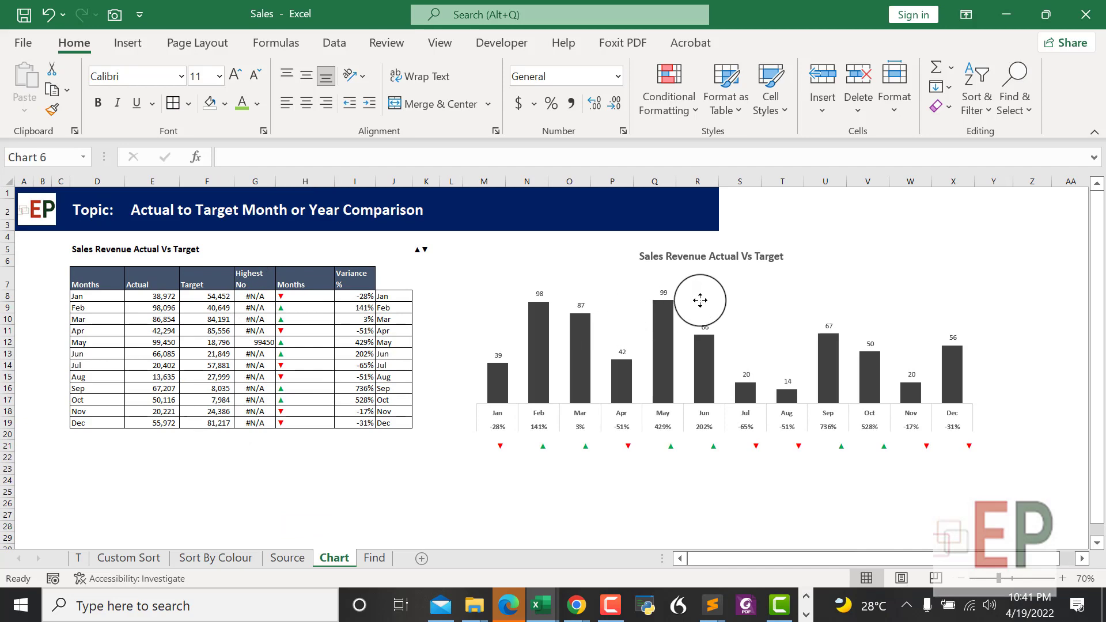
right_click(699, 300)
left_click(756, 415)
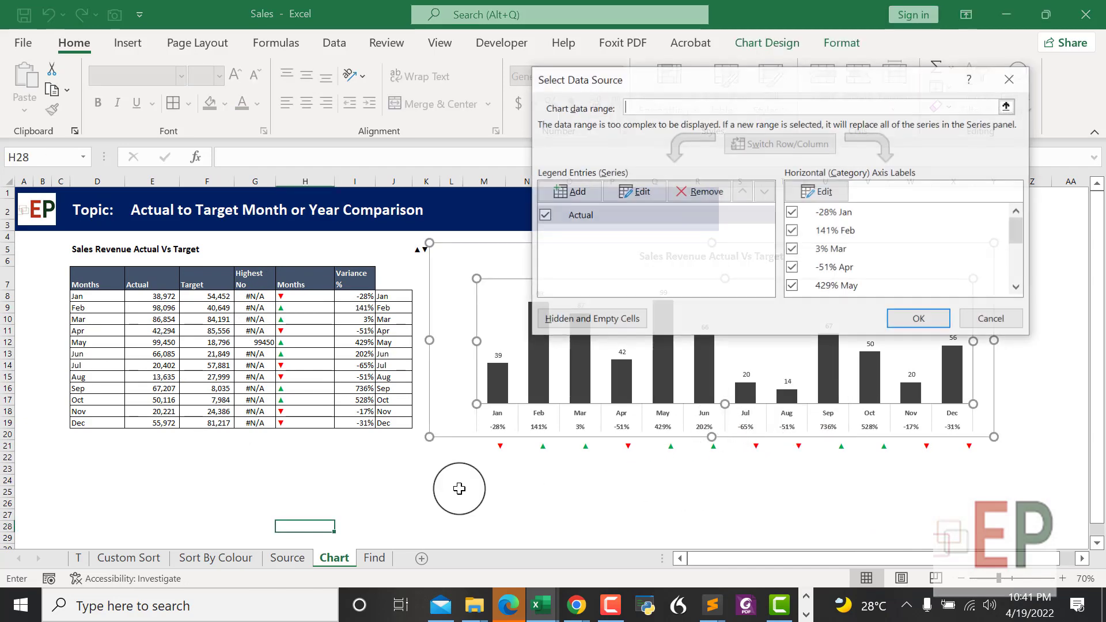
left_click(577, 191)
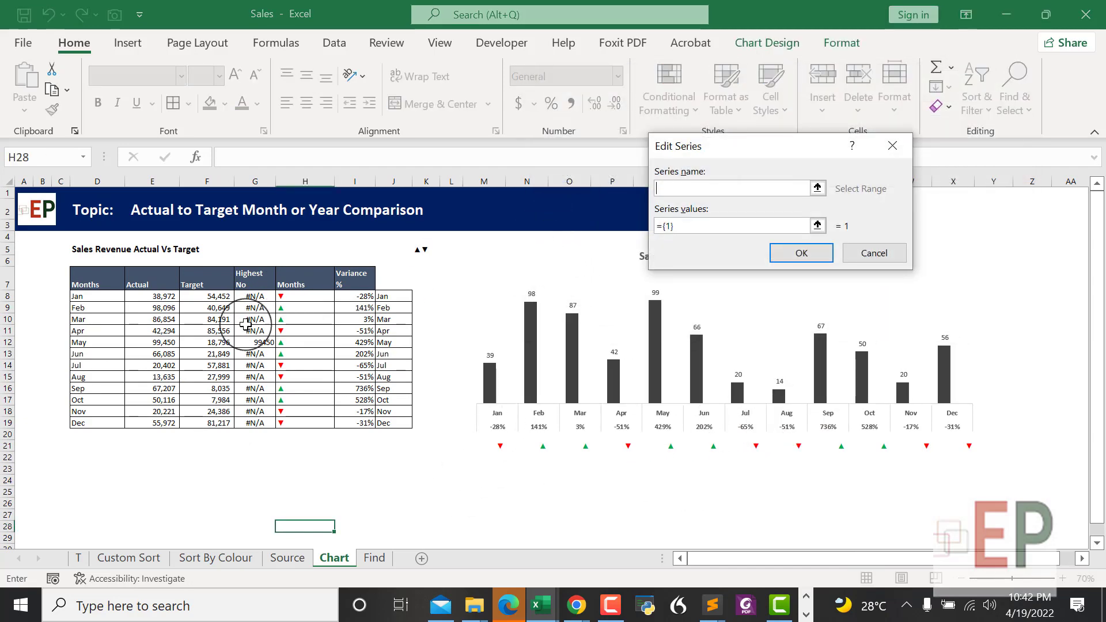
left_click_drag(241, 288, 265, 426)
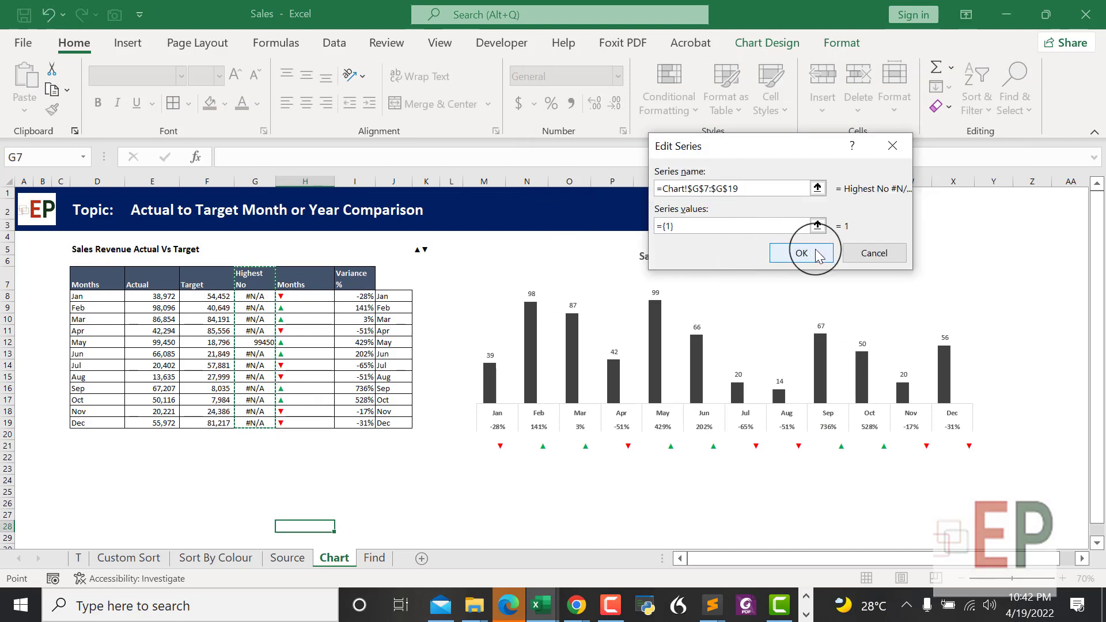
left_click_drag(765, 188, 640, 178)
key("BackSpace")
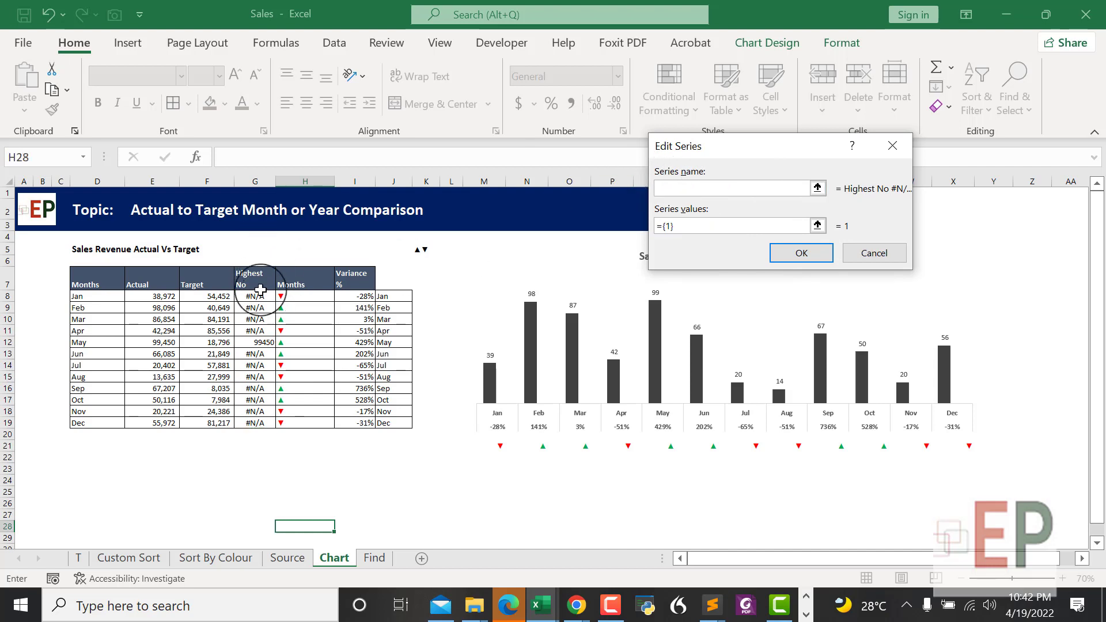
left_click(258, 283)
Set the new series' values to G8:G19 and apply the changed data source.
left_click(679, 228)
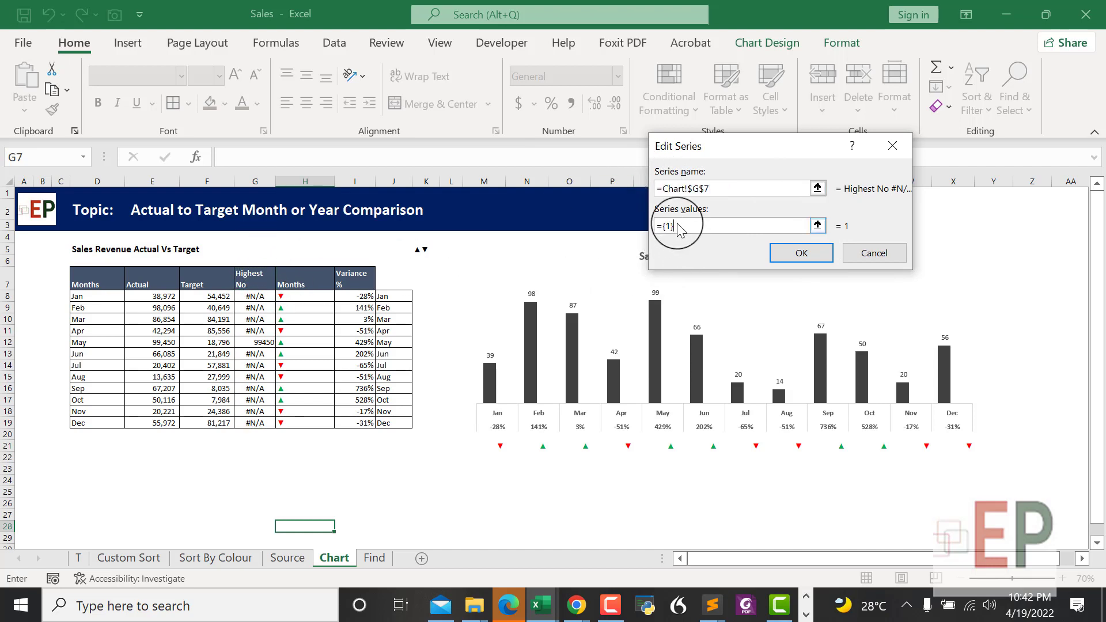
left_click_drag(254, 296, 254, 424)
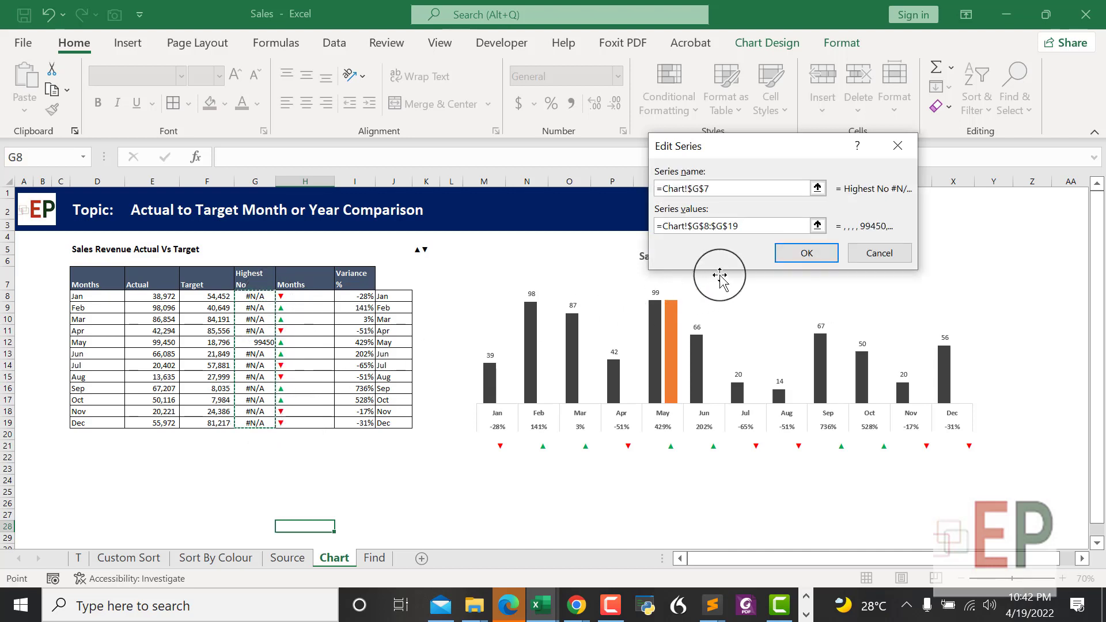
left_click(806, 253)
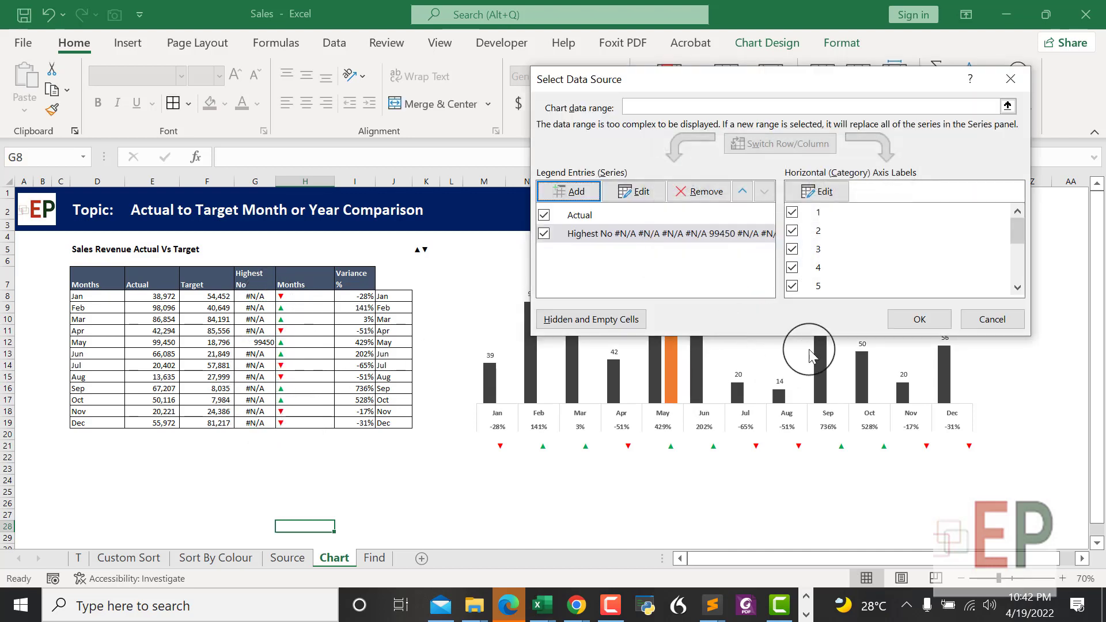
left_click(917, 321)
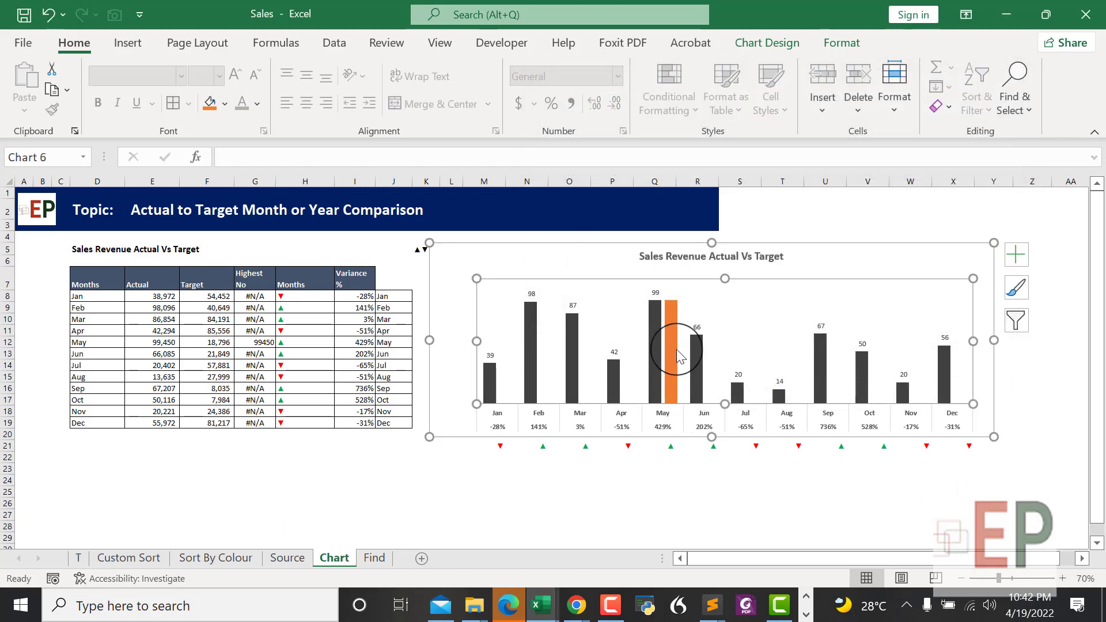
Examine May's Actual and Highest No columns in the chart and the source ranges of both series.
mouse_move(679, 350)
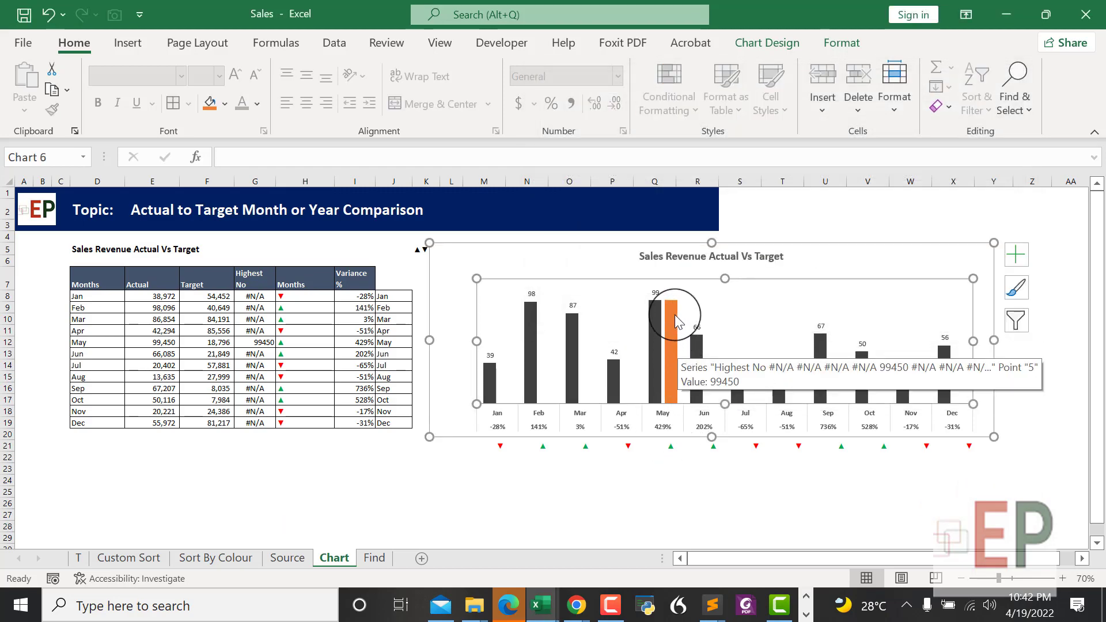
left_click(675, 321)
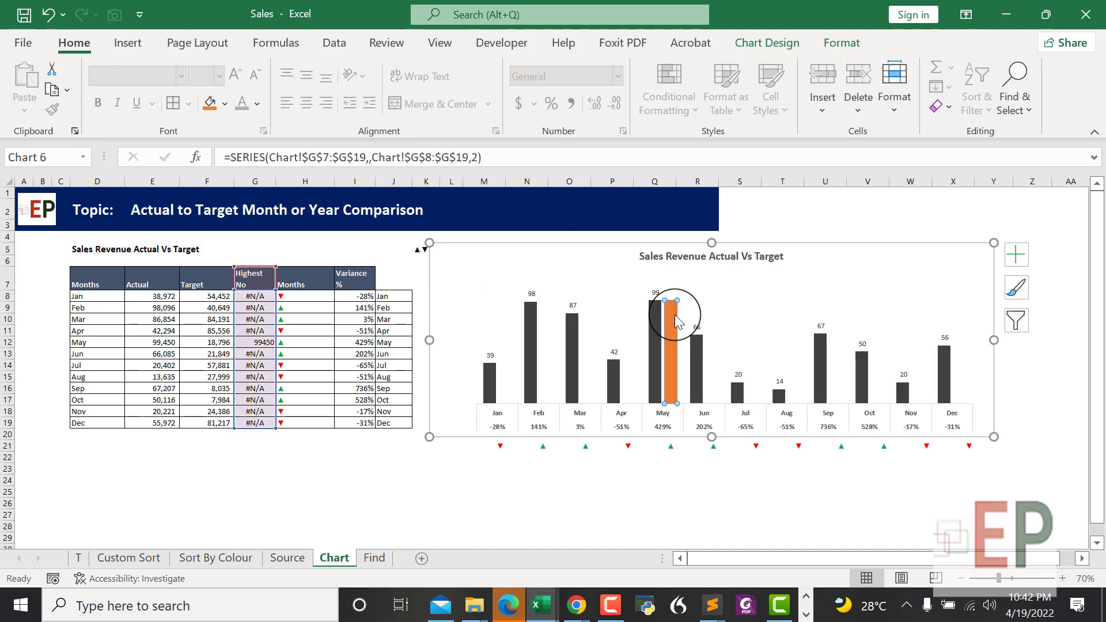
left_click(653, 342)
left_click(727, 300)
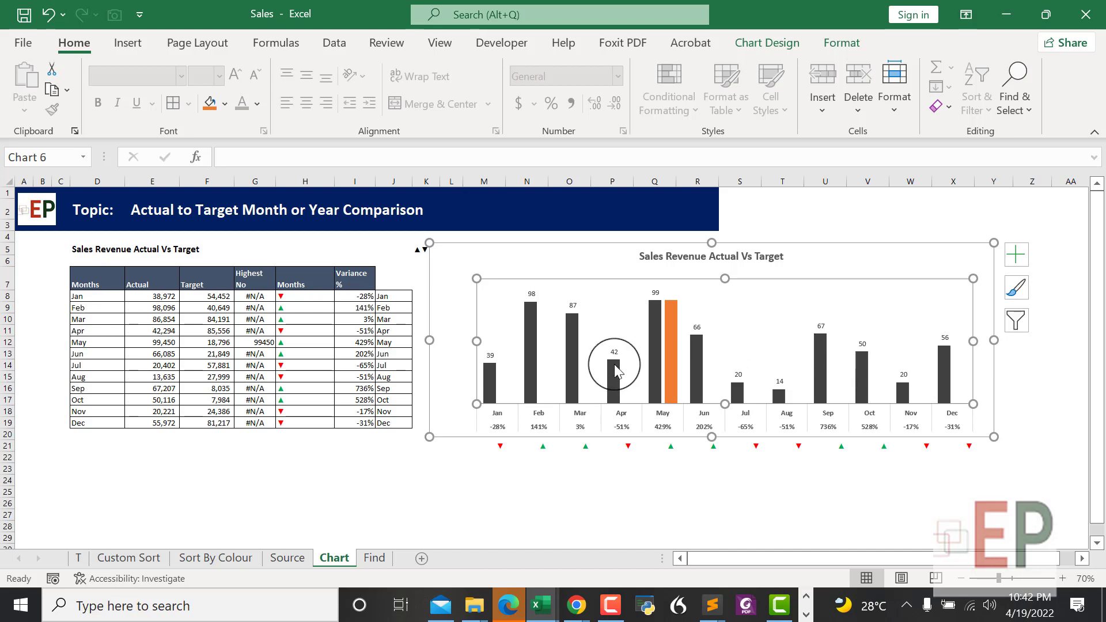
left_click(657, 366)
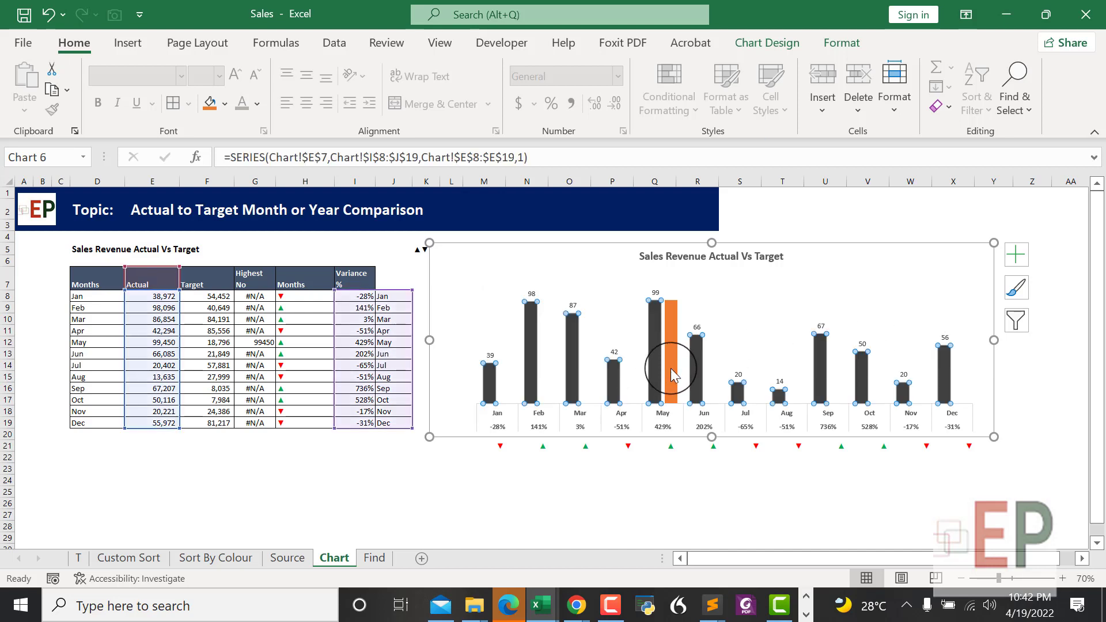
mouse_move(674, 376)
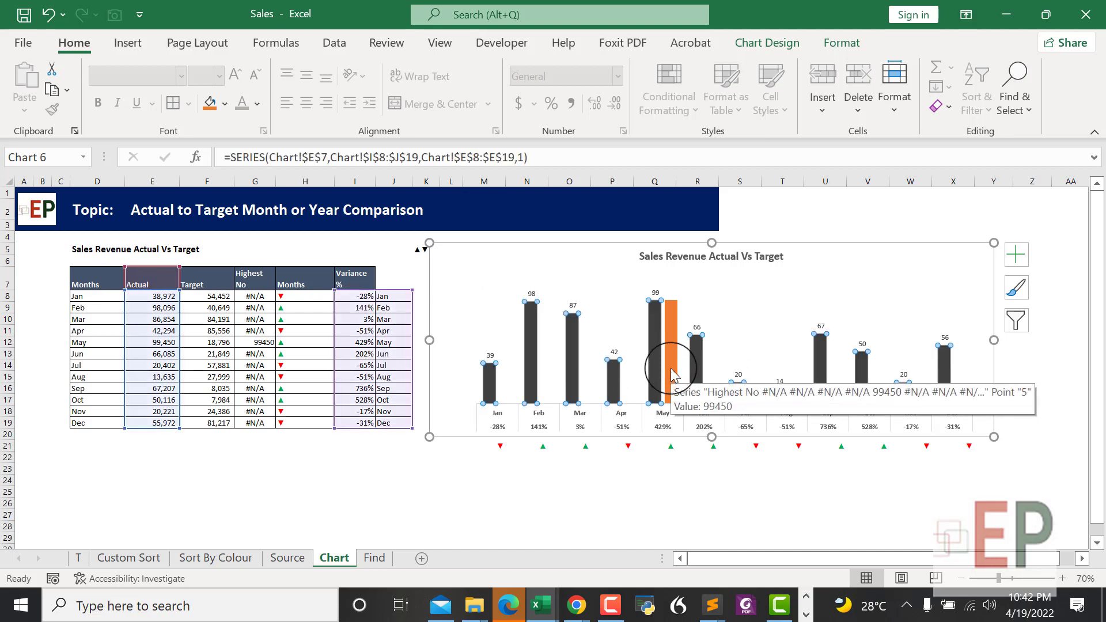
left_click(669, 374)
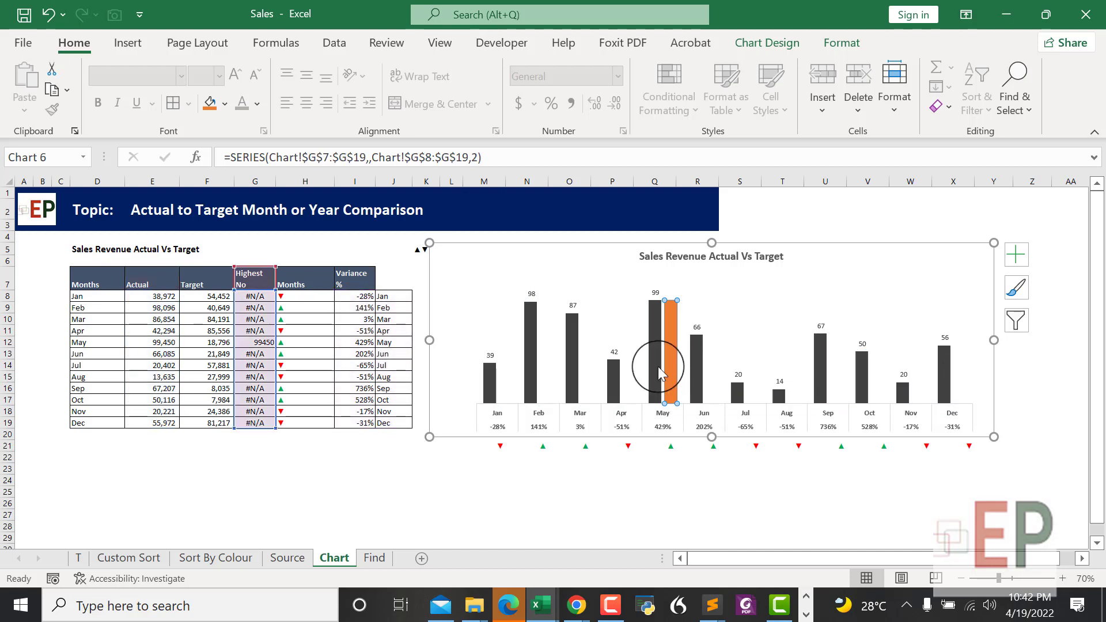
Set the series overlap of the Actual columns to 100% so the Highest No column covers May's column.
left_click(658, 369)
right_click(659, 366)
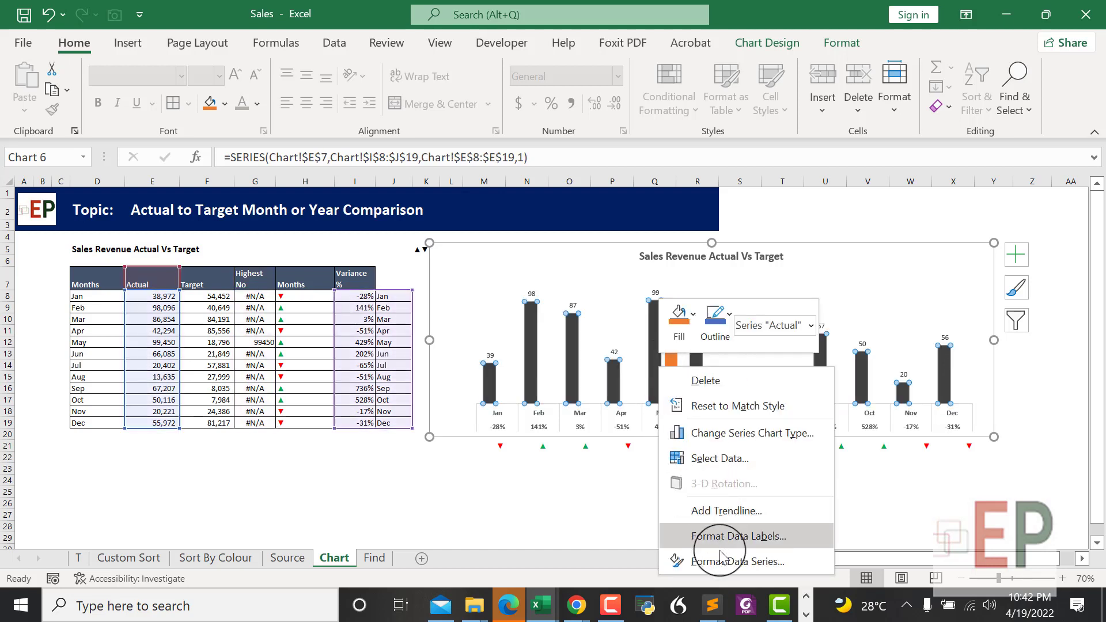
key("Escape")
double_click(651, 368)
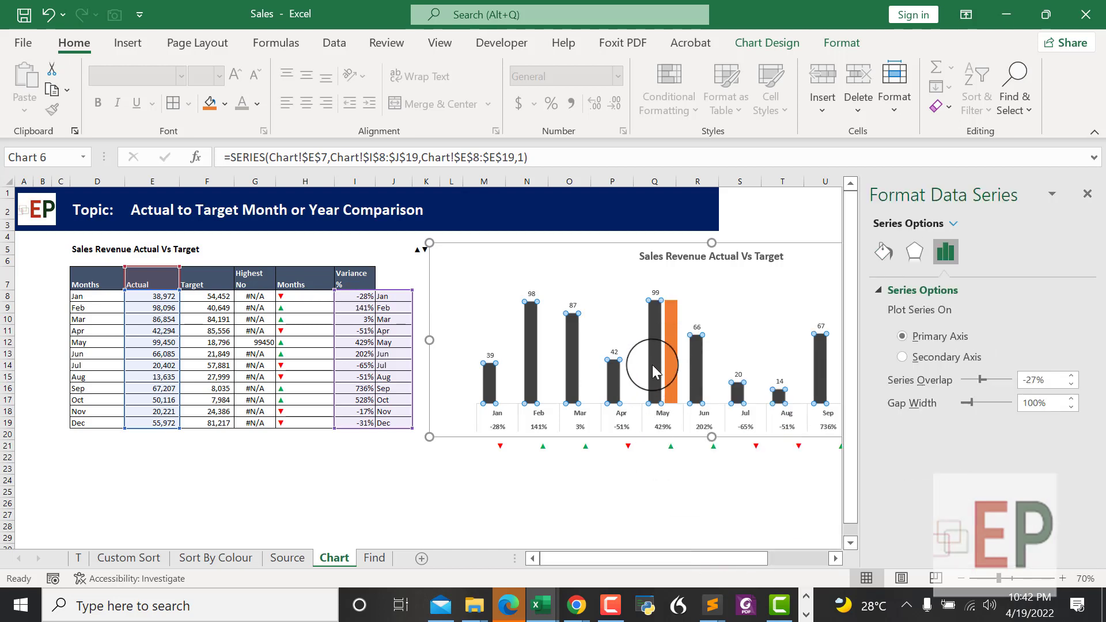
right_click(652, 365)
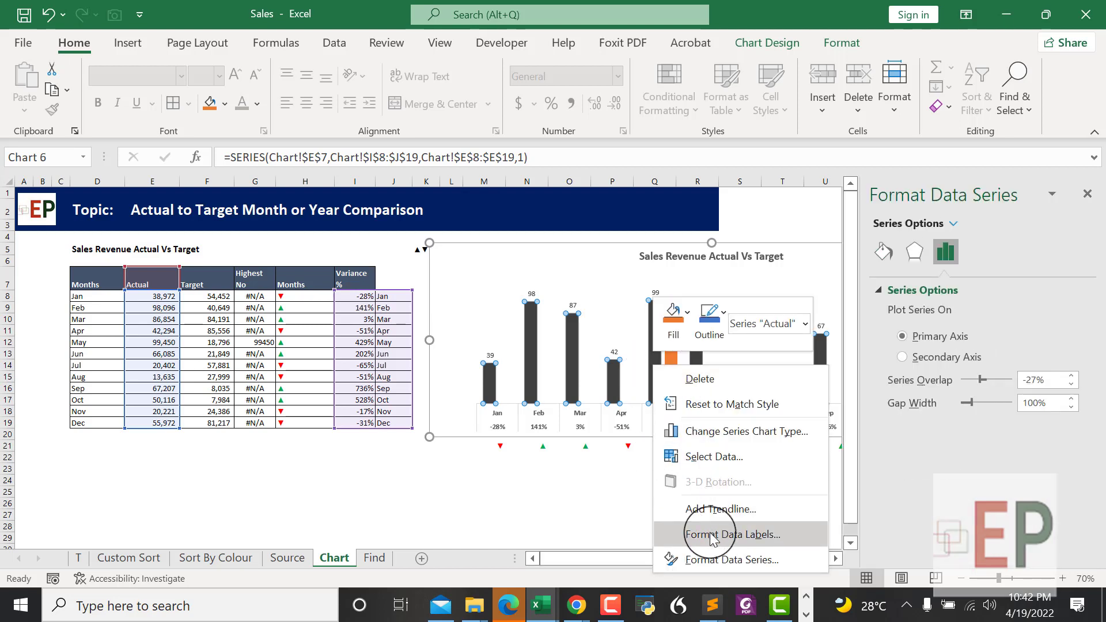
left_click(932, 262)
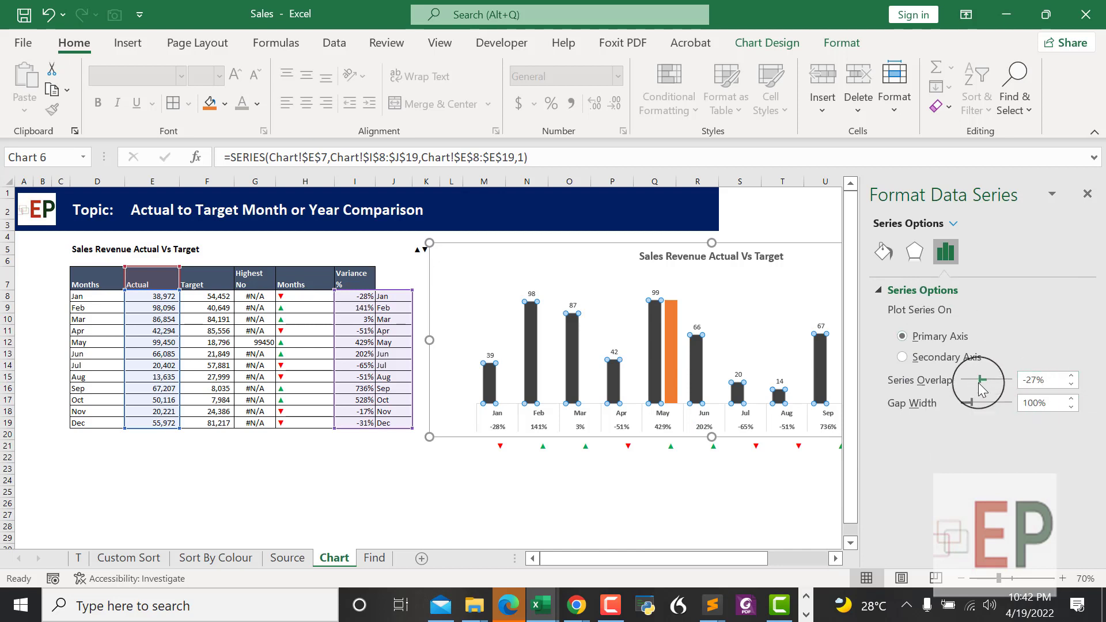
left_click_drag(982, 379, 1014, 389)
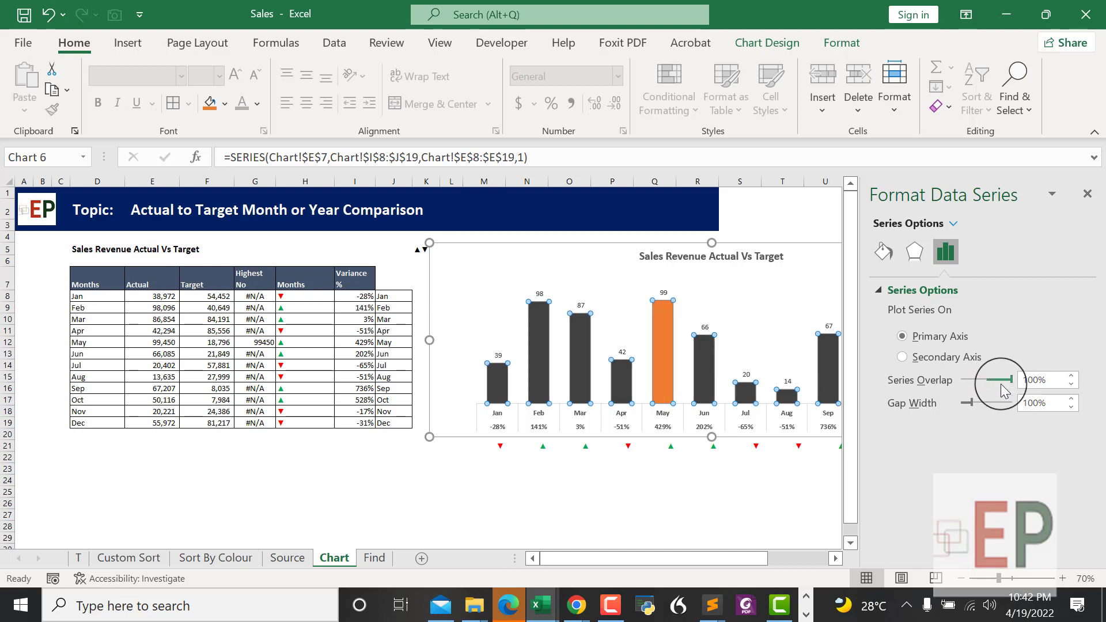
Set the border of the Actual columns to no line.
left_click(883, 250)
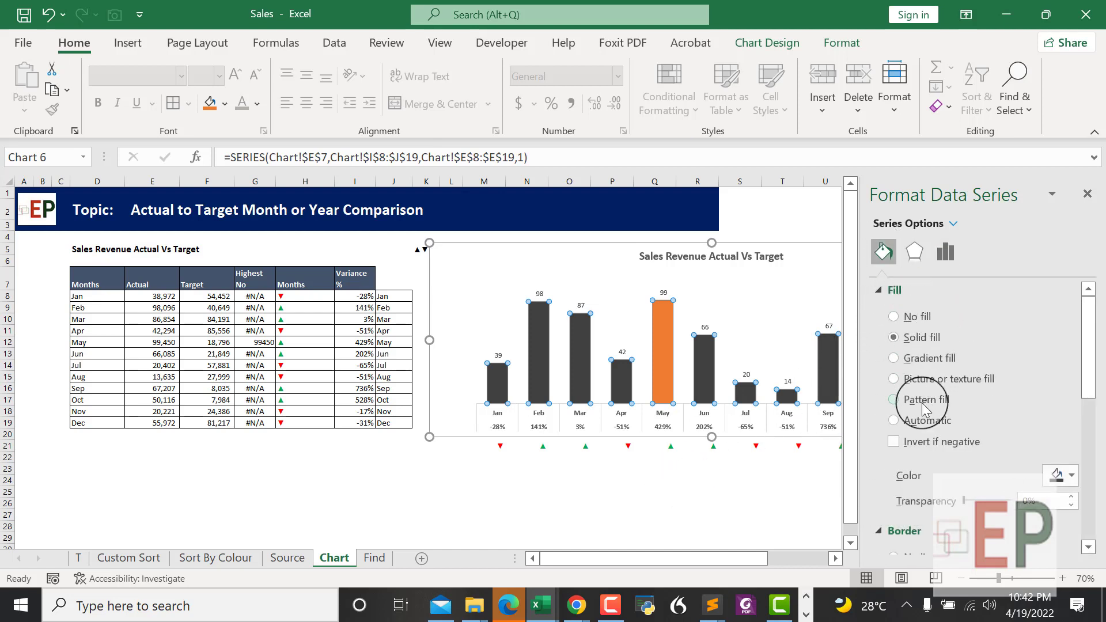
scroll(913, 403, "down", 2)
left_click(909, 478)
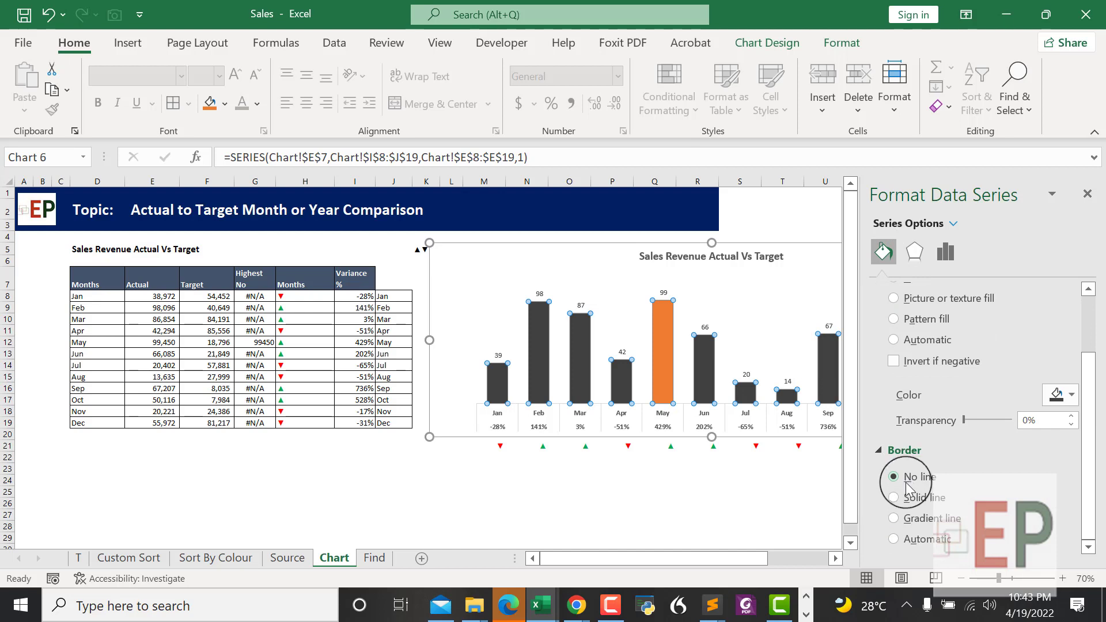
left_click(669, 511)
left_click(707, 375)
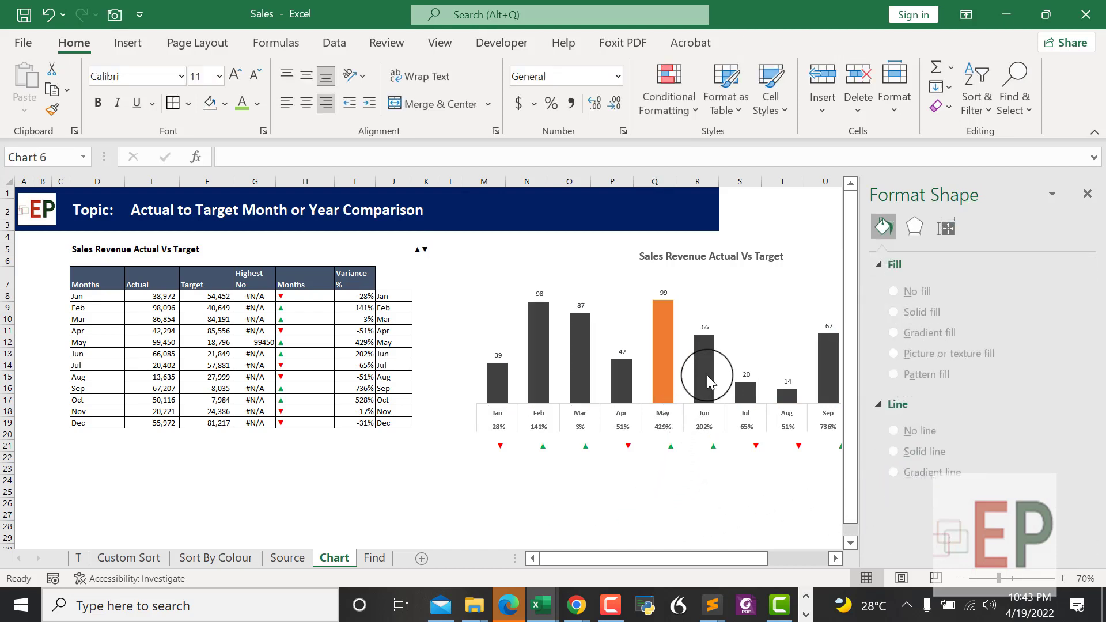
left_click(711, 507)
Fill the Highest No column over May with the standard light green color.
left_click(661, 359)
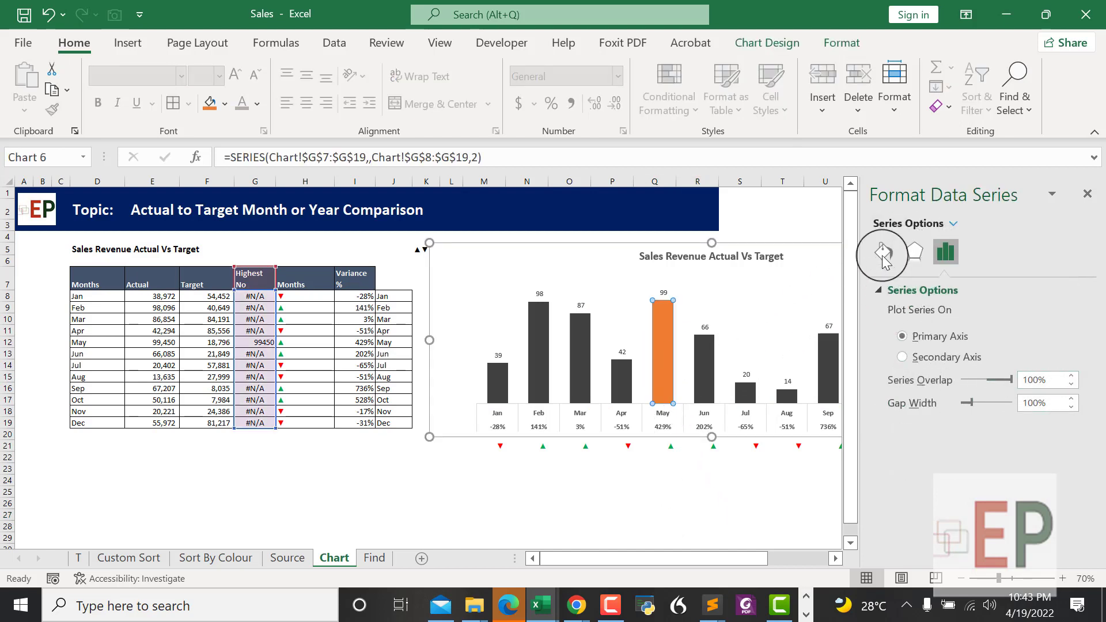
left_click(883, 254)
left_click(1070, 484)
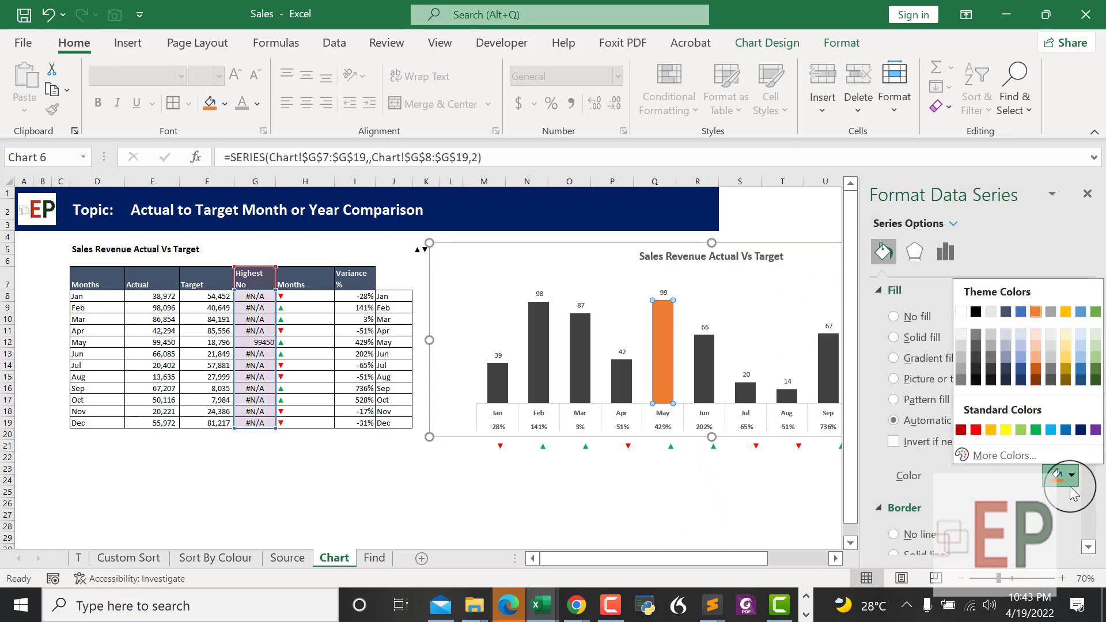
left_click(1035, 430)
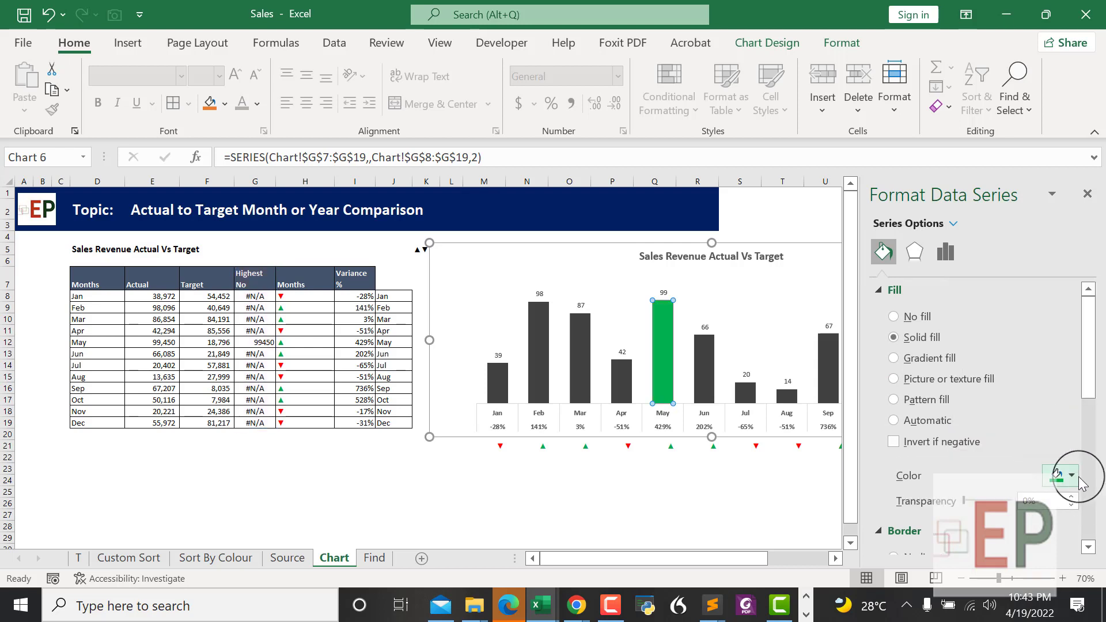
left_click(1071, 478)
left_click(1022, 431)
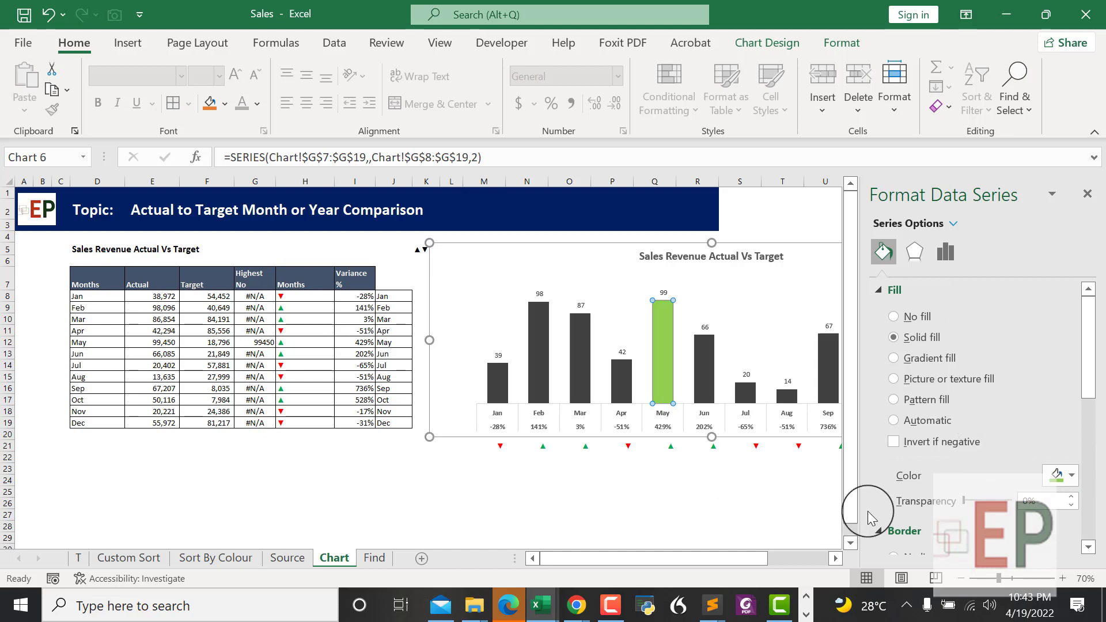
left_click(689, 512)
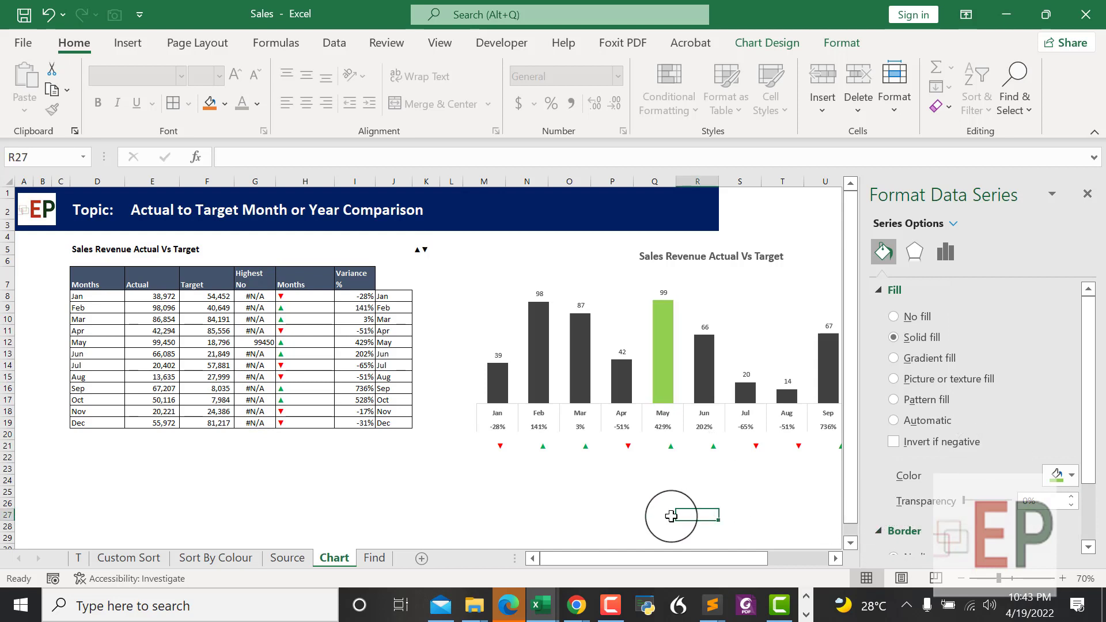
Test the chart's highest-month highlight by setting February's Actual value to 150000, and undo the change.
scroll(502, 496, "down", 1)
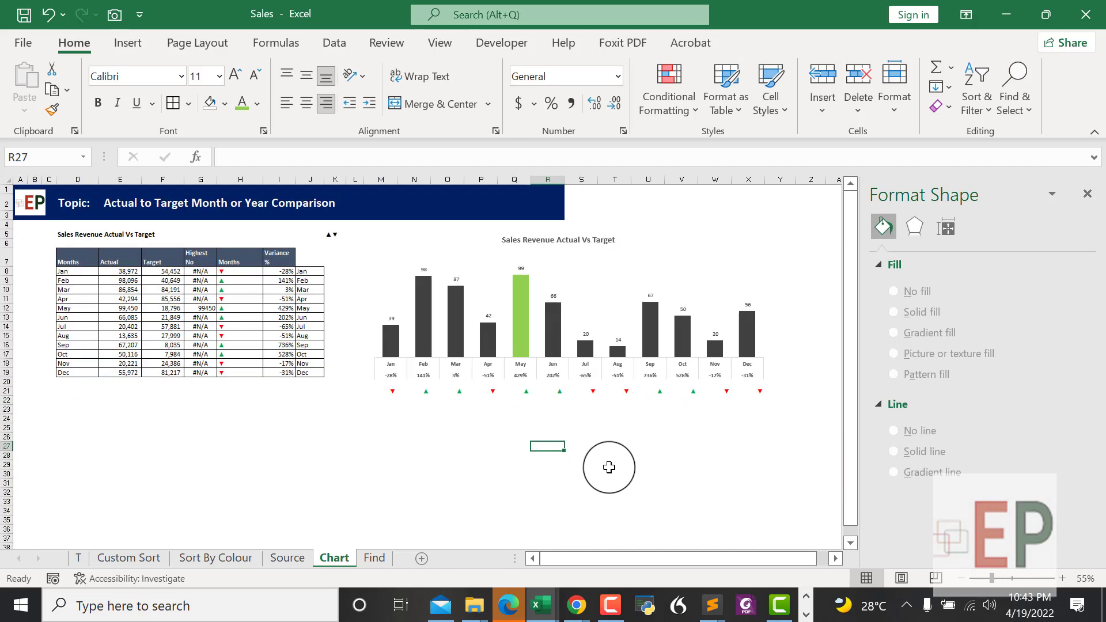
left_click(608, 492)
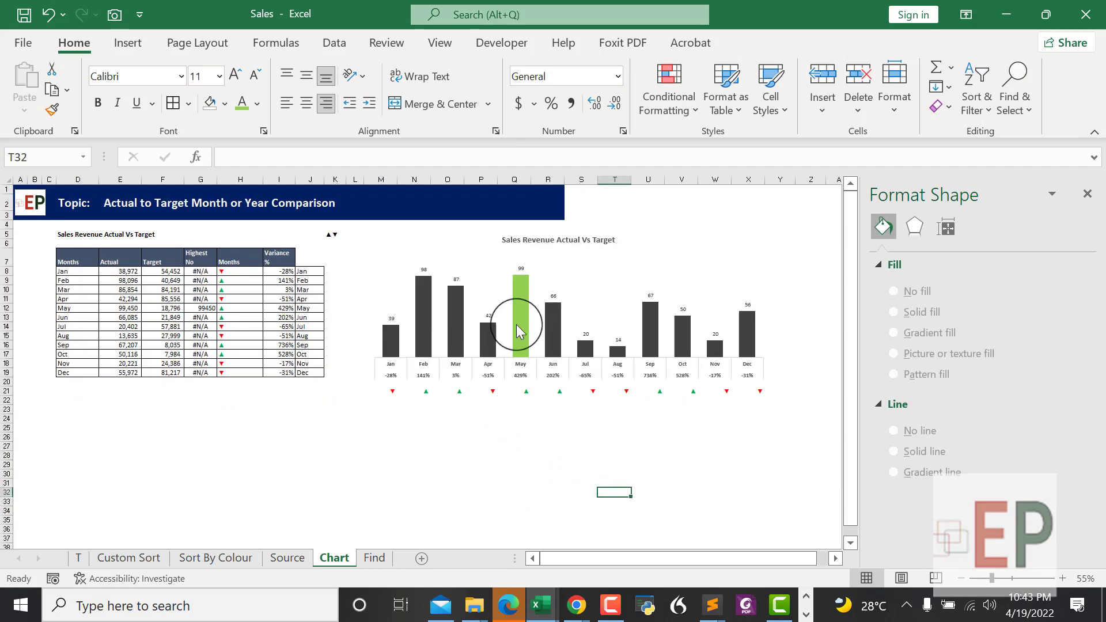
mouse_move(537, 370)
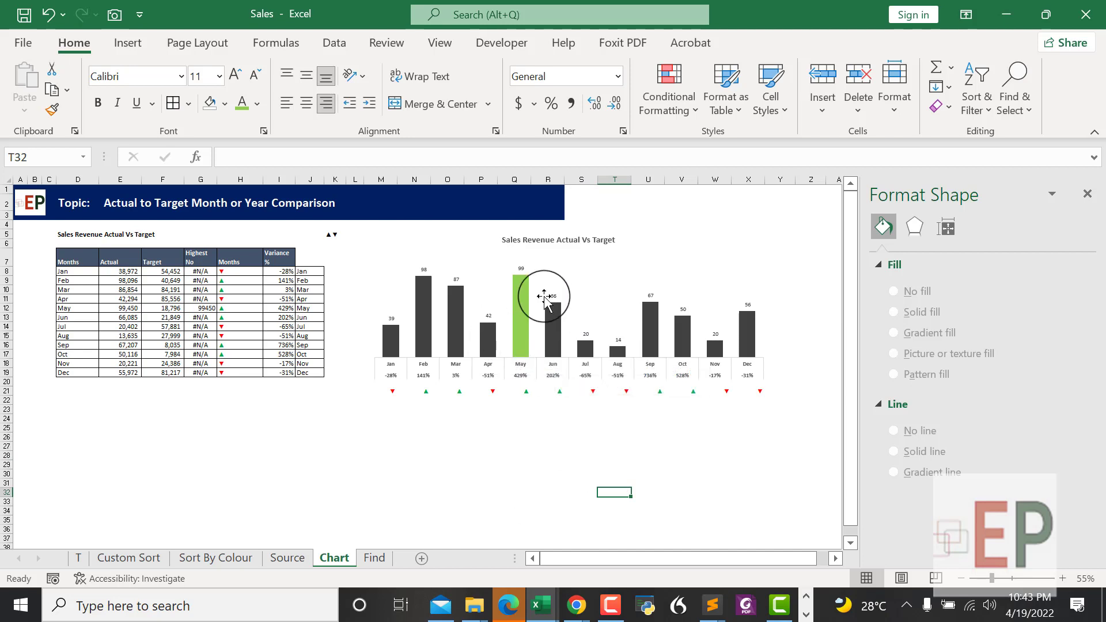
mouse_move(518, 337)
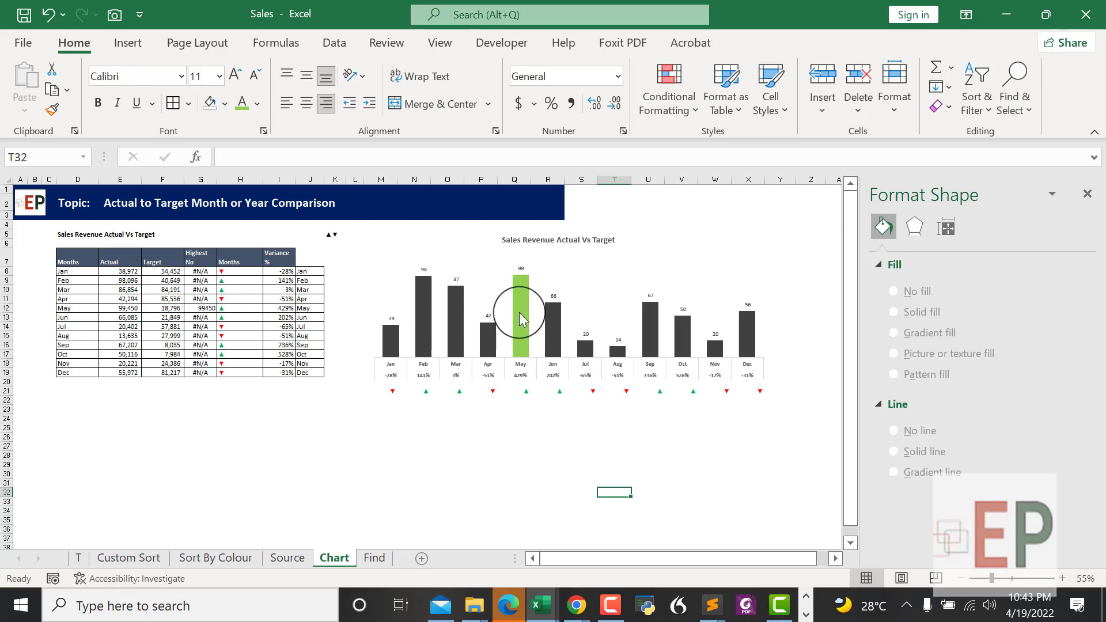
left_click(199, 493)
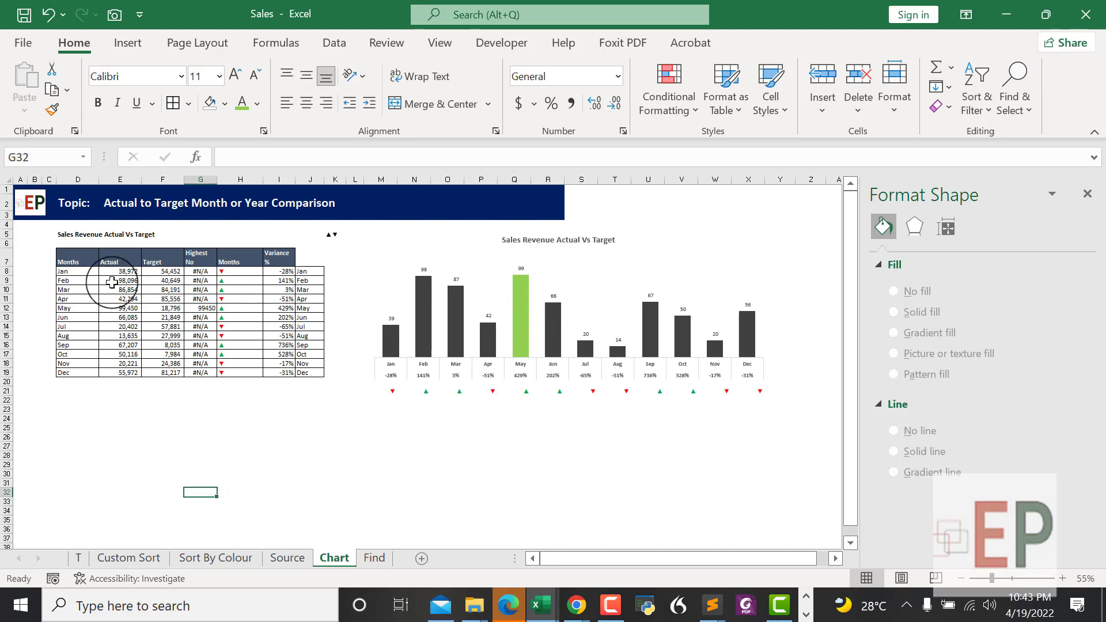
left_click(111, 282)
type("1")
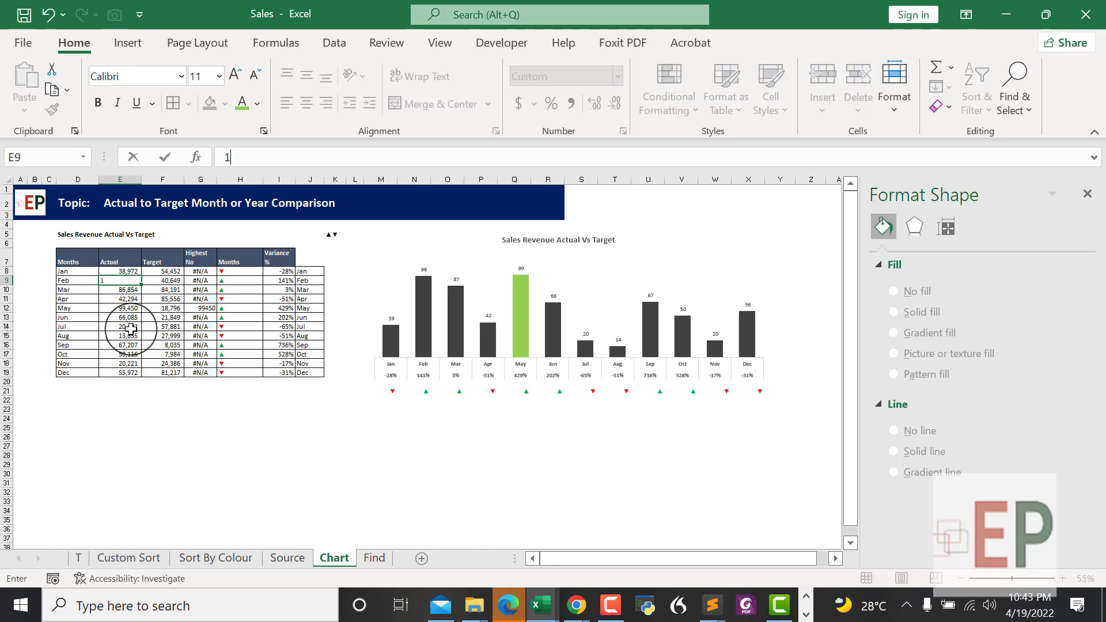
type("50000")
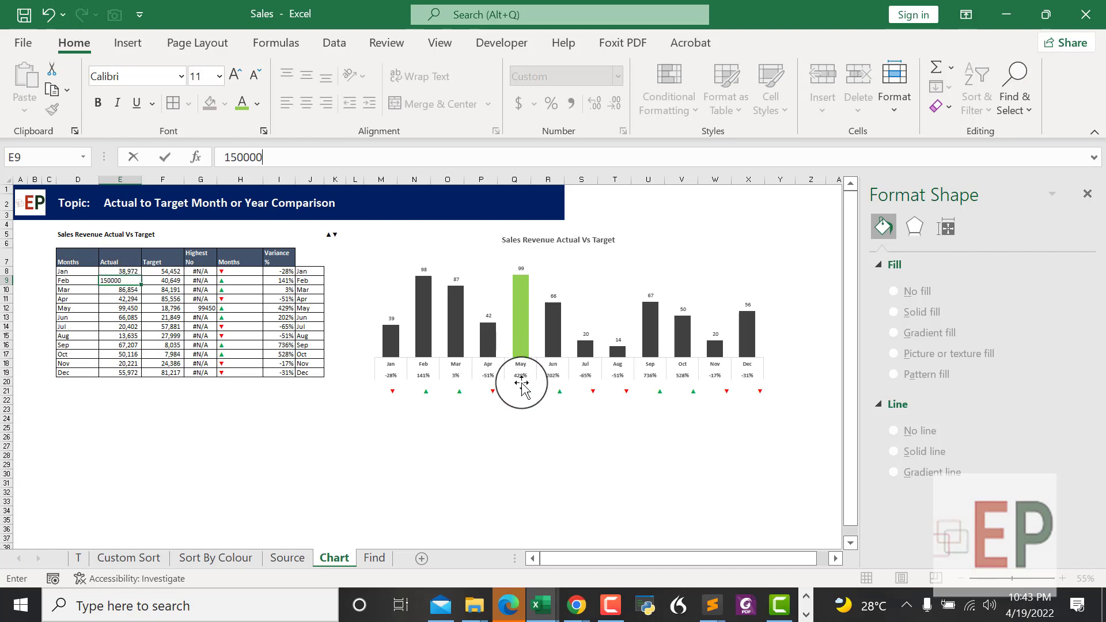
key("Return")
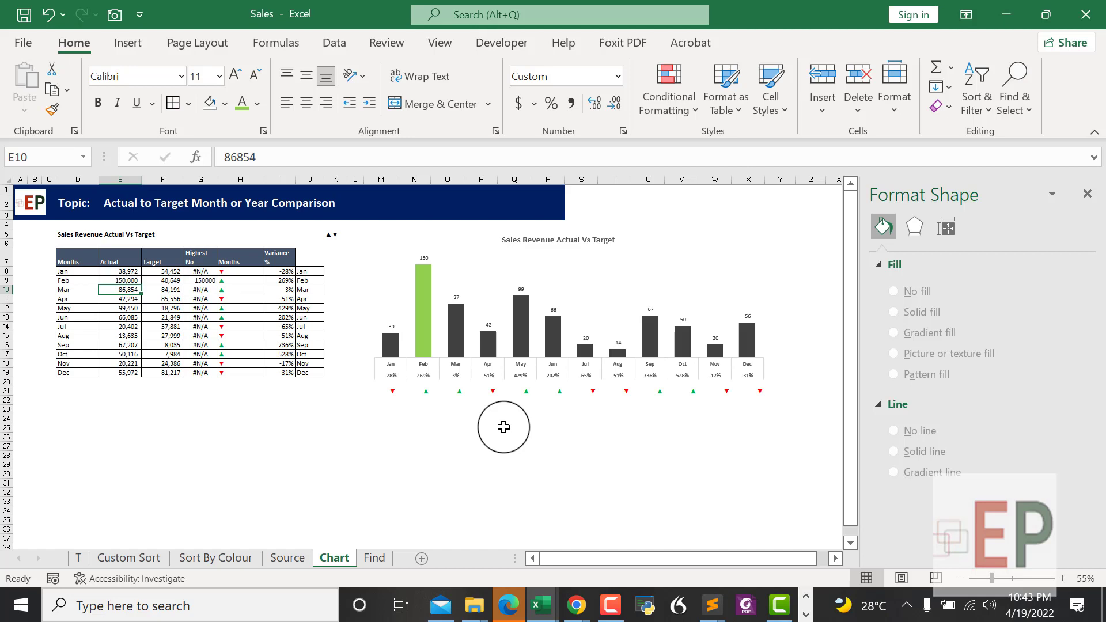
left_click(448, 455)
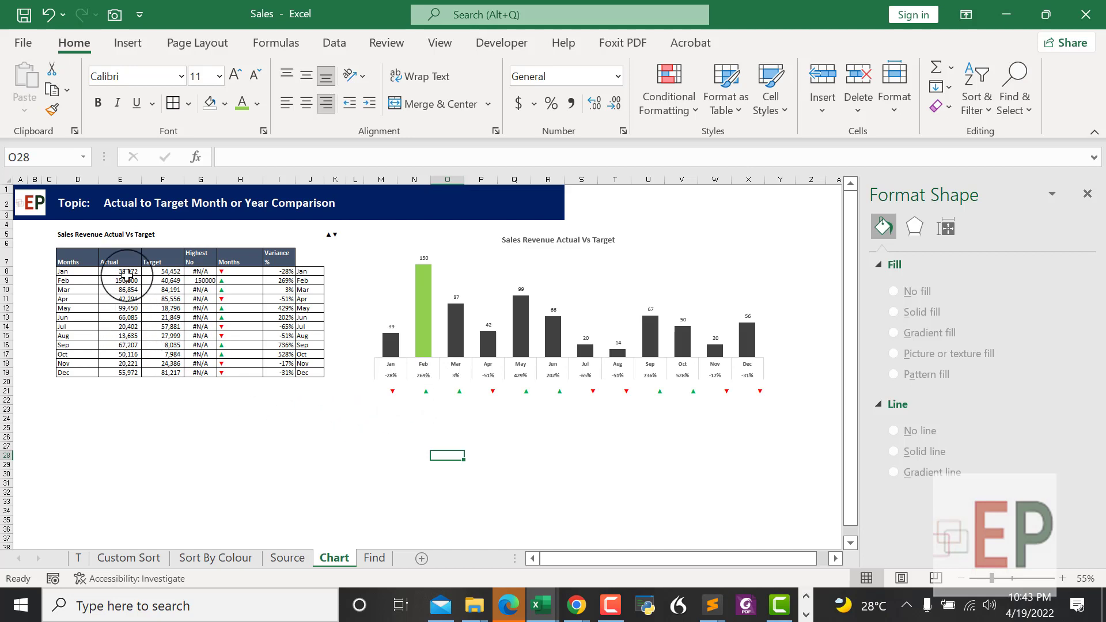
key("ctrl+z")
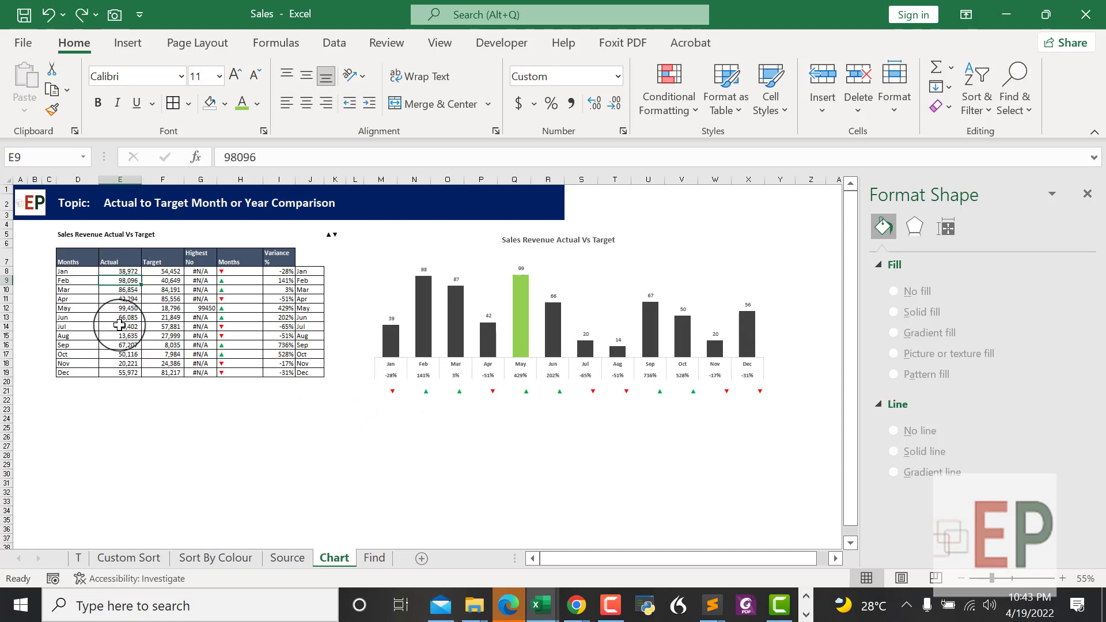
Test the highlight on September by setting its Actual value to 180000, and undo the change.
left_click(125, 341)
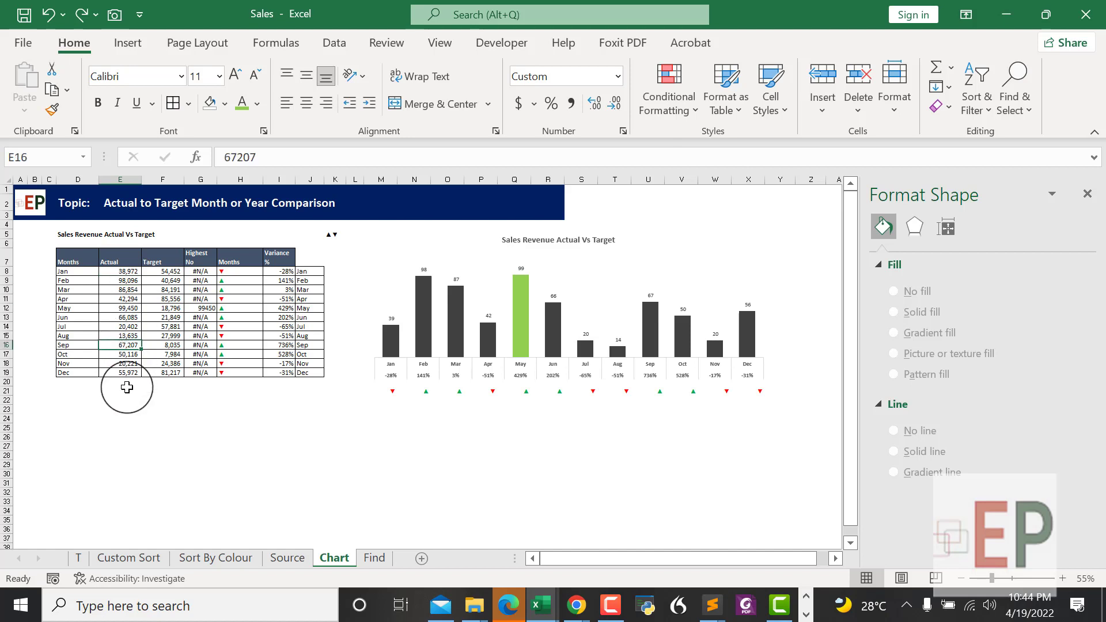
type("180000")
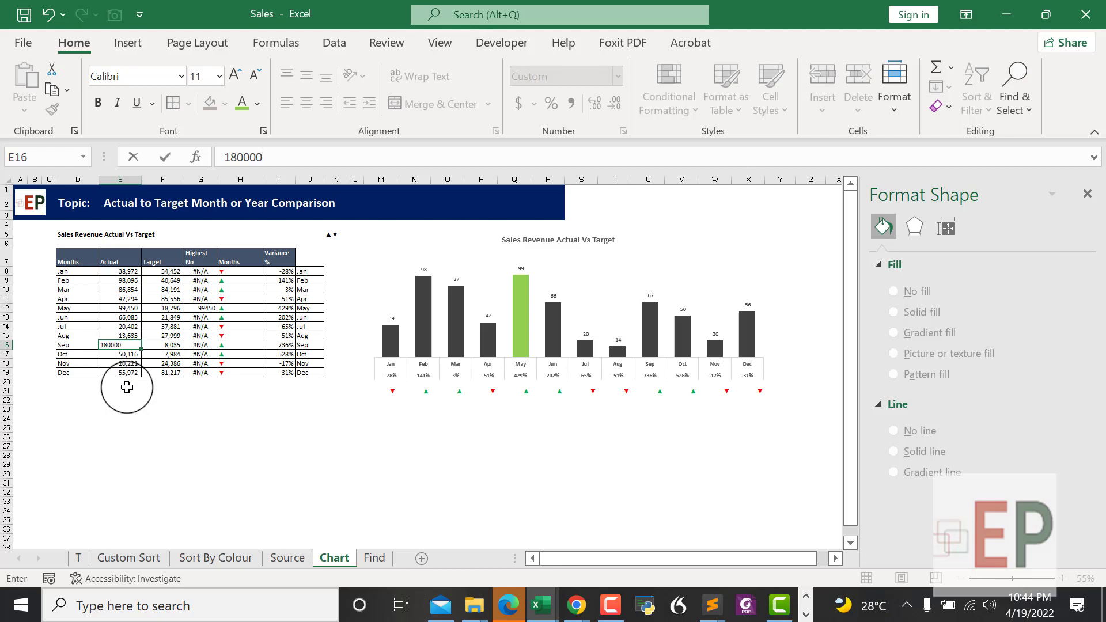
key("Return")
left_click(381, 463)
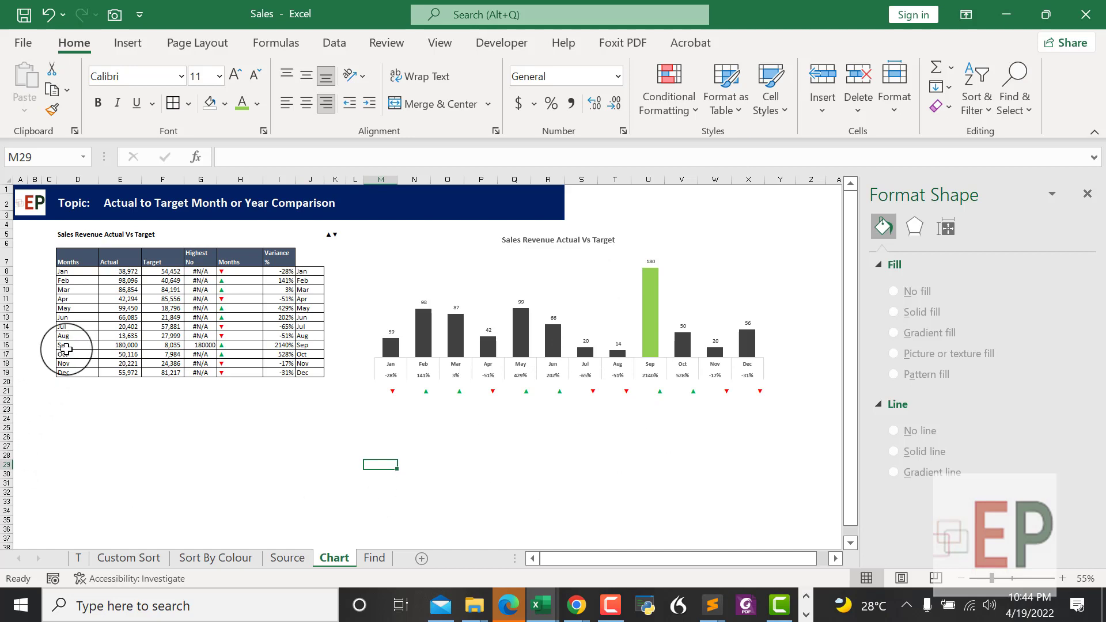
key("ctrl+z")
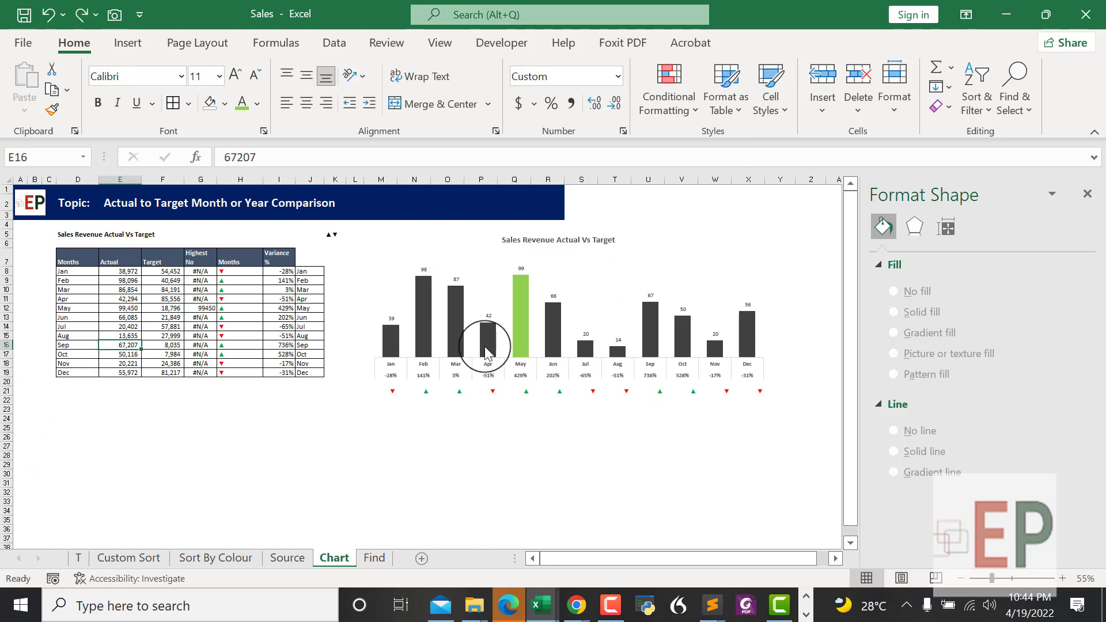
Set May's Actual sales value in the table to 120000 and check May's column in the chart.
mouse_move(488, 352)
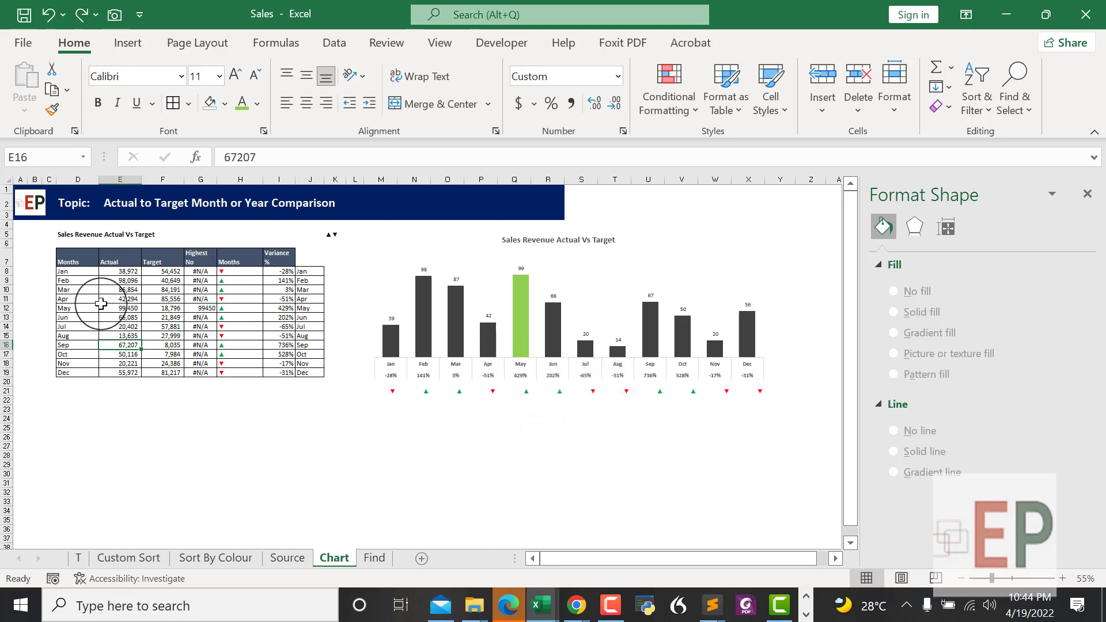
left_click(128, 308)
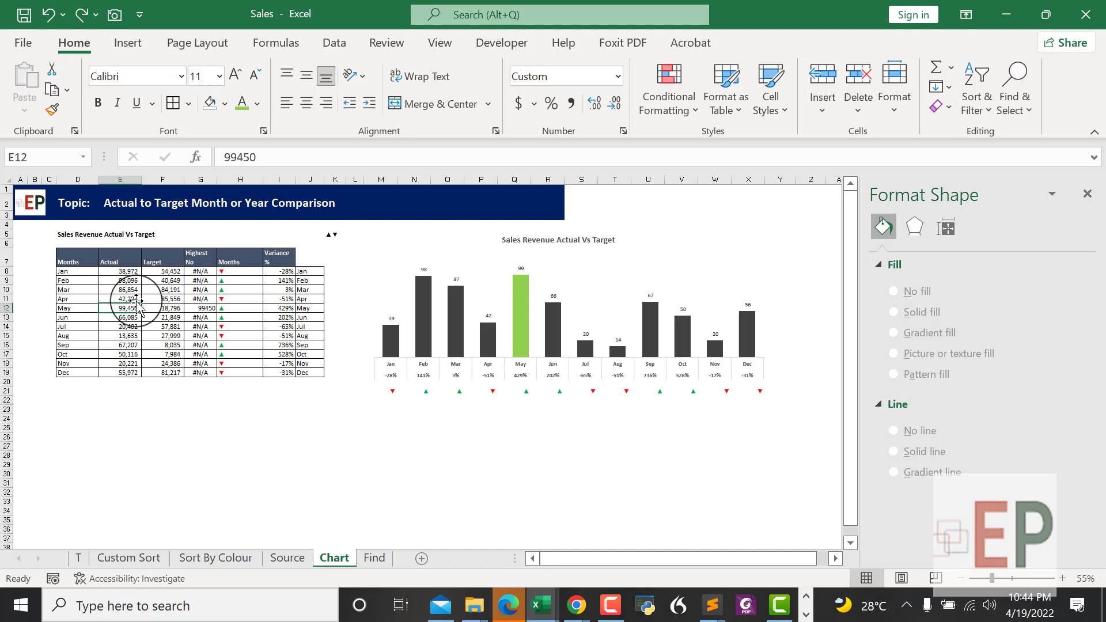
type("120000")
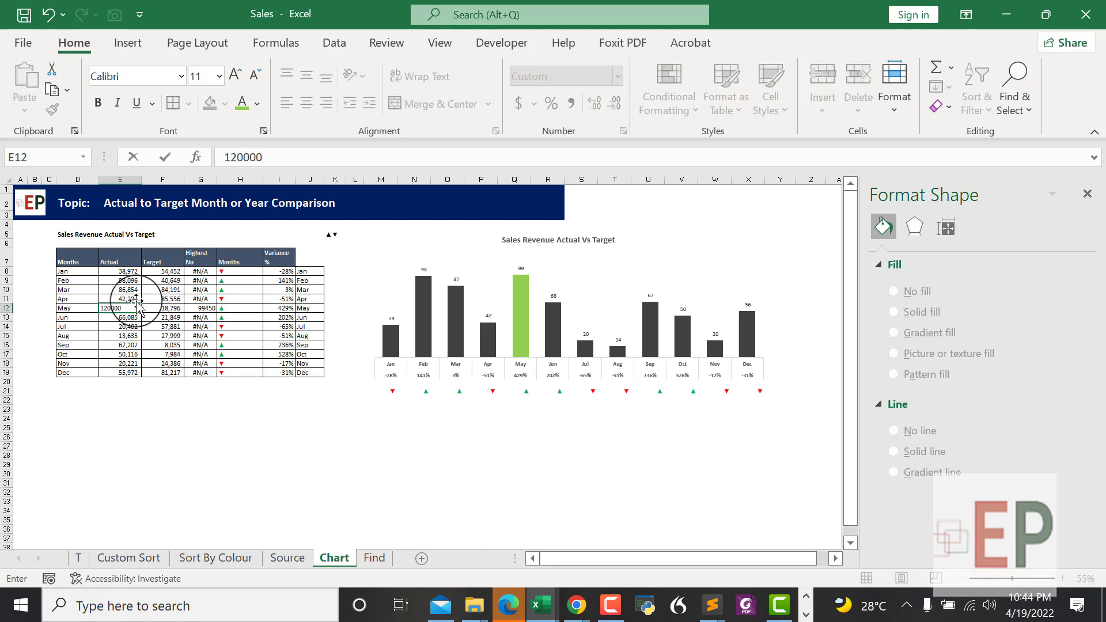
key("Return")
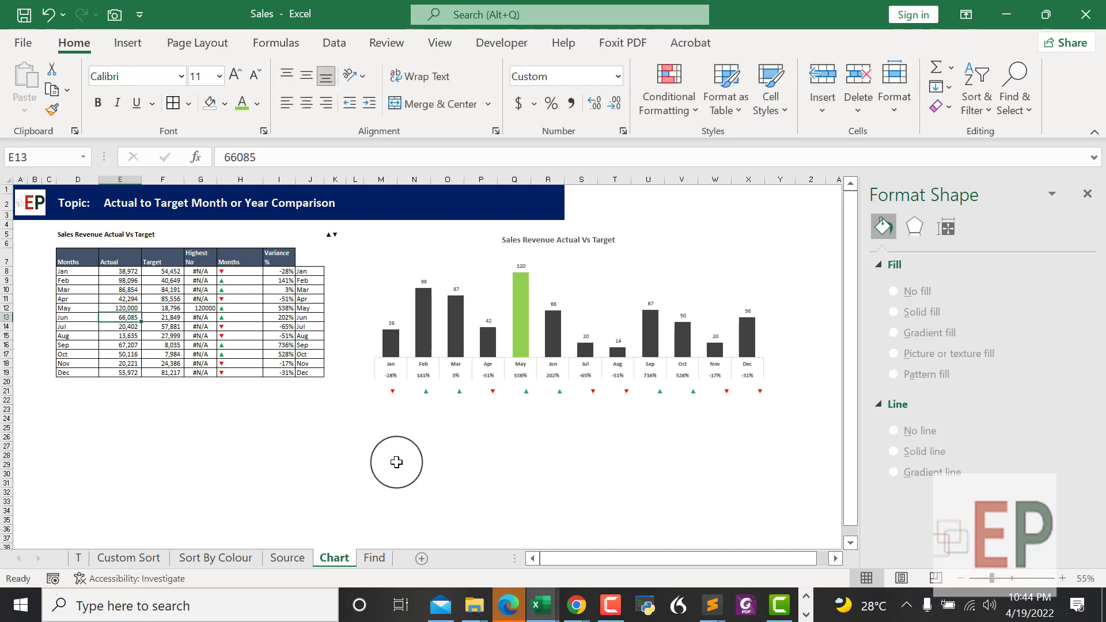
left_click(395, 462)
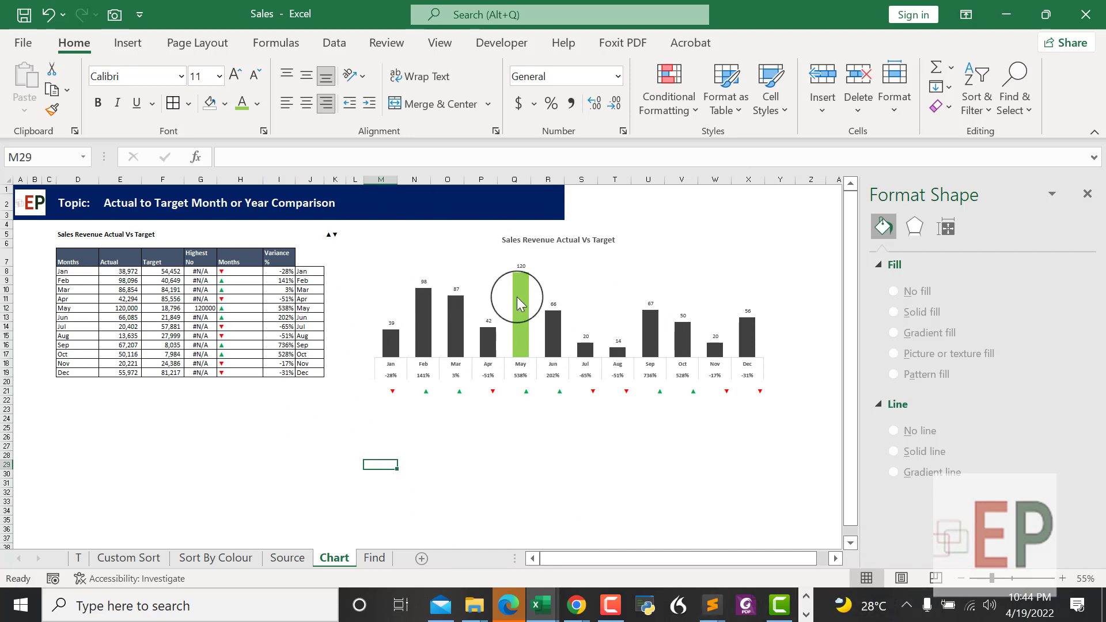
mouse_move(518, 303)
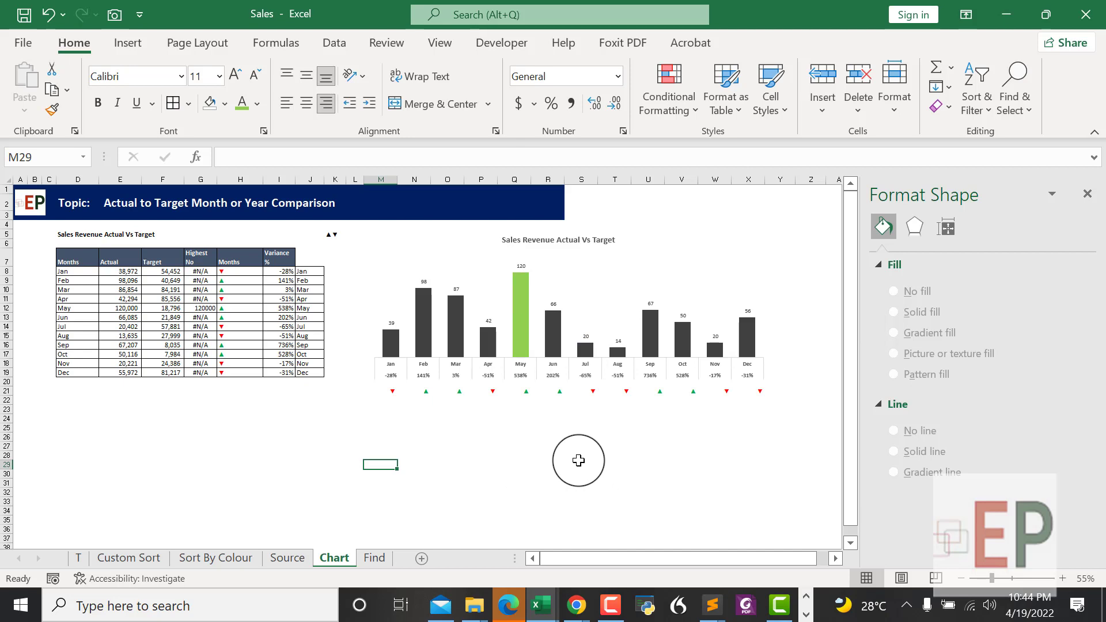
left_click(579, 461)
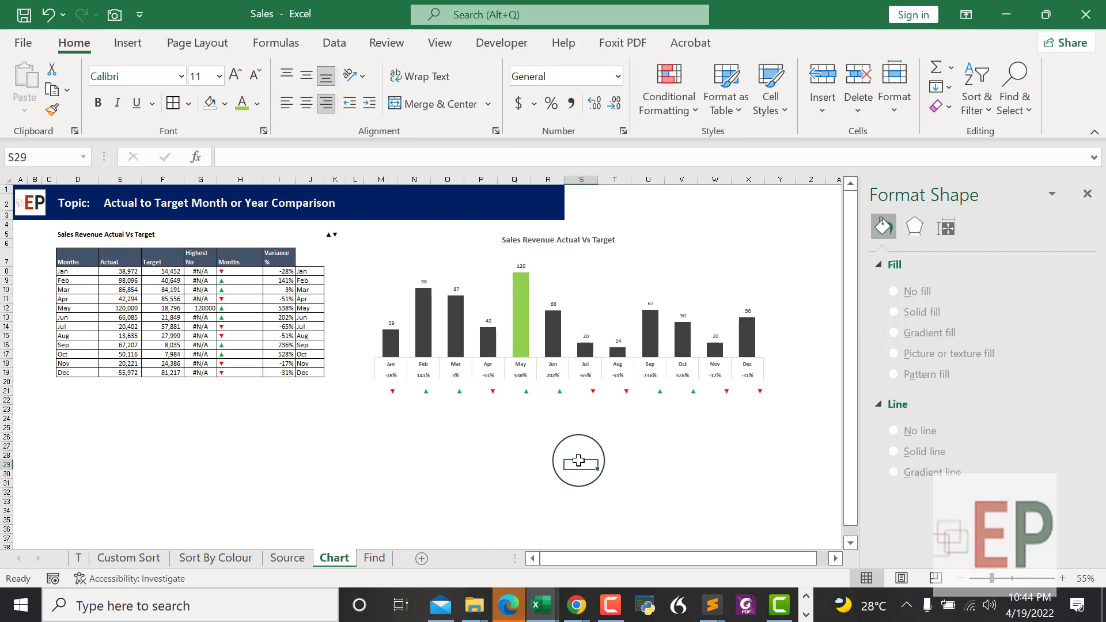